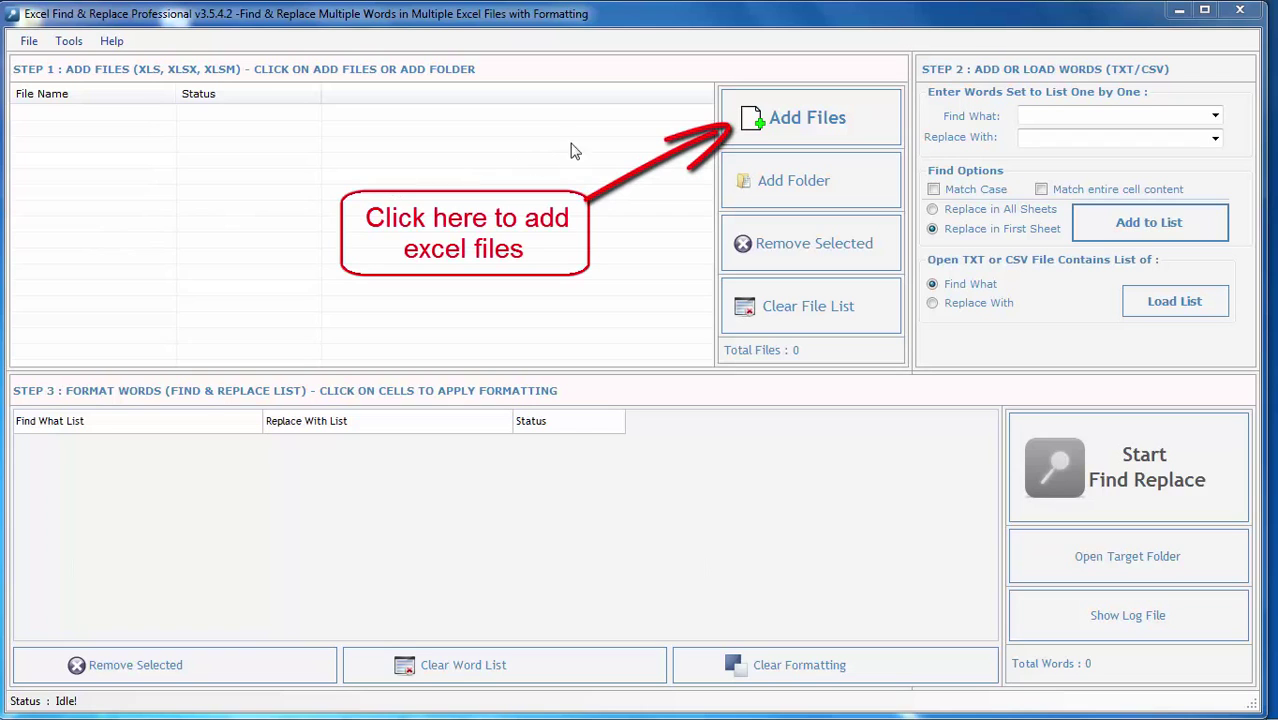
# Step: Add all six workbooks from the TEST ME folder to the file list
pyautogui.click(823, 129)
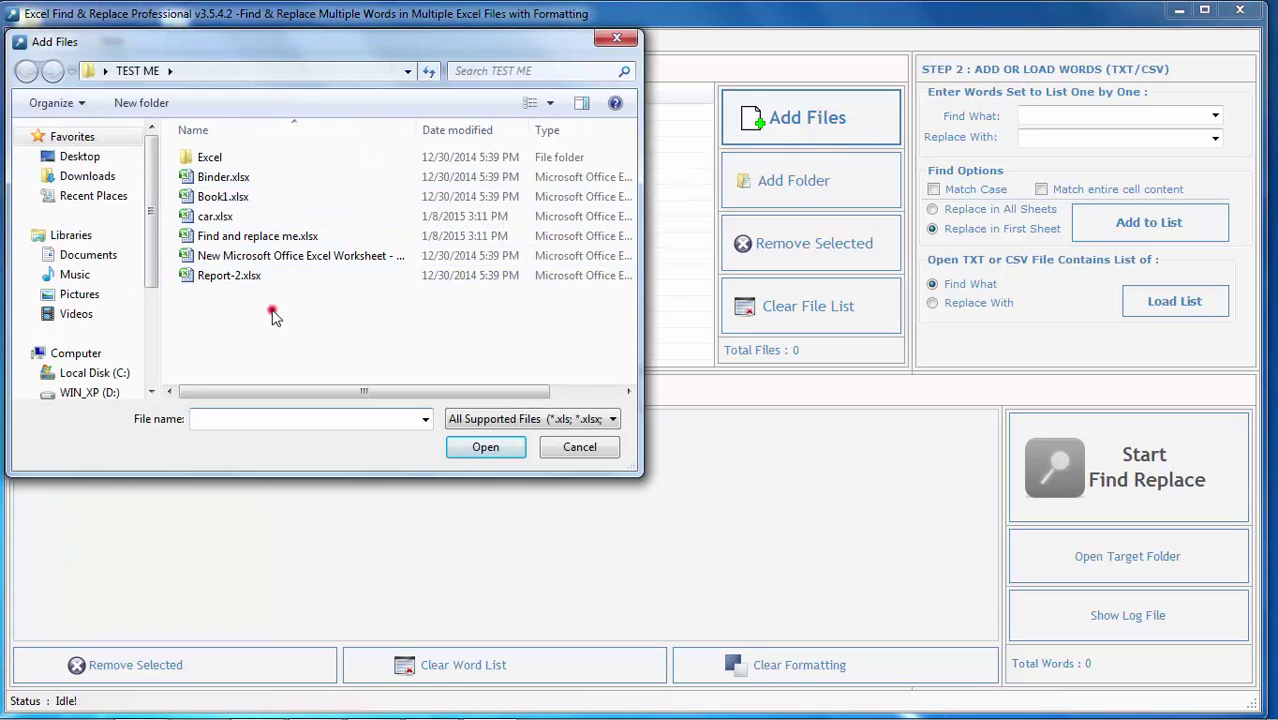
pyautogui.moveTo(273, 314); pyautogui.dragTo(330, 175)
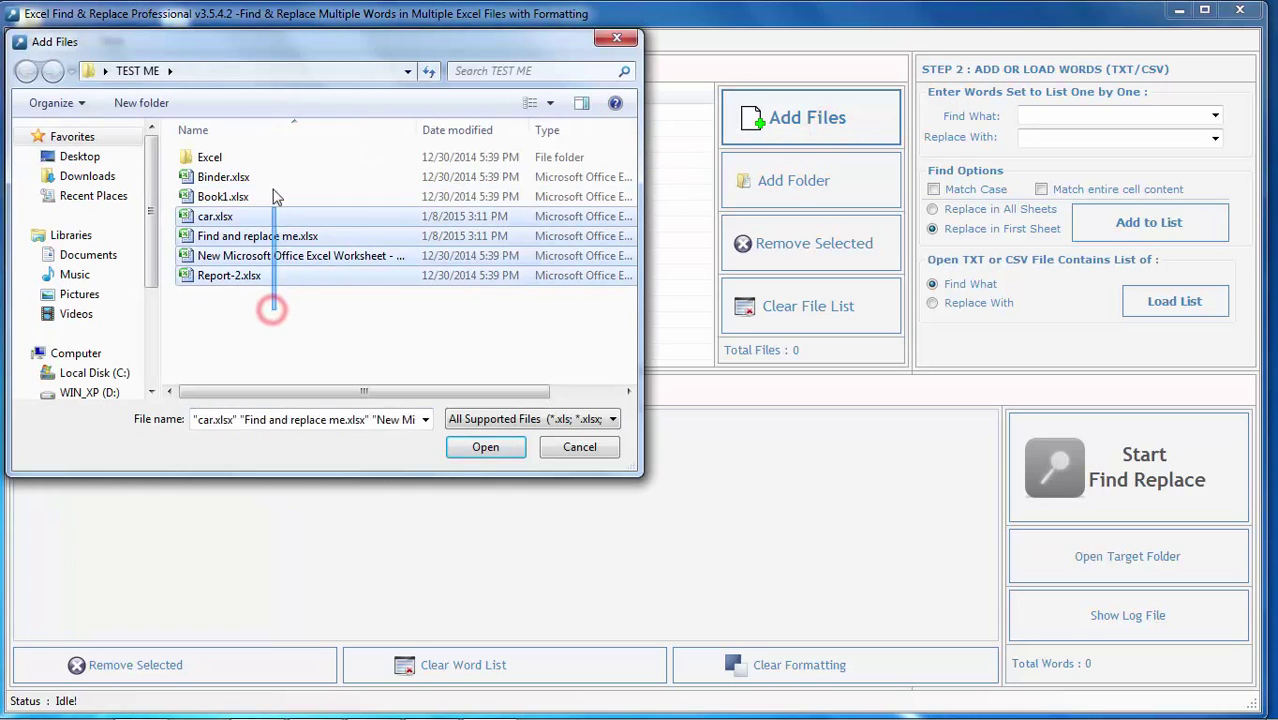
pyautogui.click(484, 449)
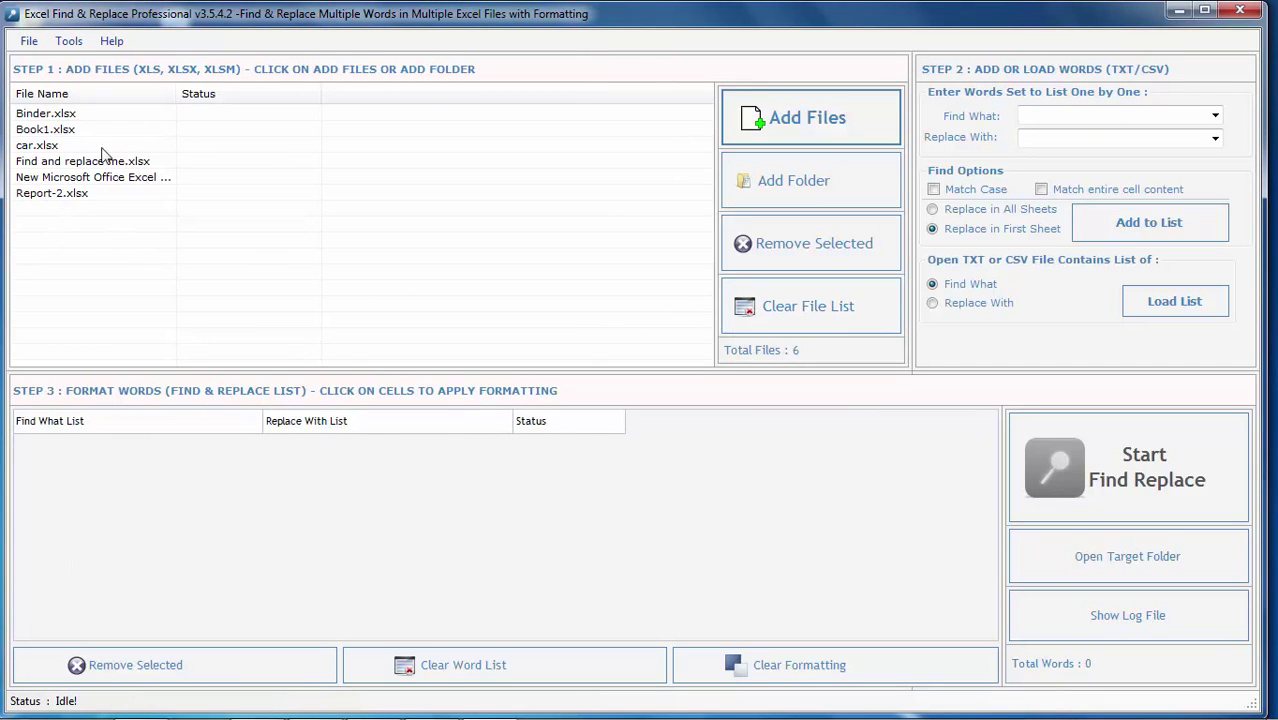
# Step: Empty the file list and choose TEST ME as the source folder
pyautogui.click(828, 318)
pyautogui.click(636, 425)
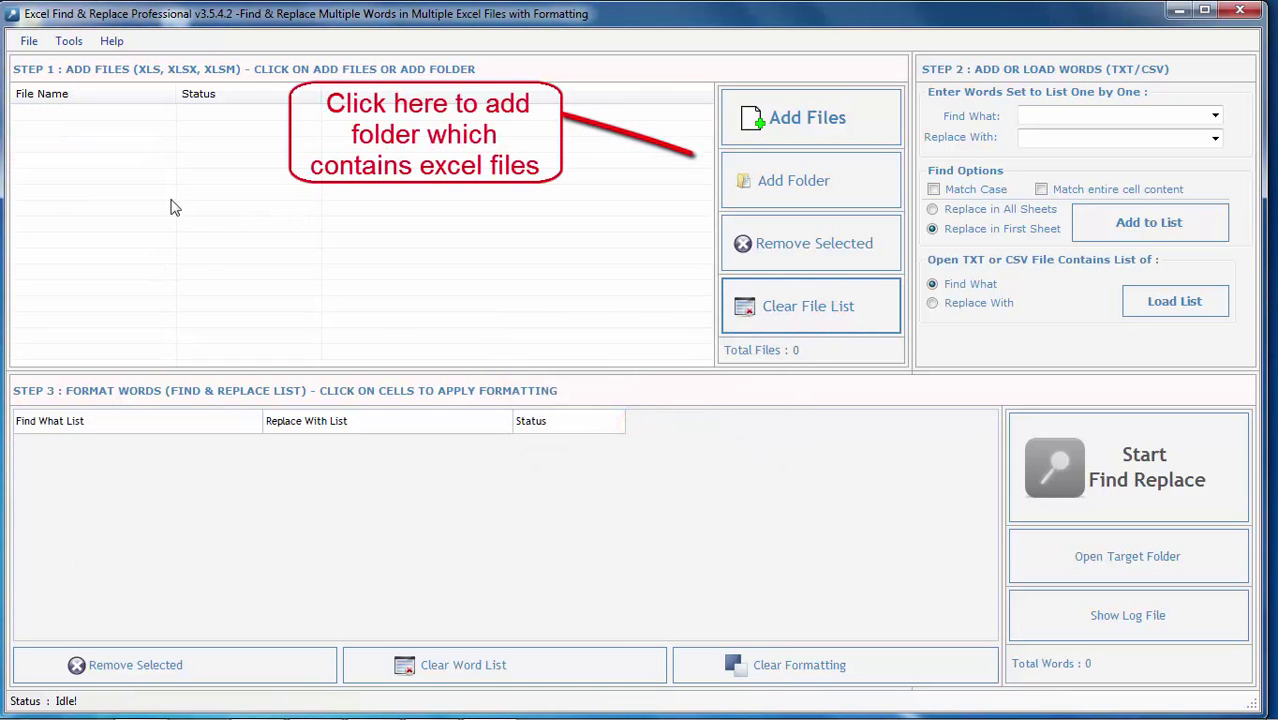
pyautogui.click(810, 200)
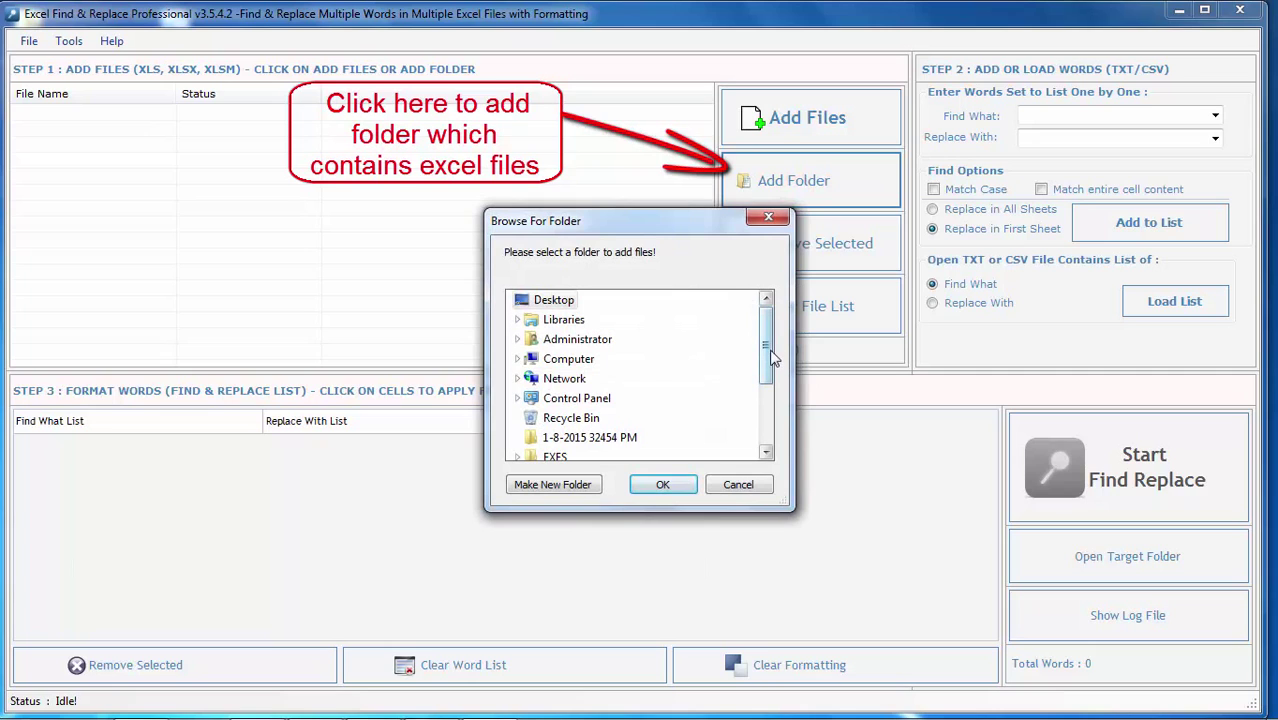
pyautogui.moveTo(770, 355); pyautogui.dragTo(768, 386)
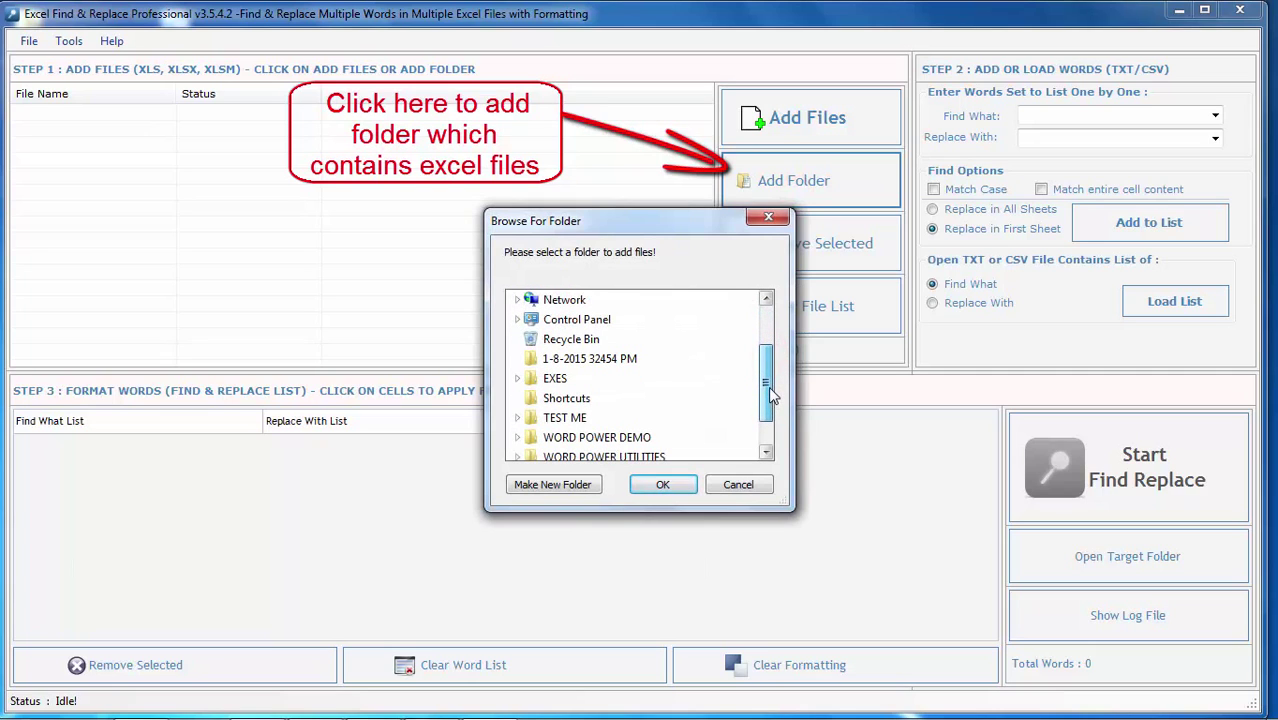
pyautogui.click(568, 419)
pyautogui.click(662, 484)
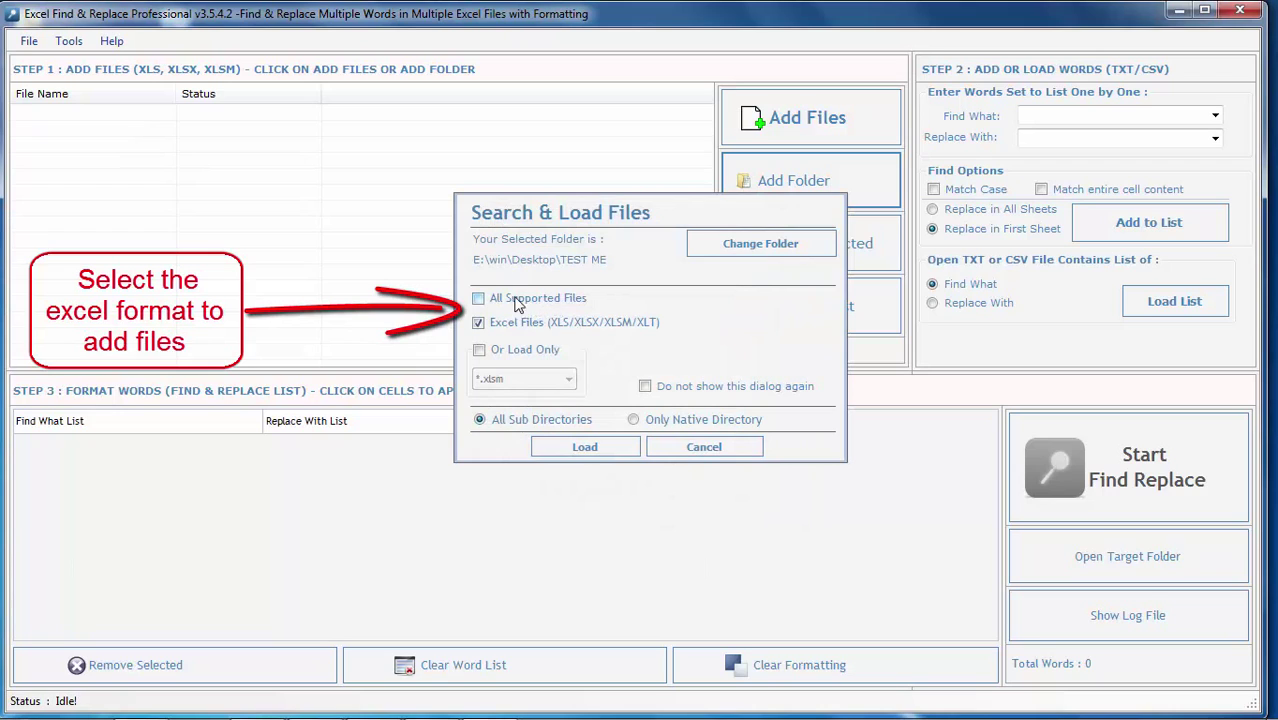
# Step: Load the folder's workbooks using the Excel Files (XLS/XLSX/XLSM/XLT) file type
pyautogui.click(478, 298)
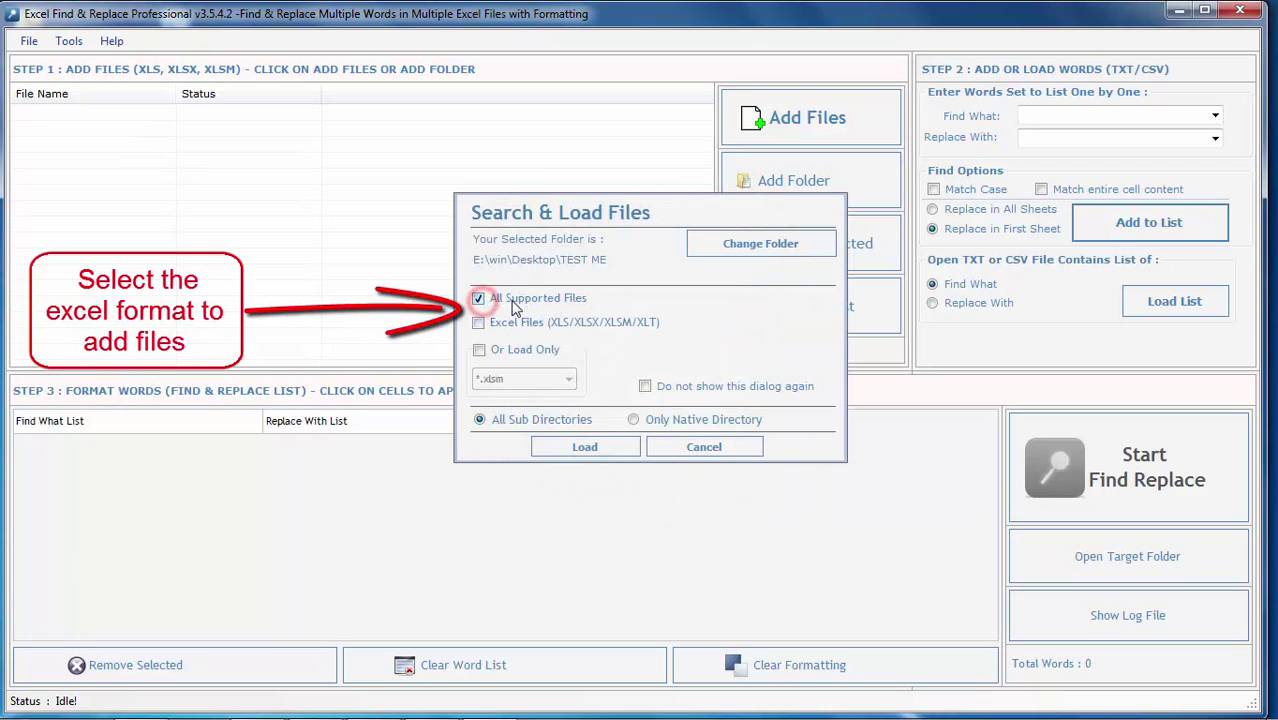
pyautogui.click(480, 323)
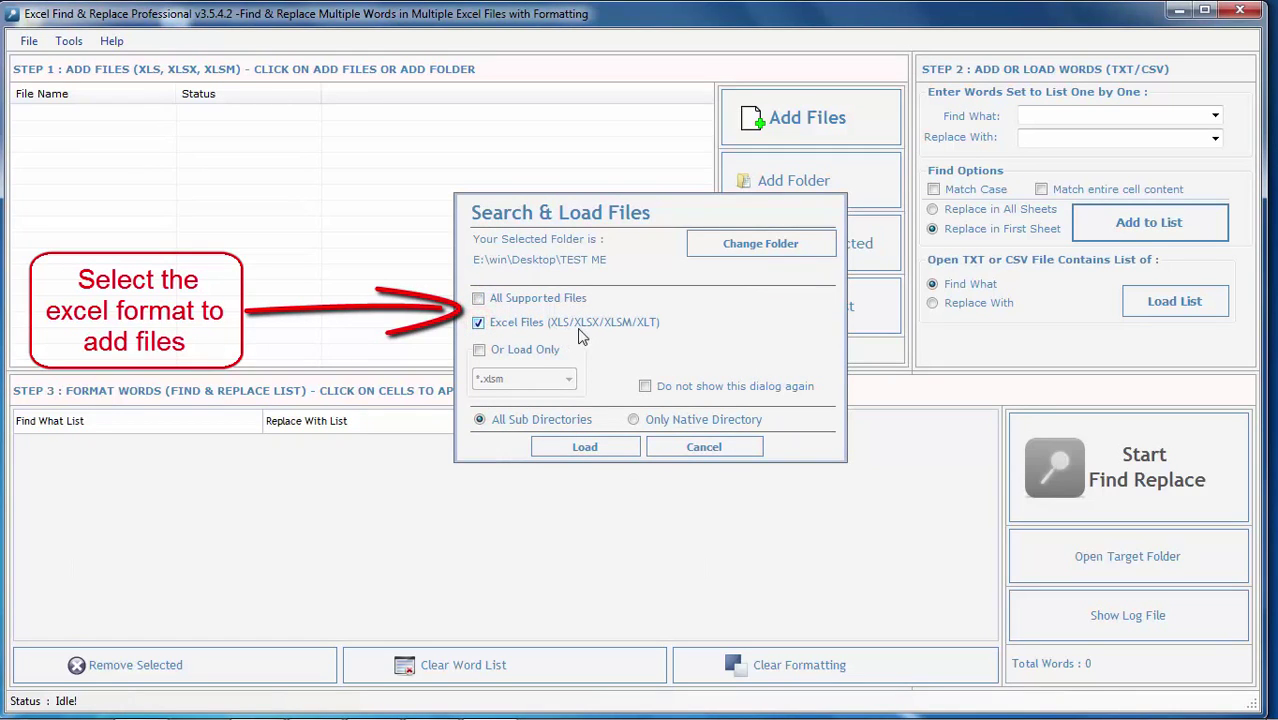
pyautogui.click(480, 351)
pyautogui.click(567, 379)
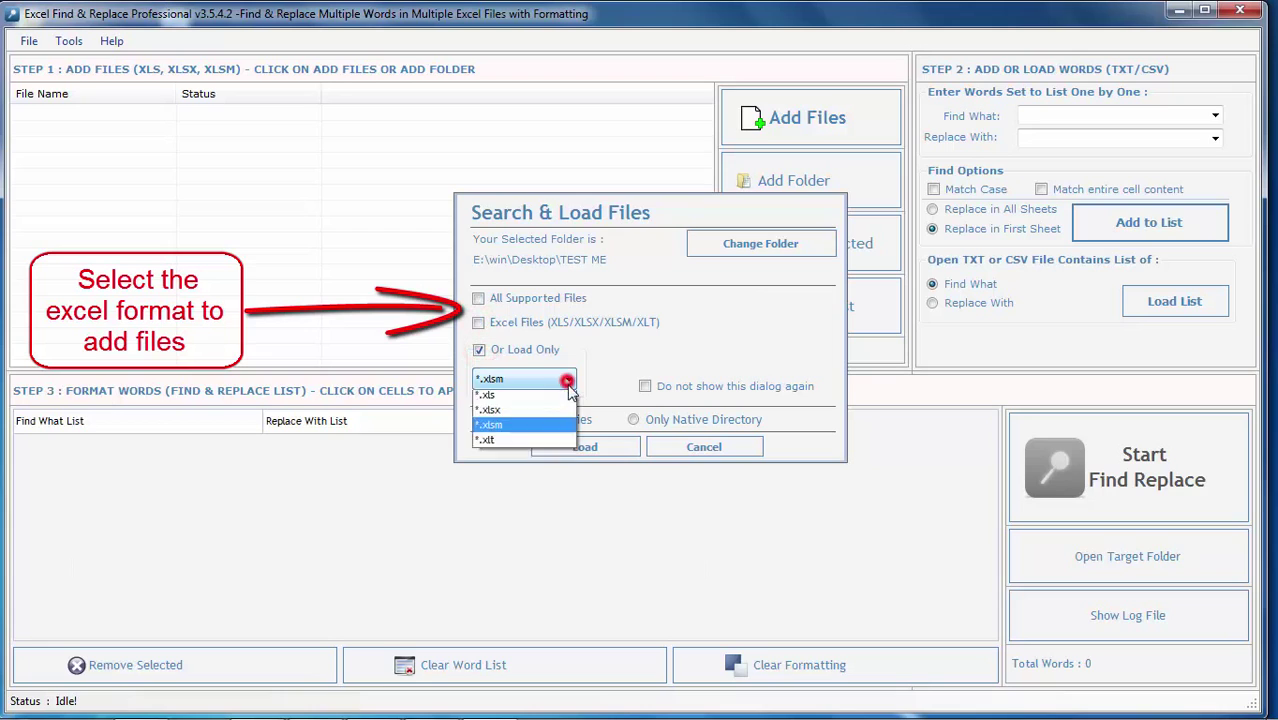
pyautogui.click(545, 443)
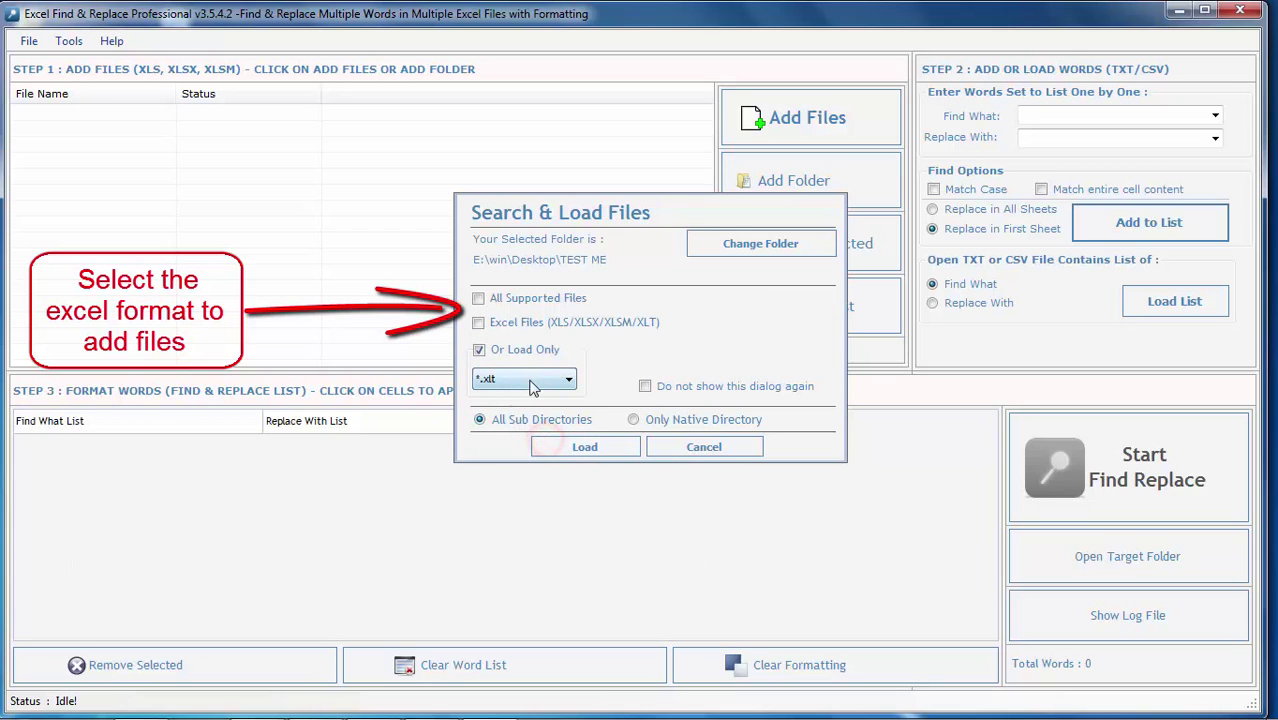
pyautogui.click(567, 379)
pyautogui.click(543, 394)
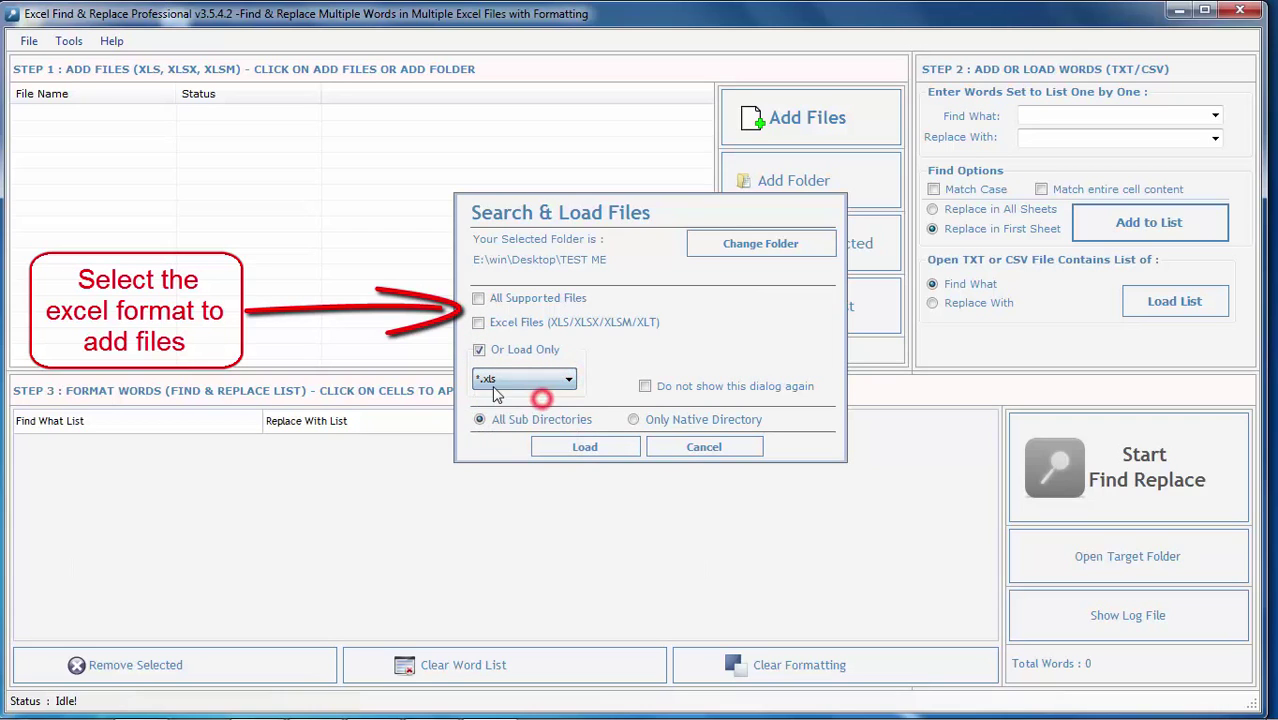
pyautogui.click(480, 325)
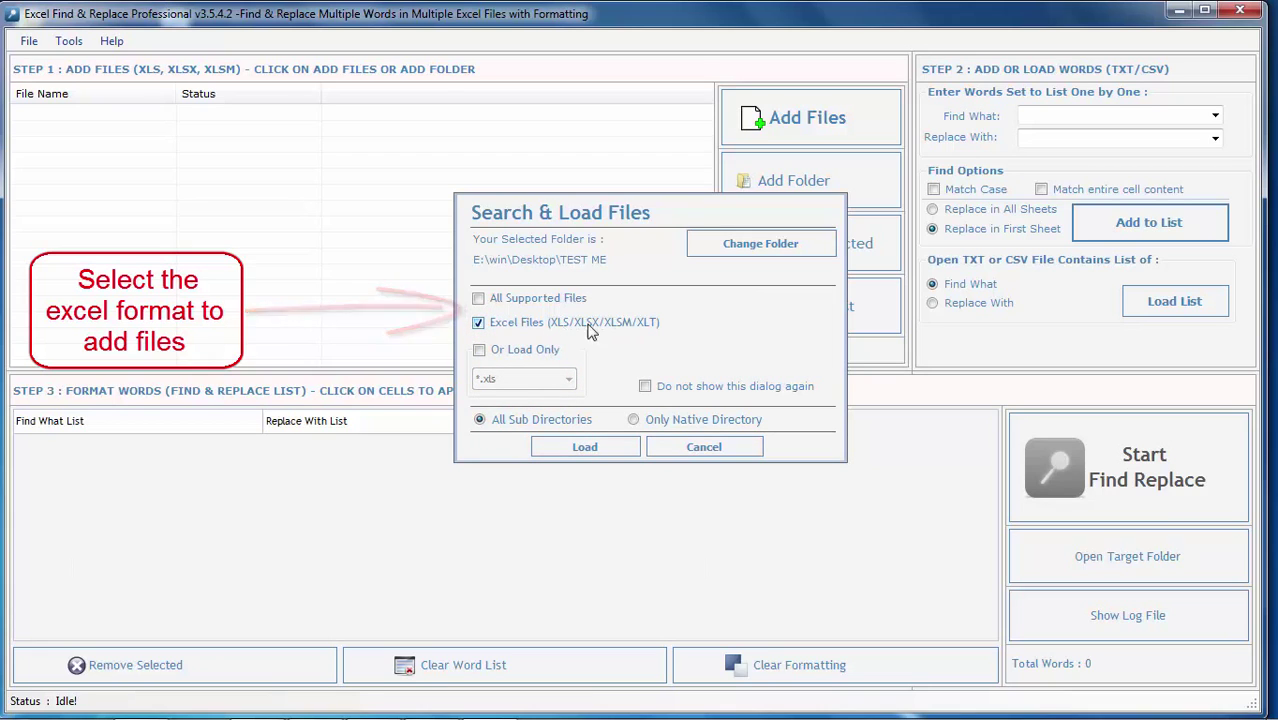
pyautogui.click(610, 452)
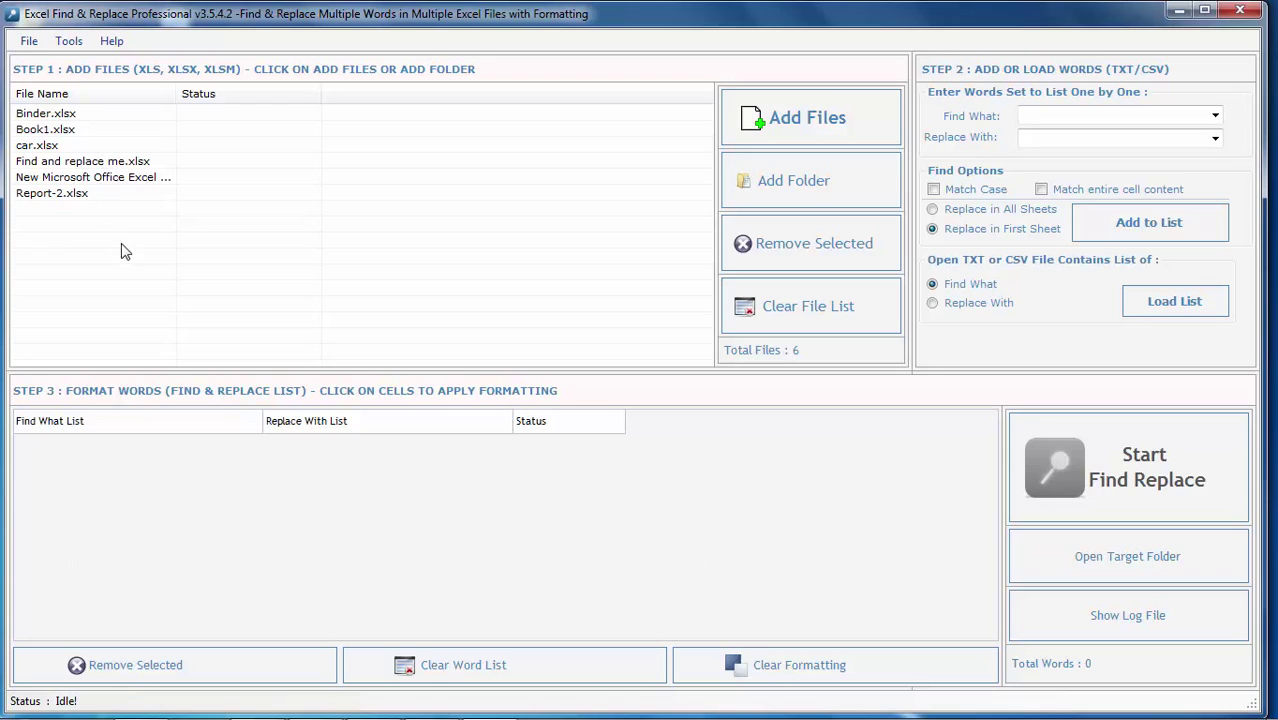
# Step: Remove the new blank workbook, Binder.xlsx and Book1.xlsx from the list
pyautogui.click(127, 181)
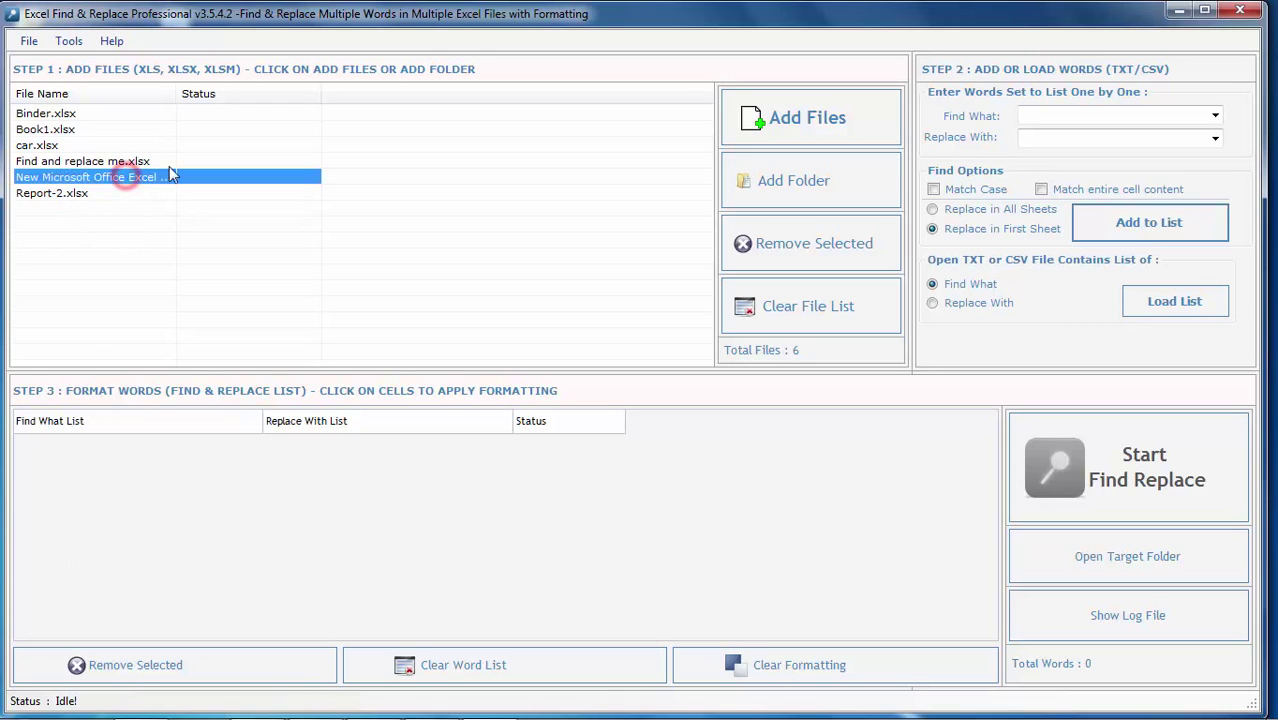
pyautogui.keyDown('ctrl'); pyautogui.click(79, 117); pyautogui.keyUp('ctrl')
pyautogui.keyDown('ctrl'); pyautogui.click(83, 130); pyautogui.keyUp('ctrl')
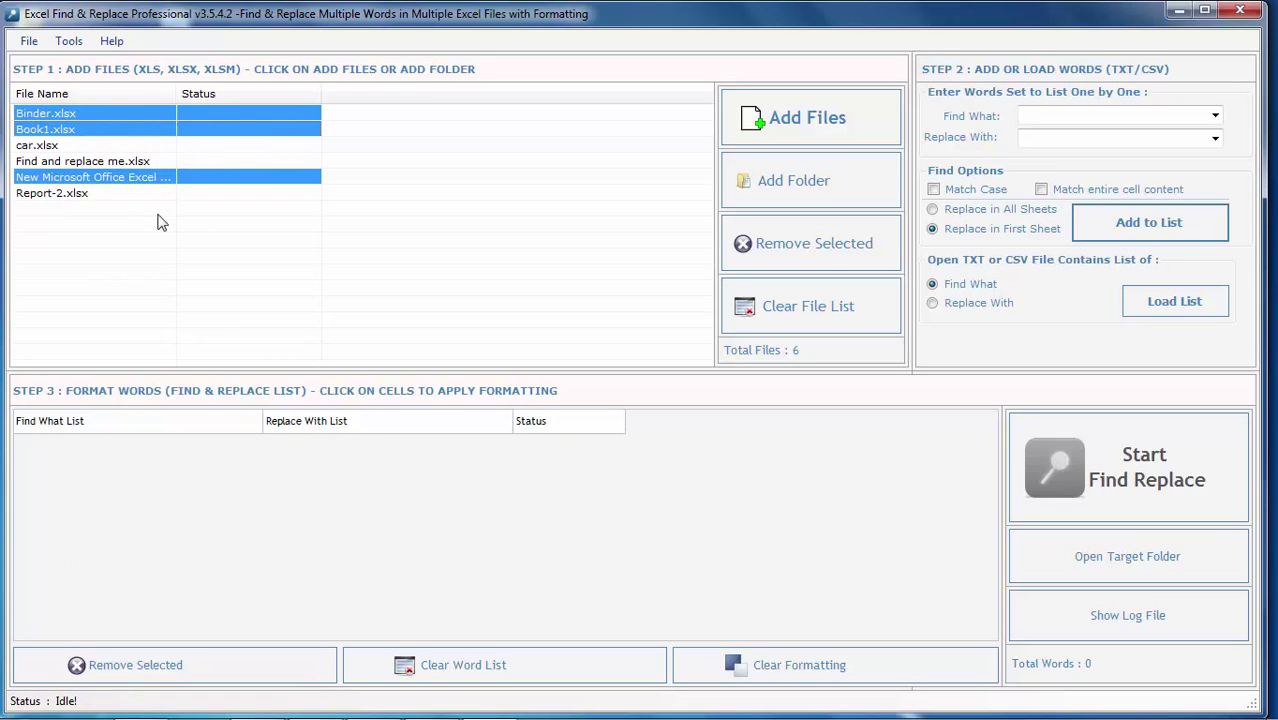
pyautogui.click(824, 255)
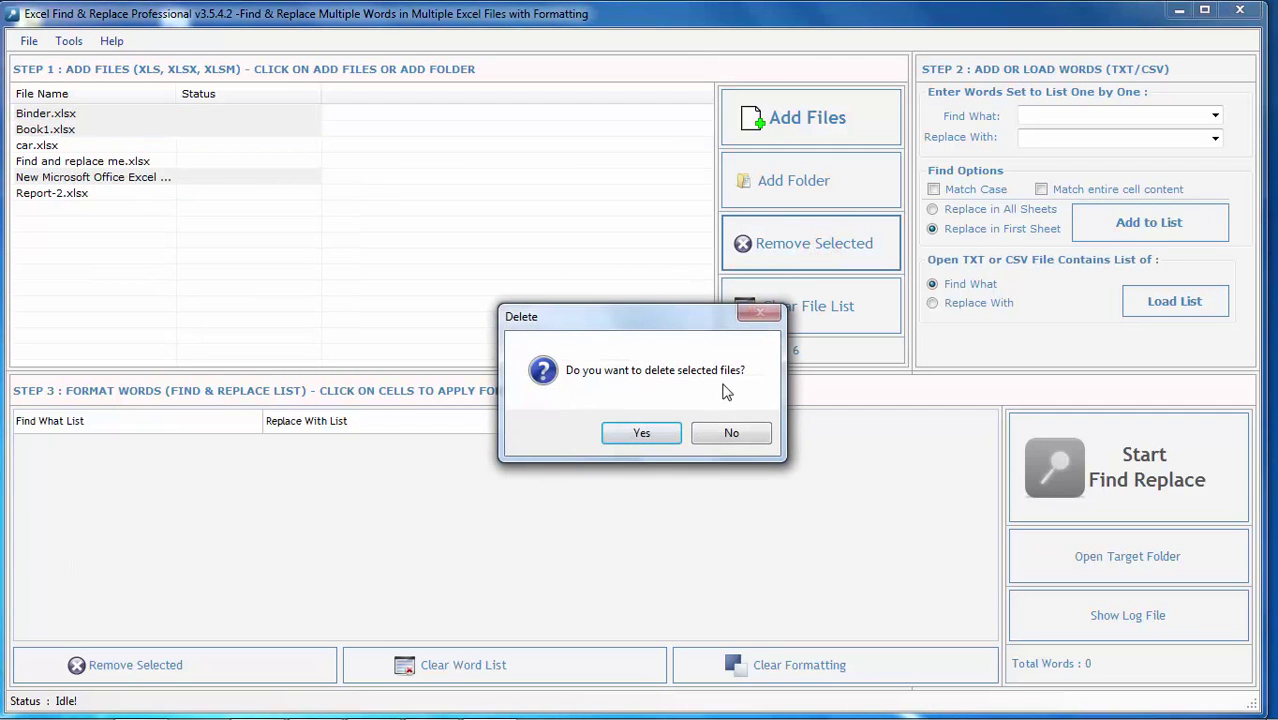
pyautogui.click(640, 435)
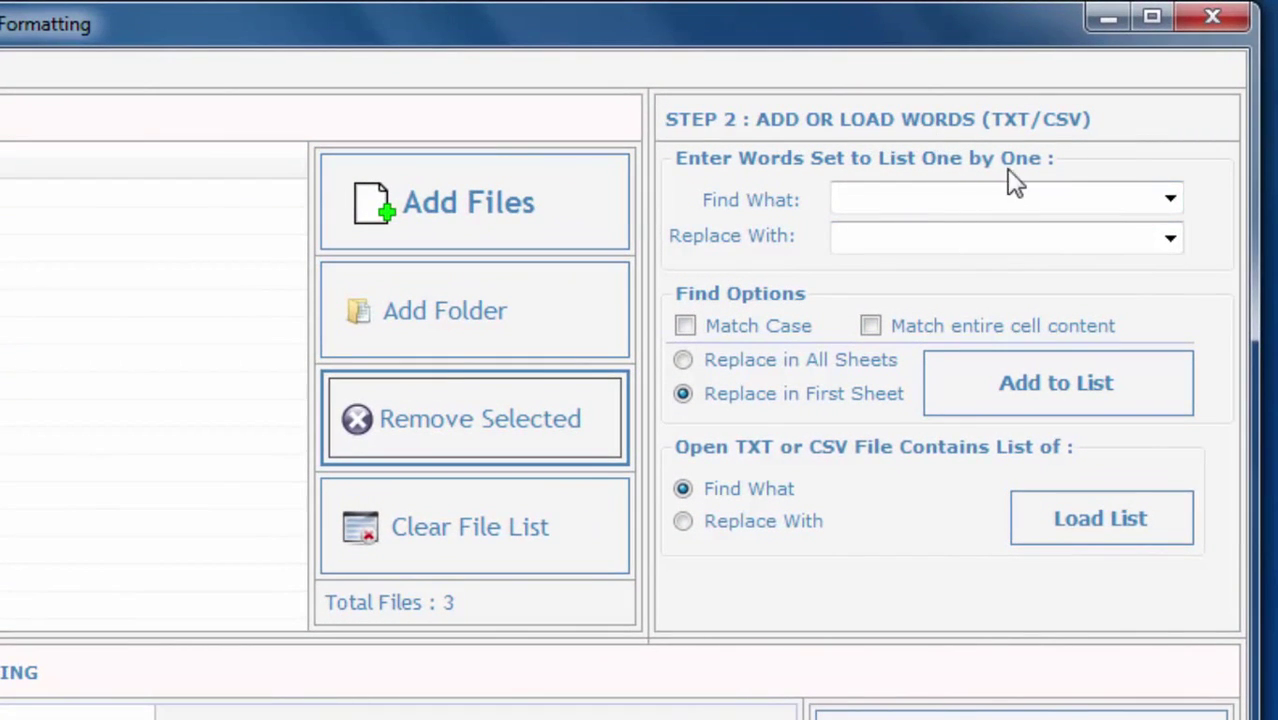
# Step: Add a case-sensitive 'is' → 'are' pair, first sheet only, to the word list
pyautogui.click(898, 194)
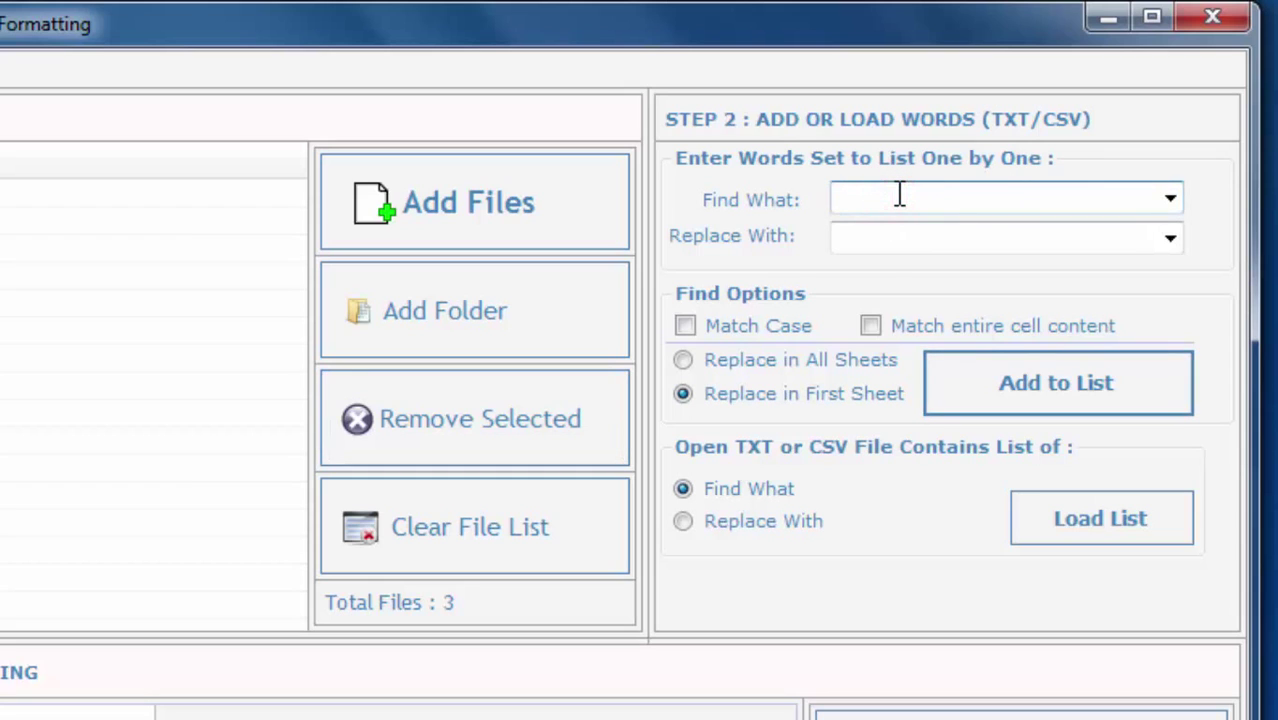
pyautogui.write('is')
pyautogui.click(884, 238)
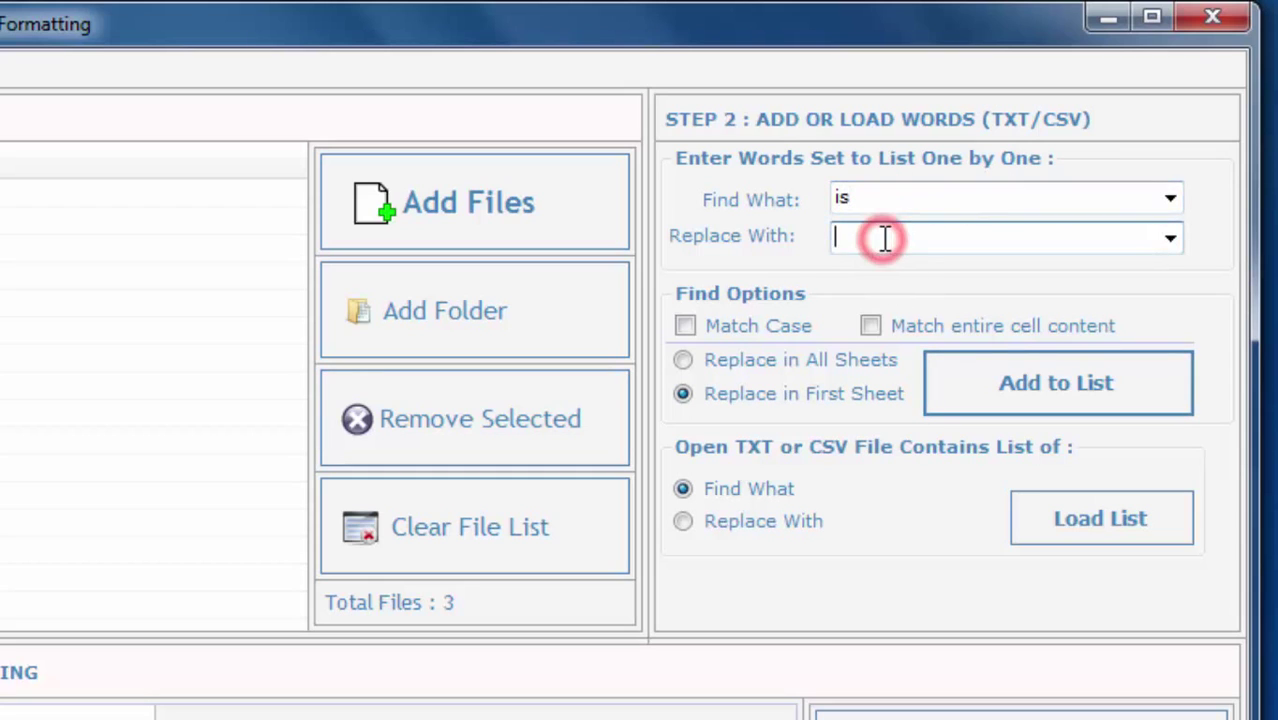
pyautogui.write('are')
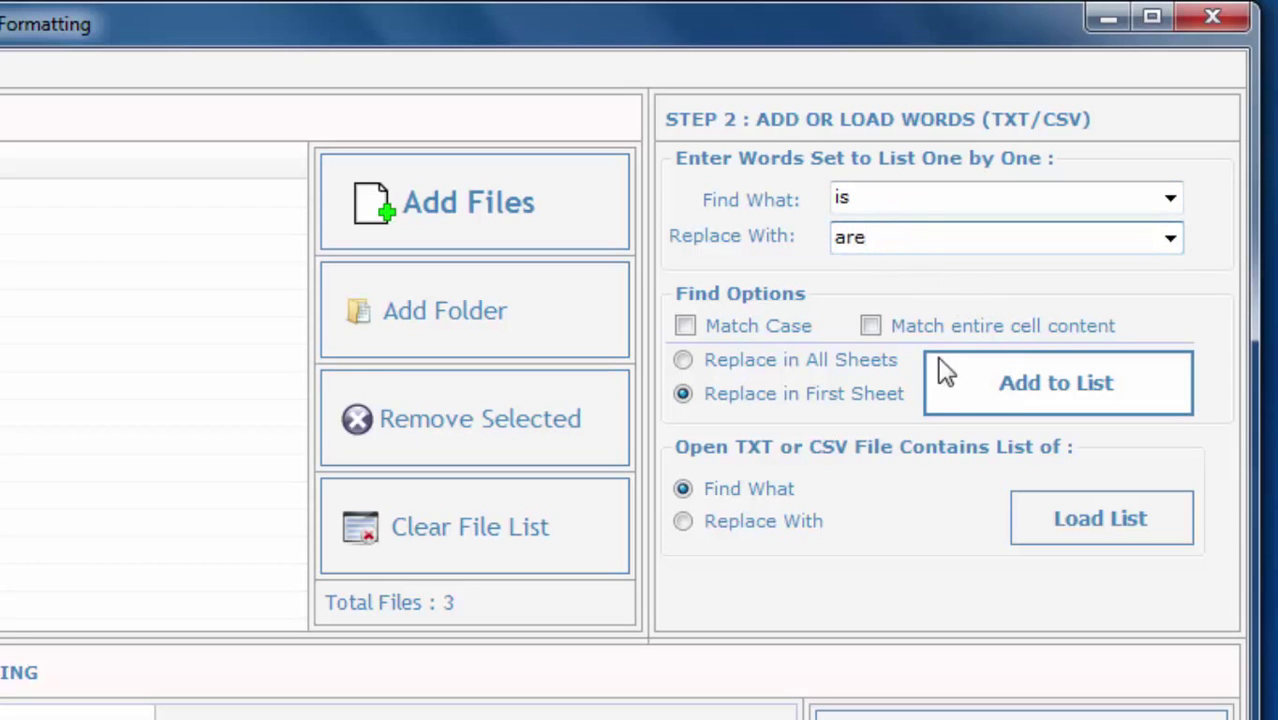
pyautogui.click(686, 327)
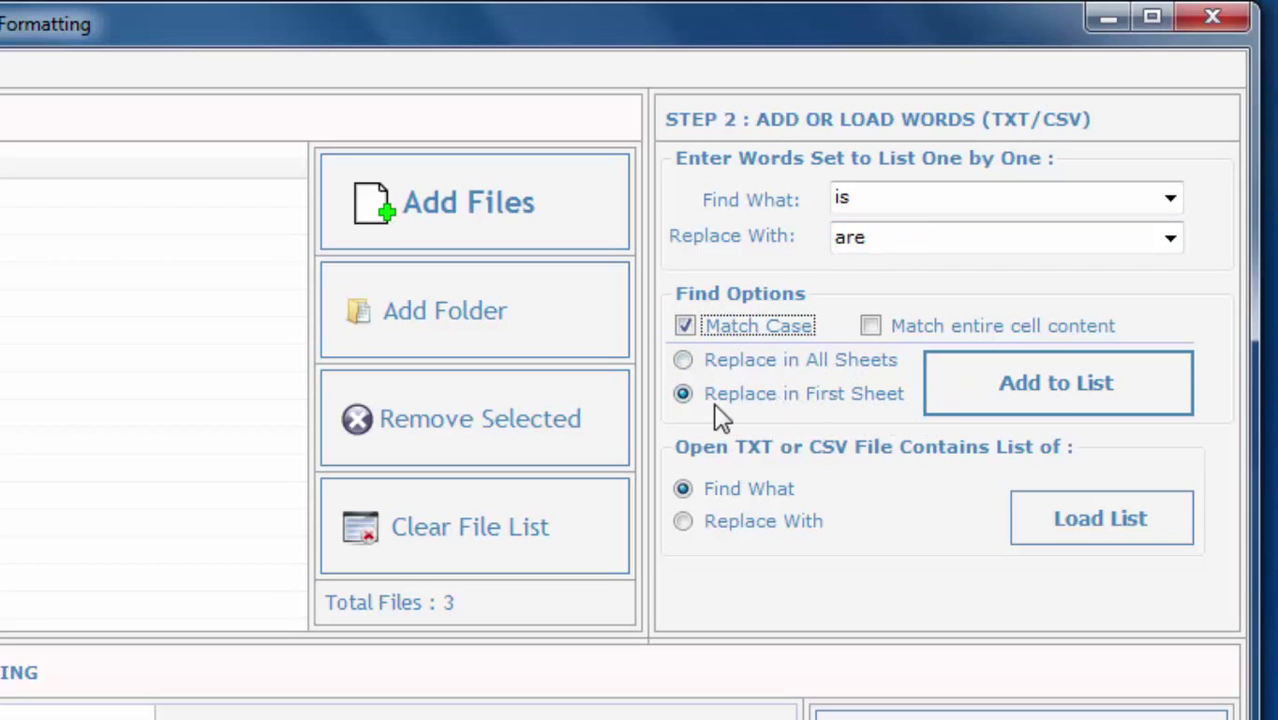
pyautogui.click(683, 397)
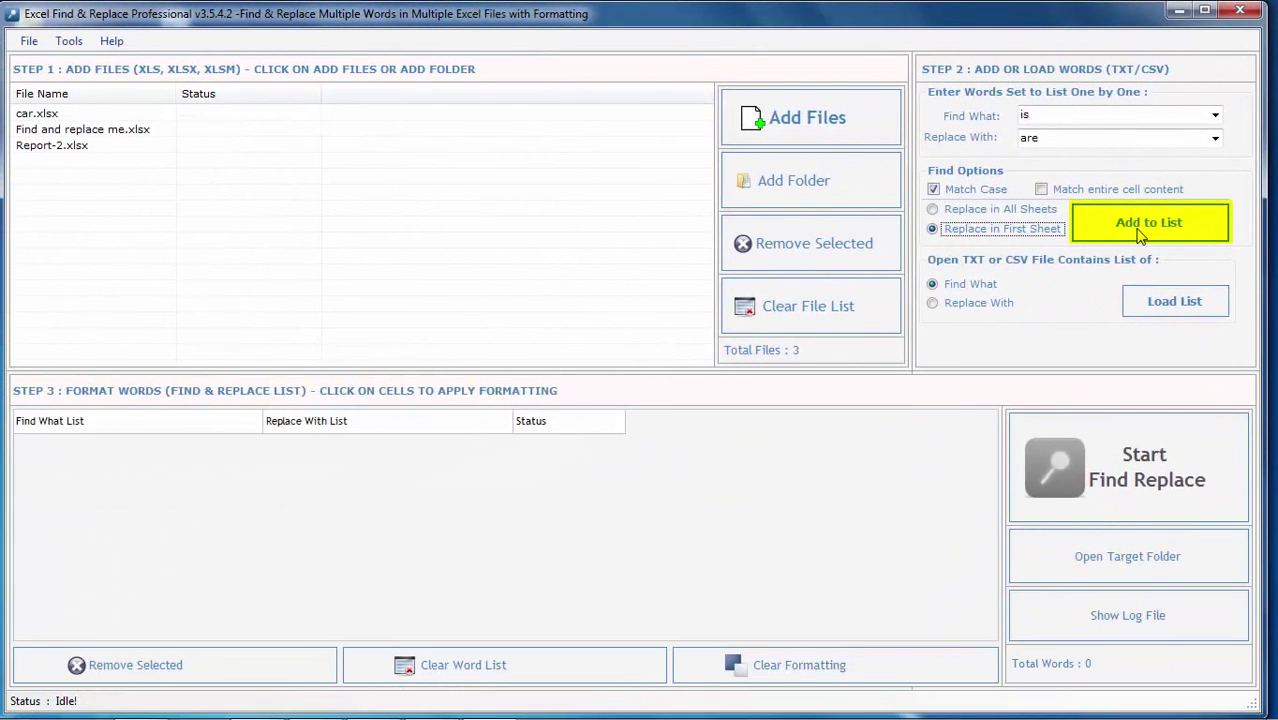
pyautogui.click(1140, 226)
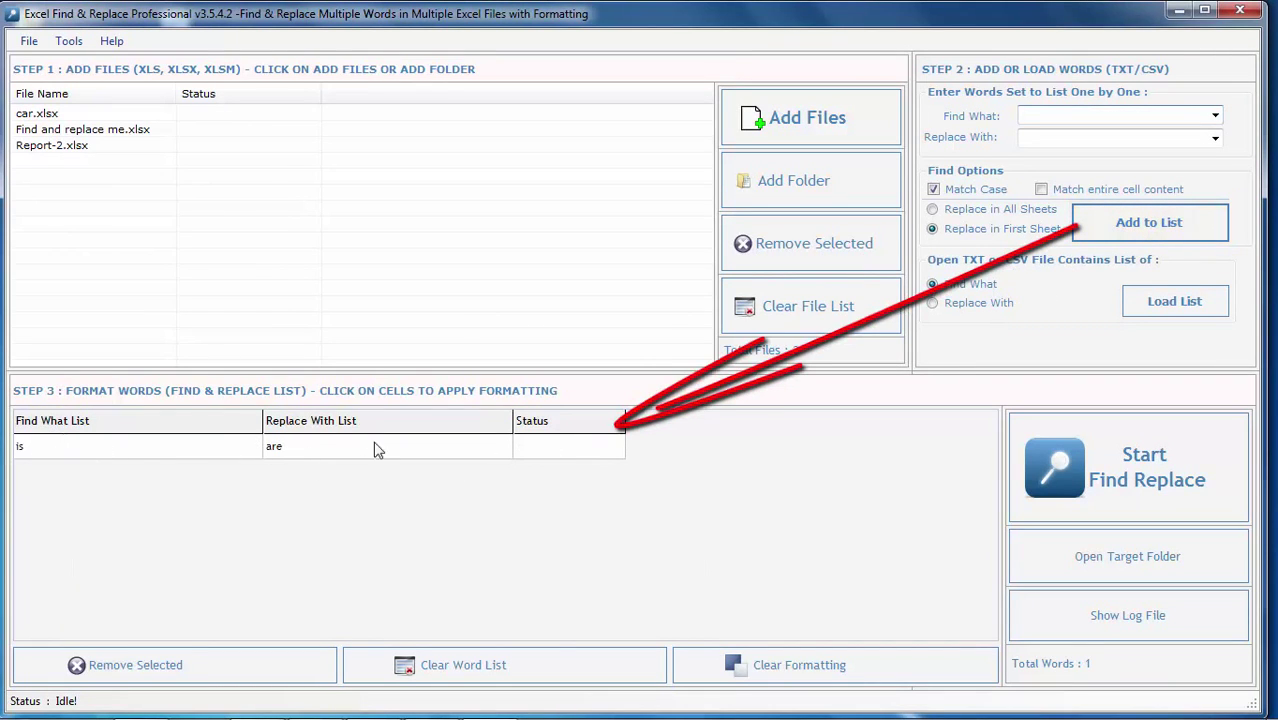
# Step: Add a 'This' → 'that' pair requiring an entire-cell match
pyautogui.click(297, 452)
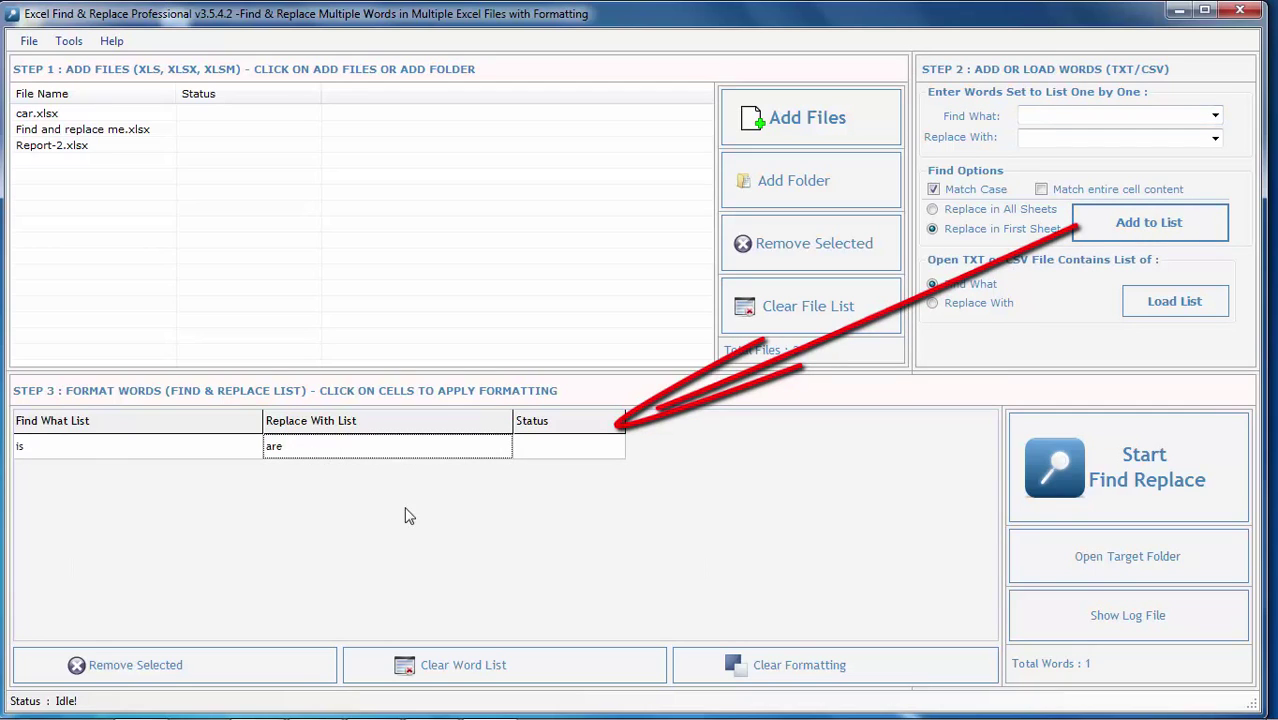
pyautogui.click(1047, 117)
pyautogui.write('This')
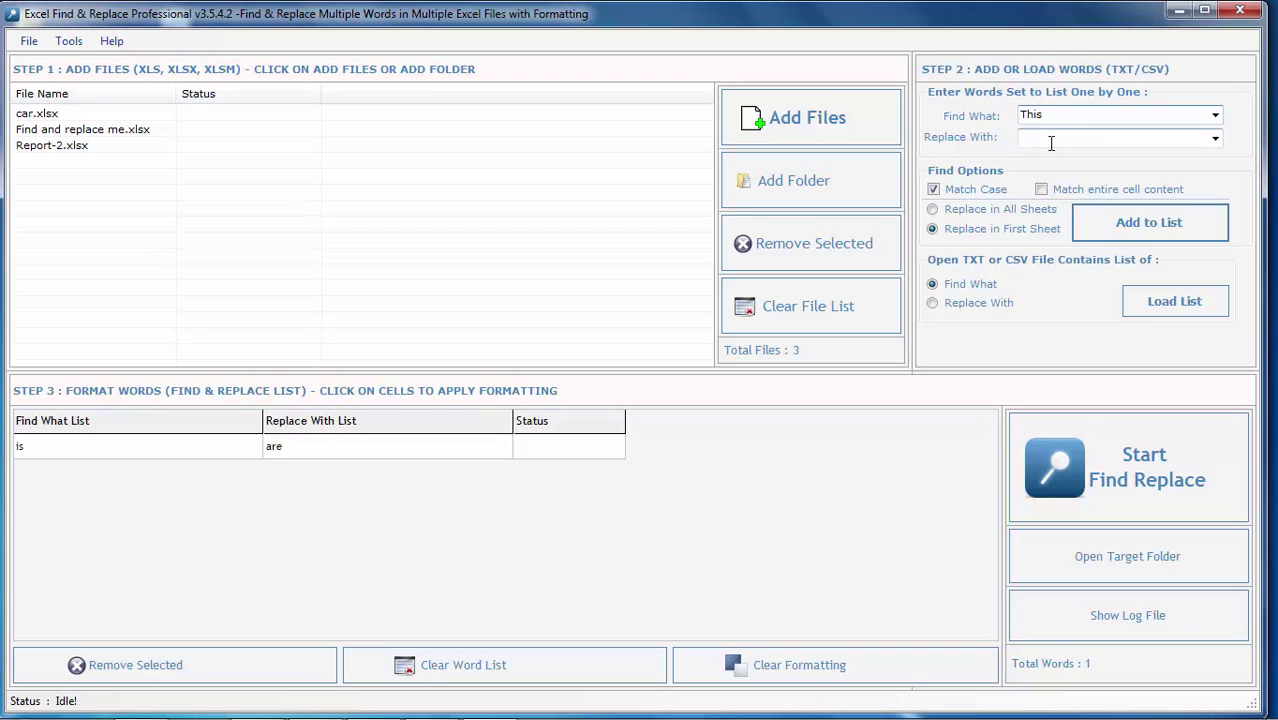
pyautogui.click(1049, 138)
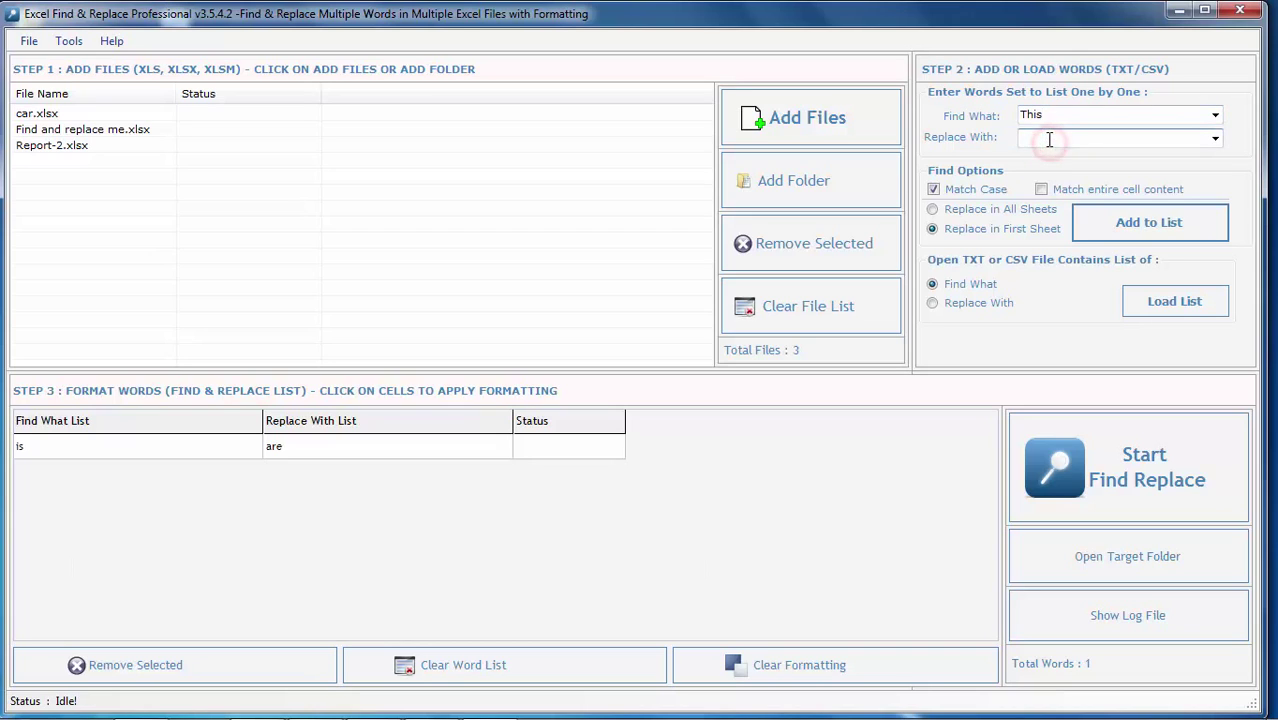
pyautogui.write('that')
pyautogui.click(1043, 189)
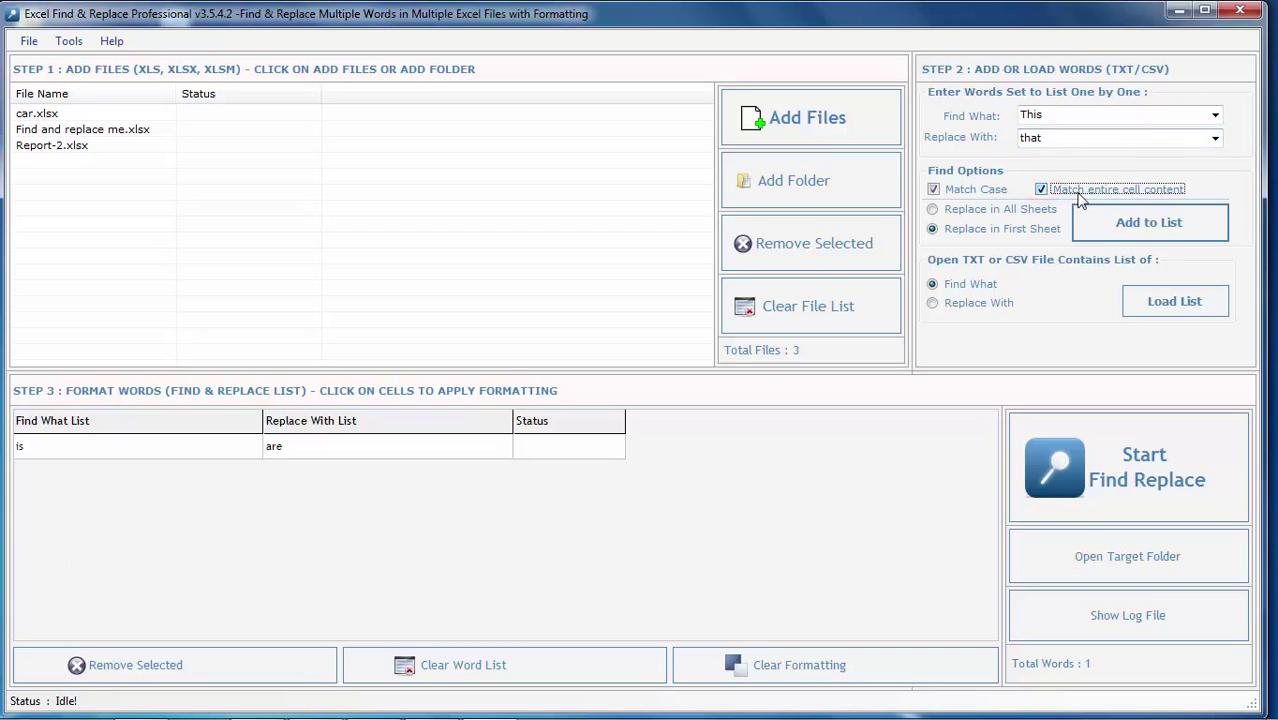
pyautogui.click(1136, 224)
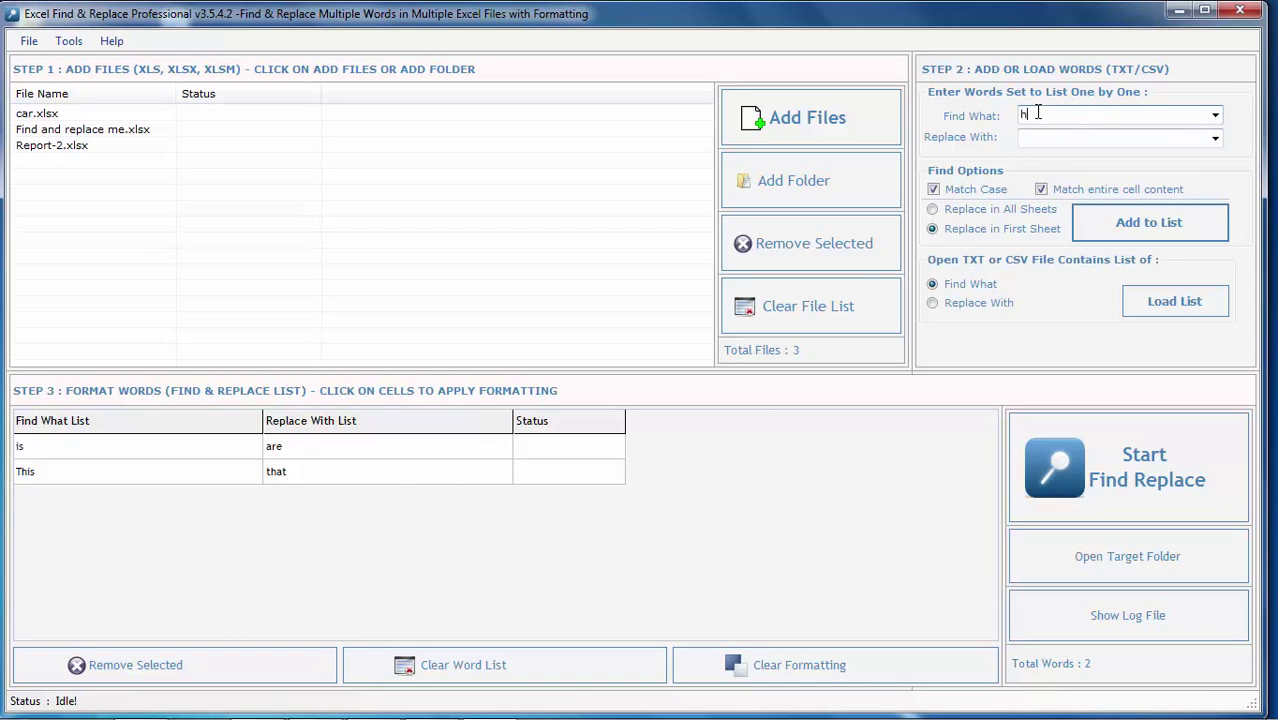
# Step: Add the 'hello' → 'hi' pair to the word list
pyautogui.write('lo')
pyautogui.click(1044, 138)
pyautogui.write('hi')
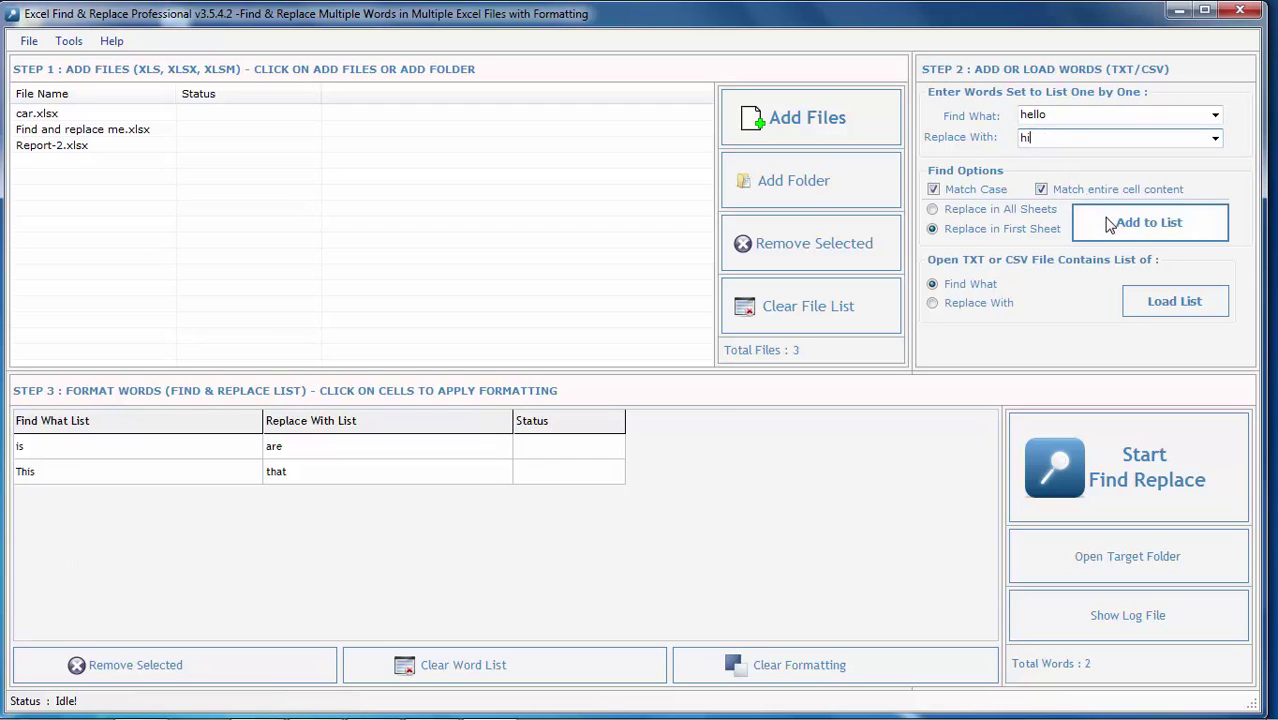
pyautogui.click(1120, 222)
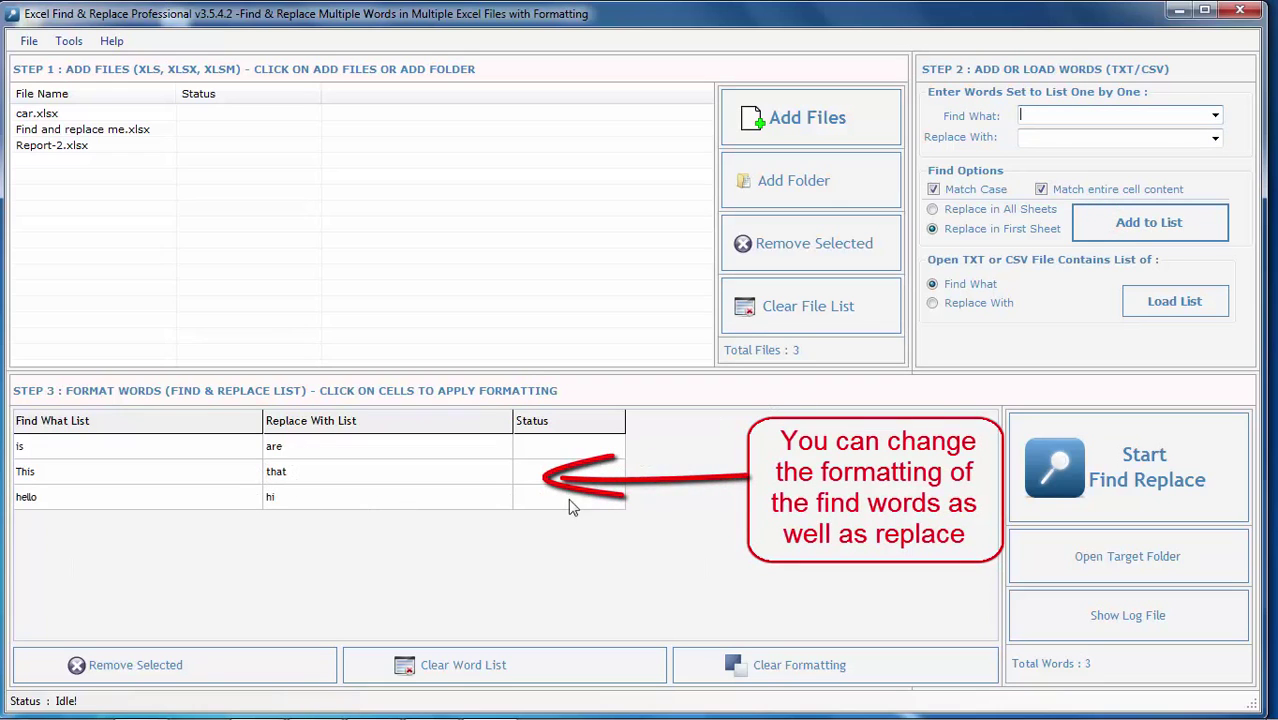
# Step: Format the replacement 'are' in red
pyautogui.click(418, 446)
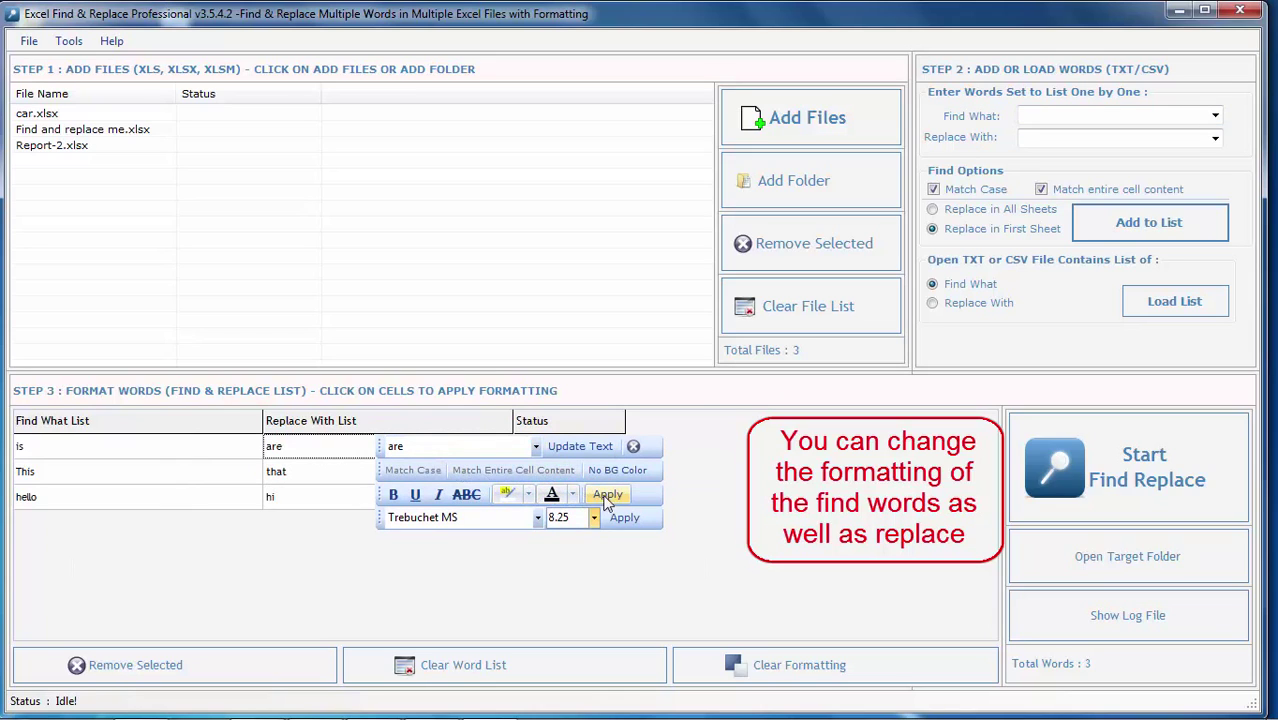
pyautogui.click(573, 494)
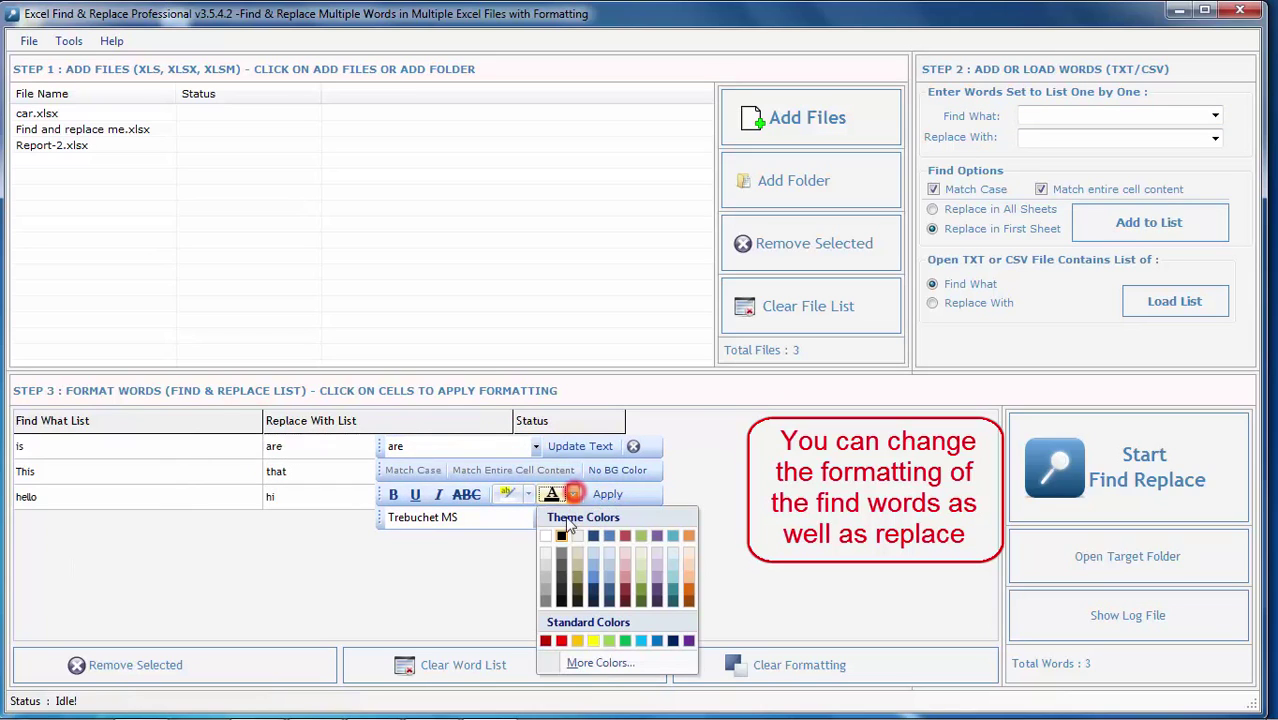
pyautogui.click(562, 642)
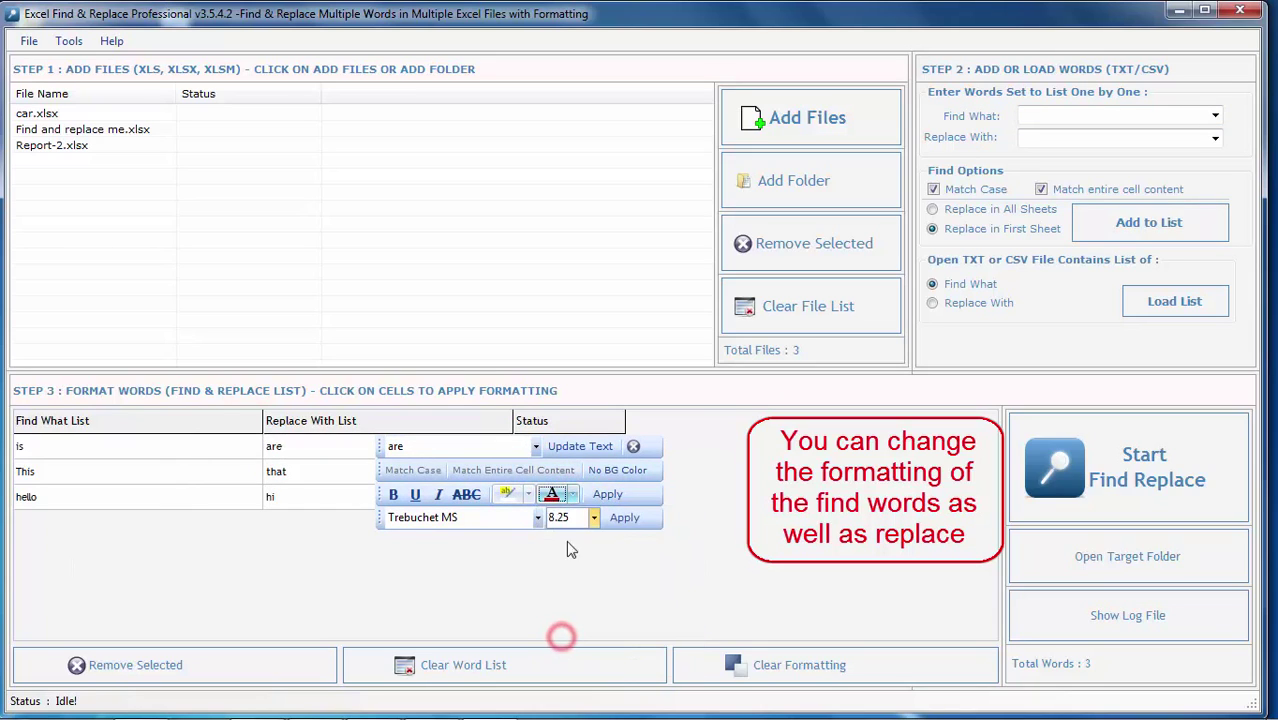
pyautogui.click(607, 494)
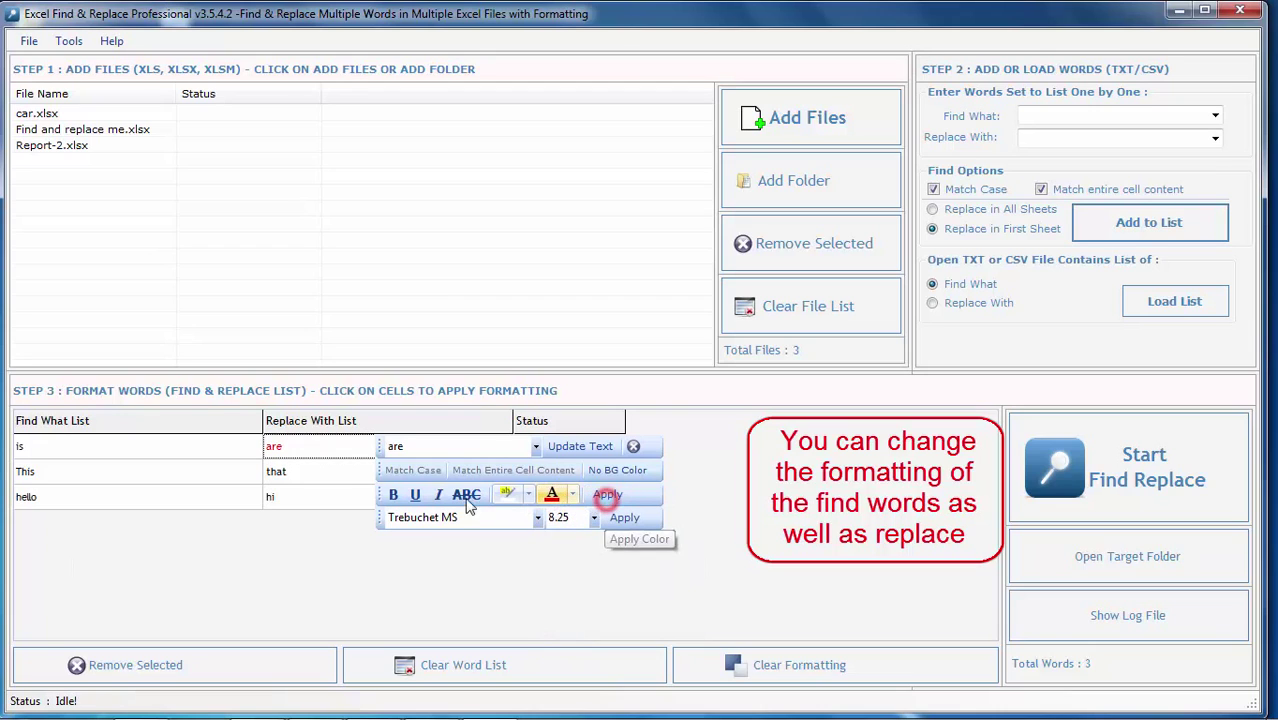
# Step: Format the replacement 'that' in bold orange
pyautogui.click(328, 471)
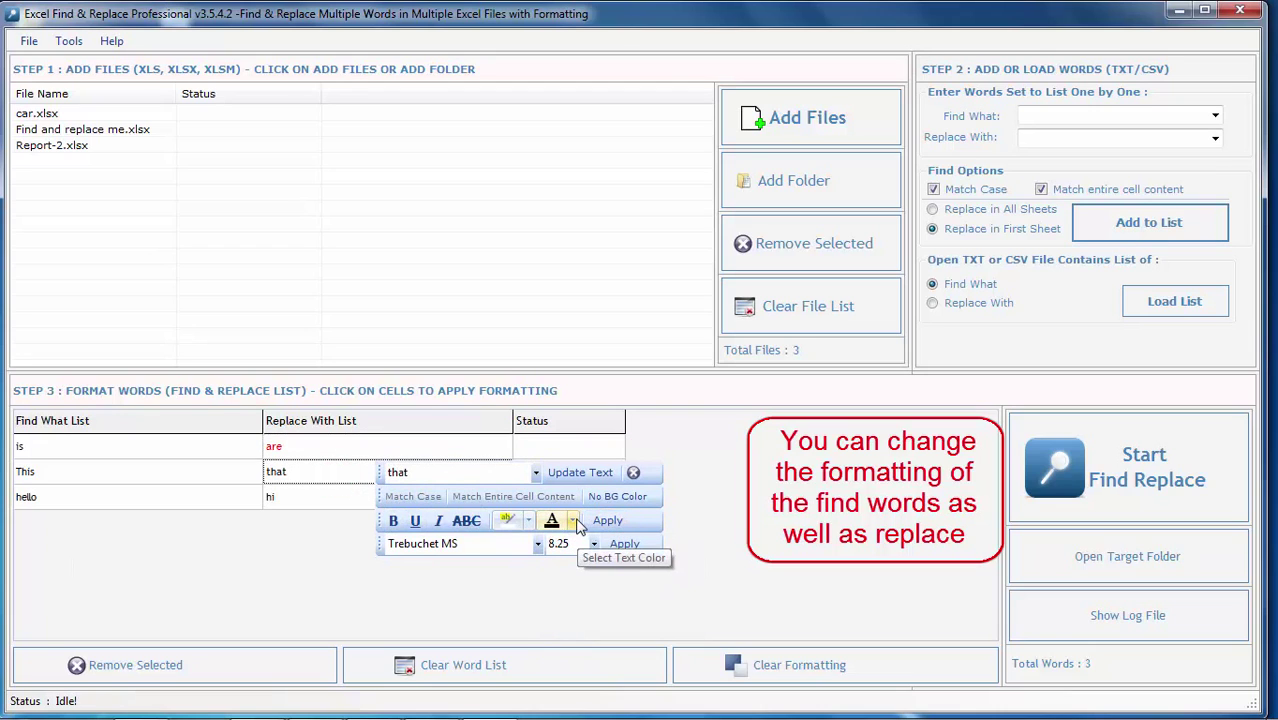
pyautogui.click(572, 520)
pyautogui.click(689, 563)
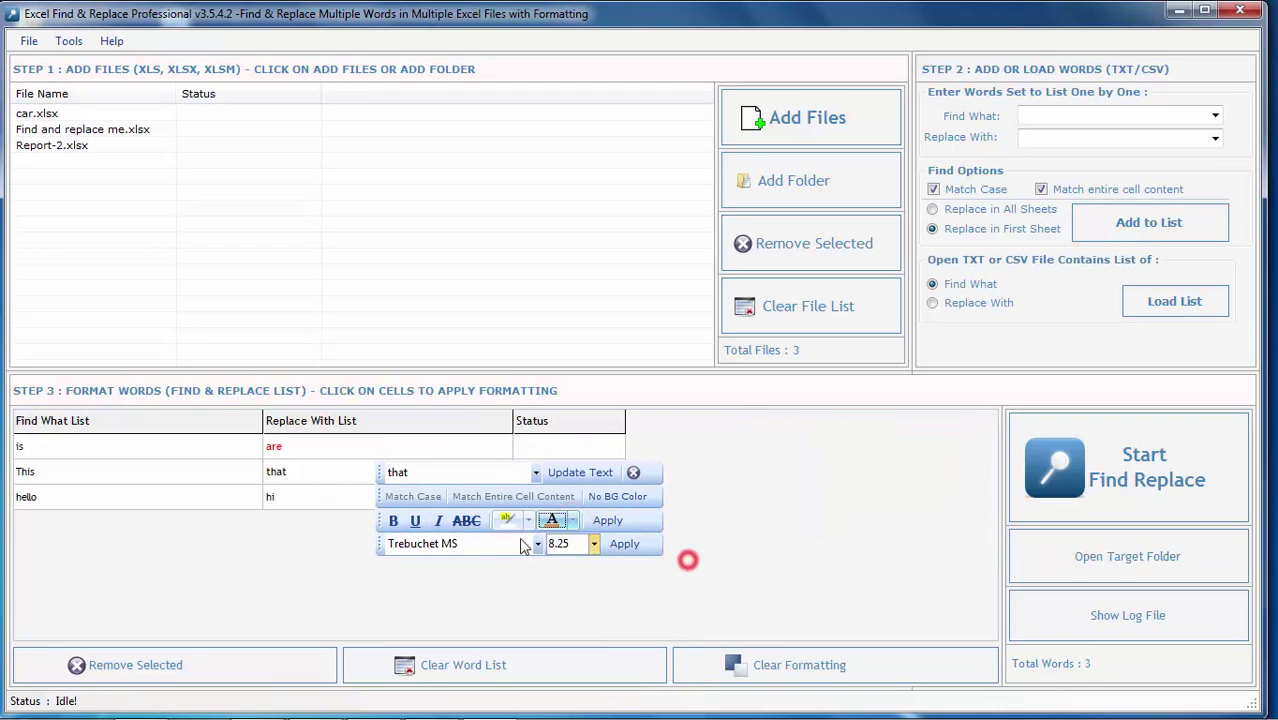
pyautogui.click(392, 520)
pyautogui.click(606, 522)
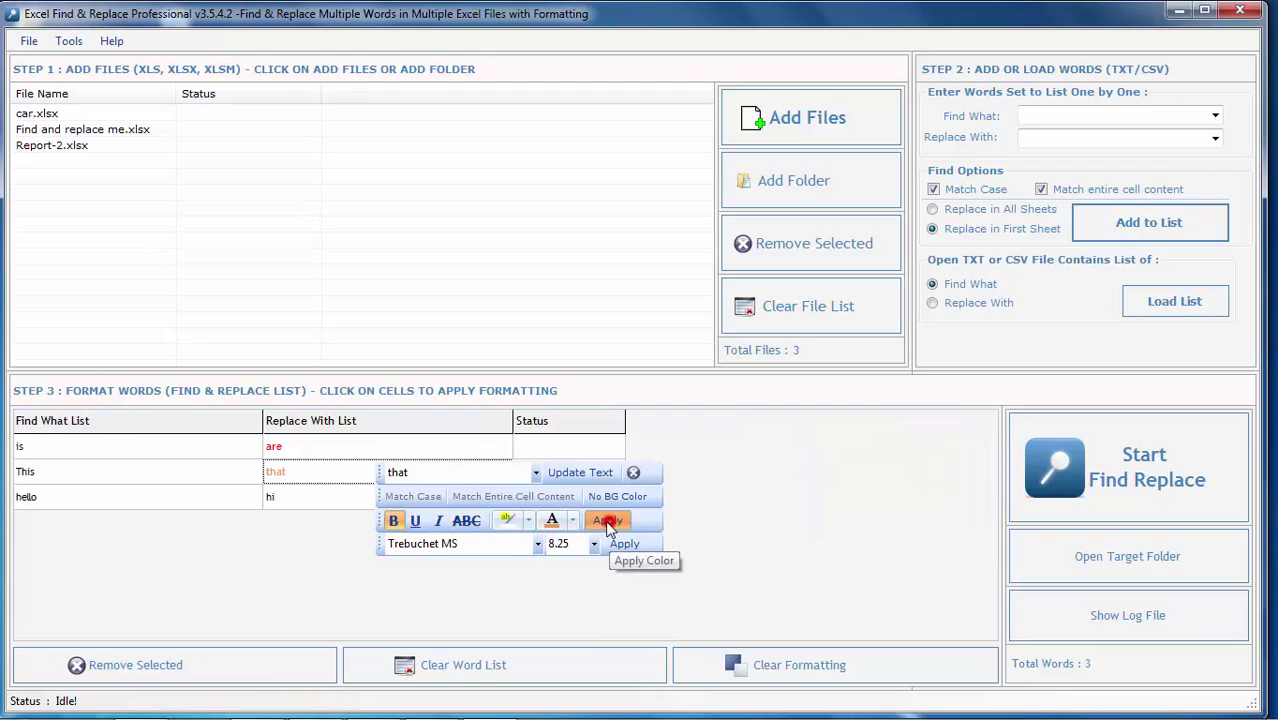
# Step: Format 'hi' as bold red Tahoma at size 20
pyautogui.click(321, 498)
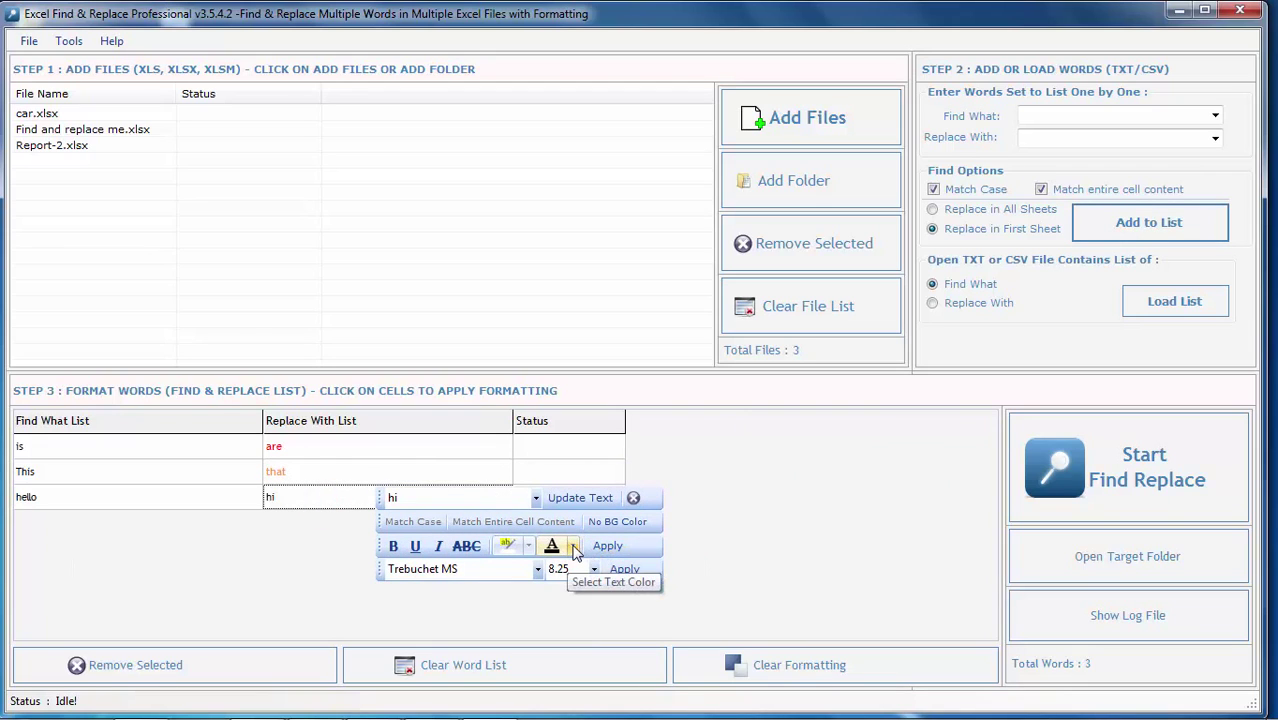
pyautogui.click(574, 547)
pyautogui.click(547, 686)
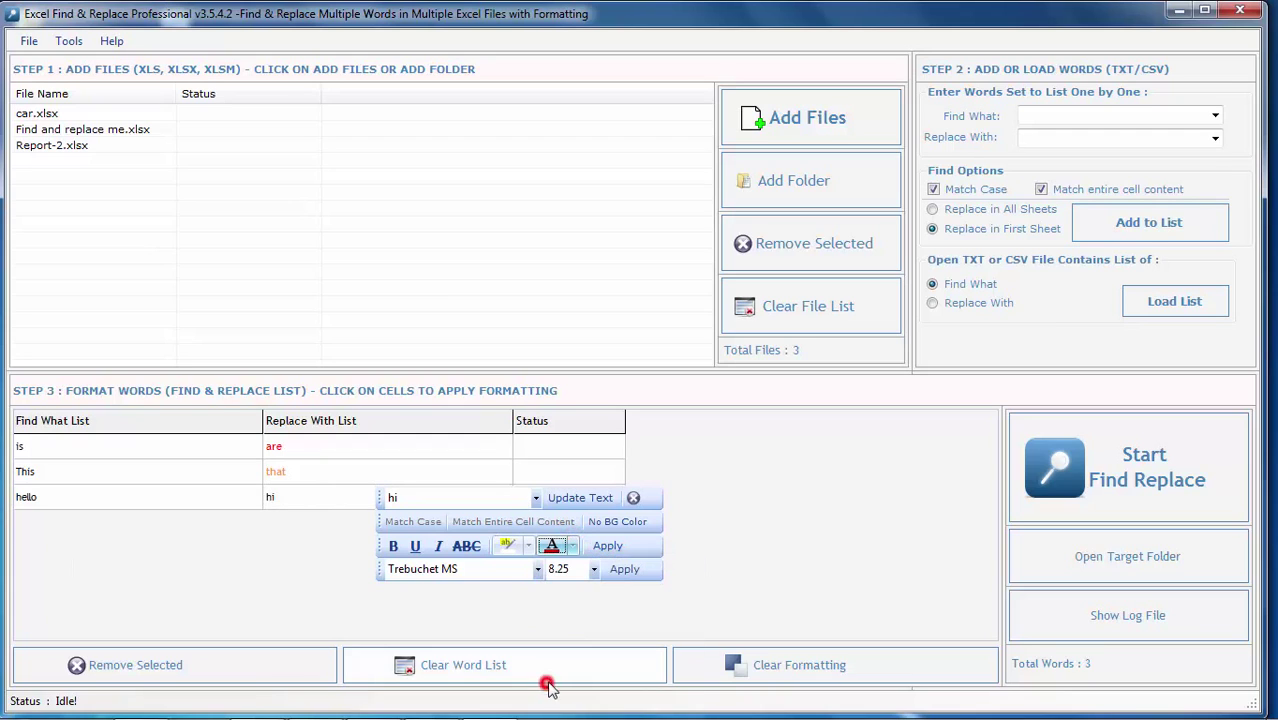
pyautogui.click(394, 548)
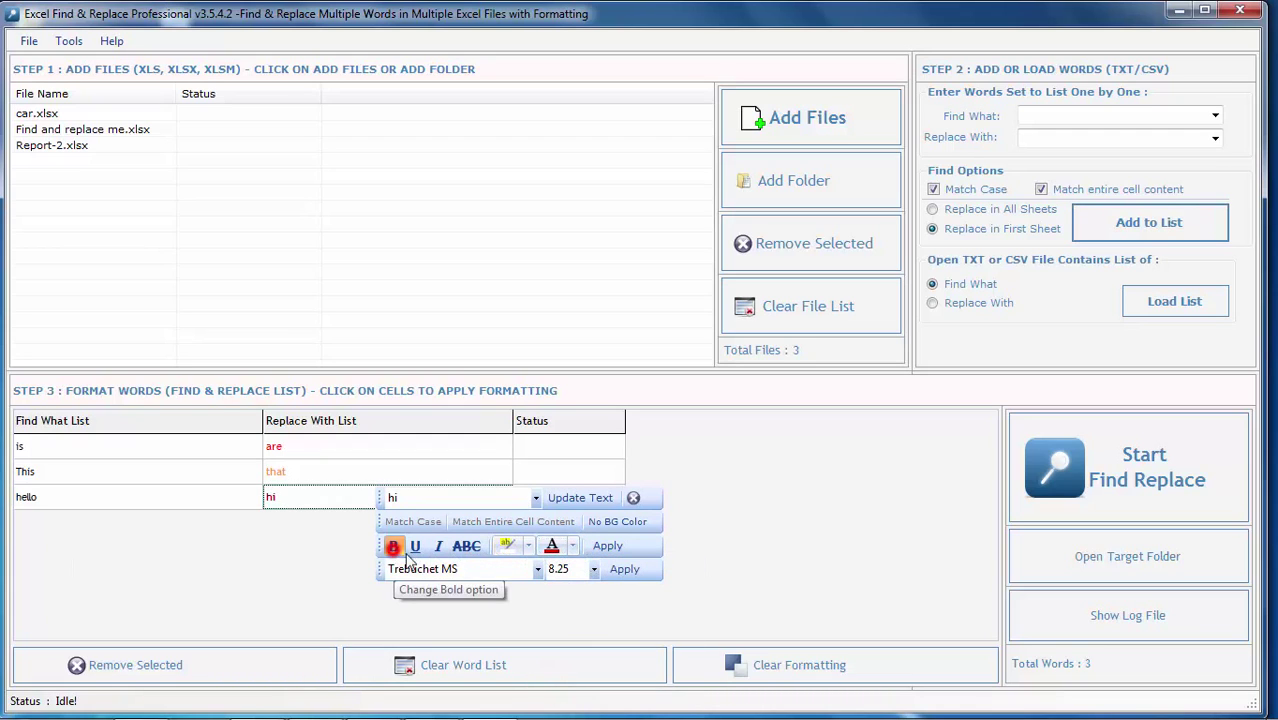
pyautogui.click(593, 569)
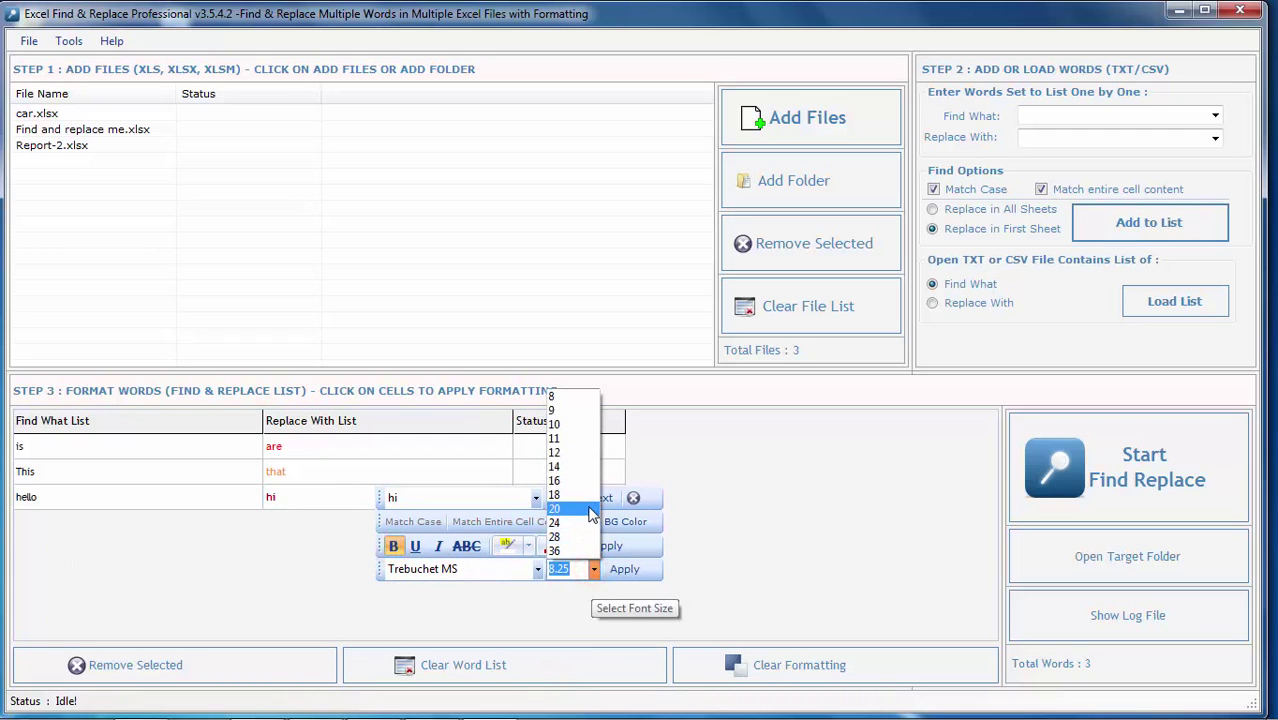
pyautogui.click(556, 508)
pyautogui.click(538, 575)
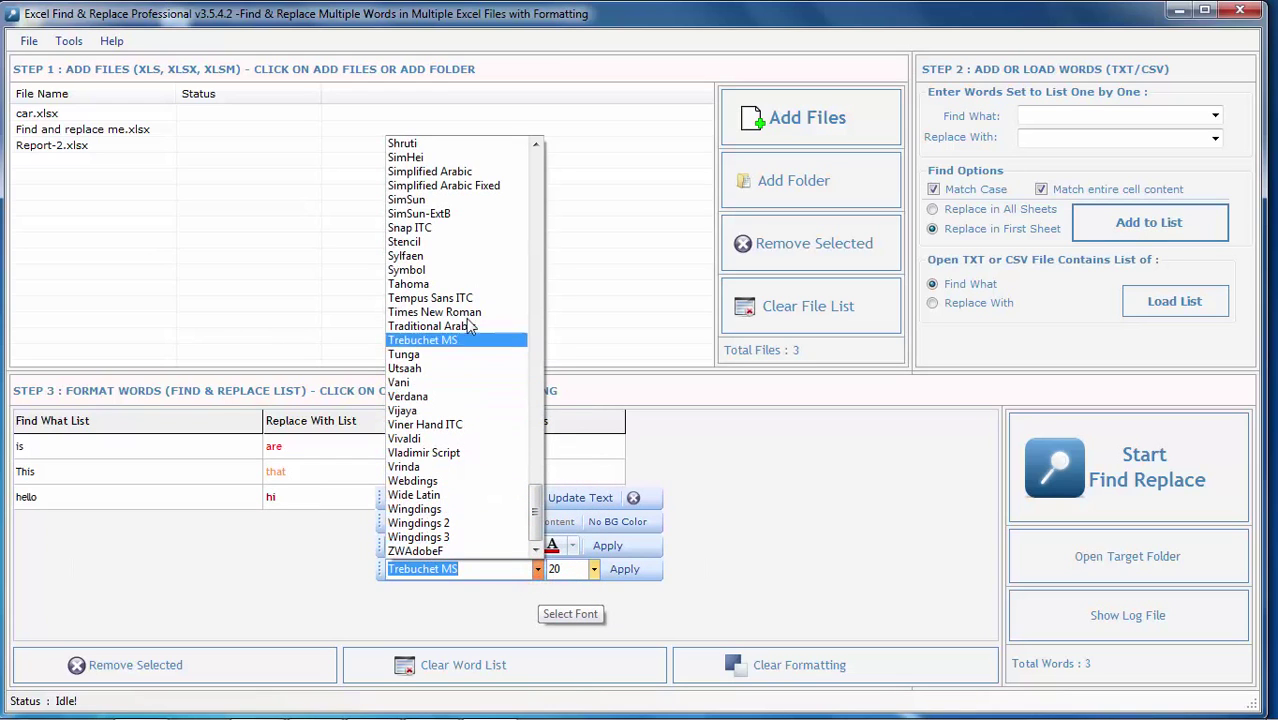
pyautogui.click(452, 284)
pyautogui.click(620, 575)
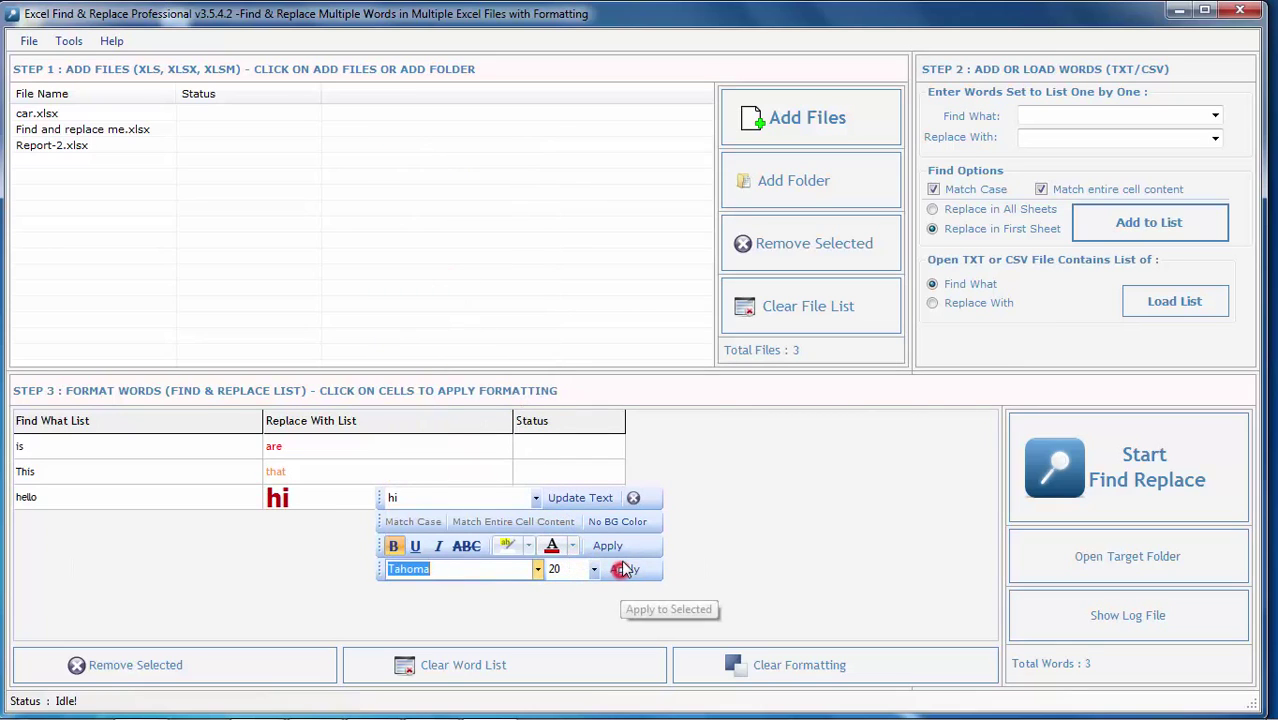
pyautogui.click(635, 497)
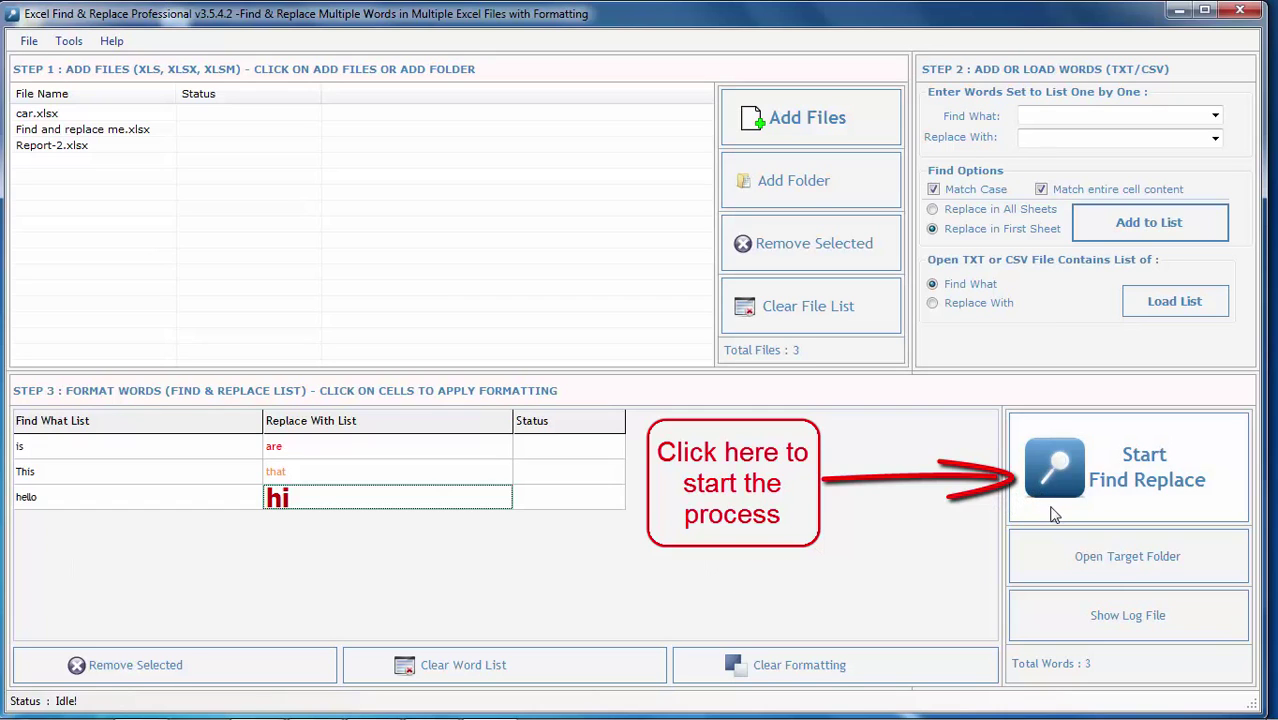
# Step: Process the three files, saving output to a new REPLCED FILES folder under TEST ME
pyautogui.click(1133, 508)
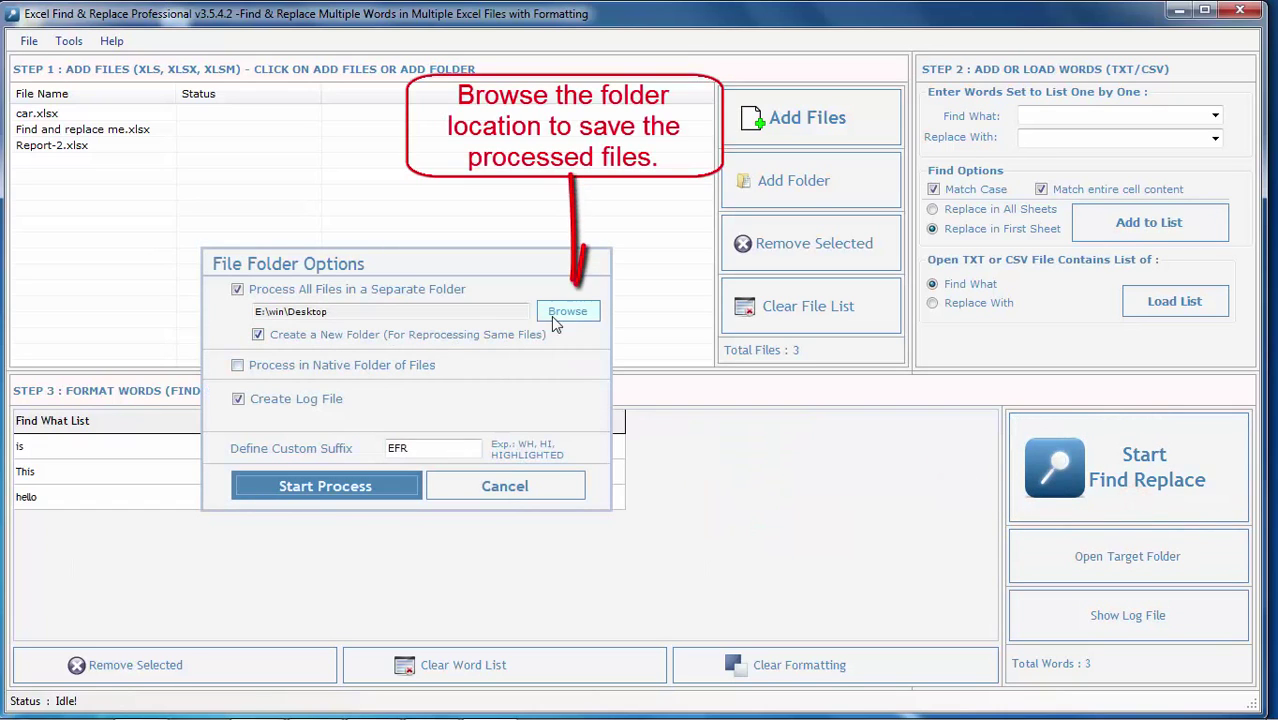
pyautogui.click(568, 313)
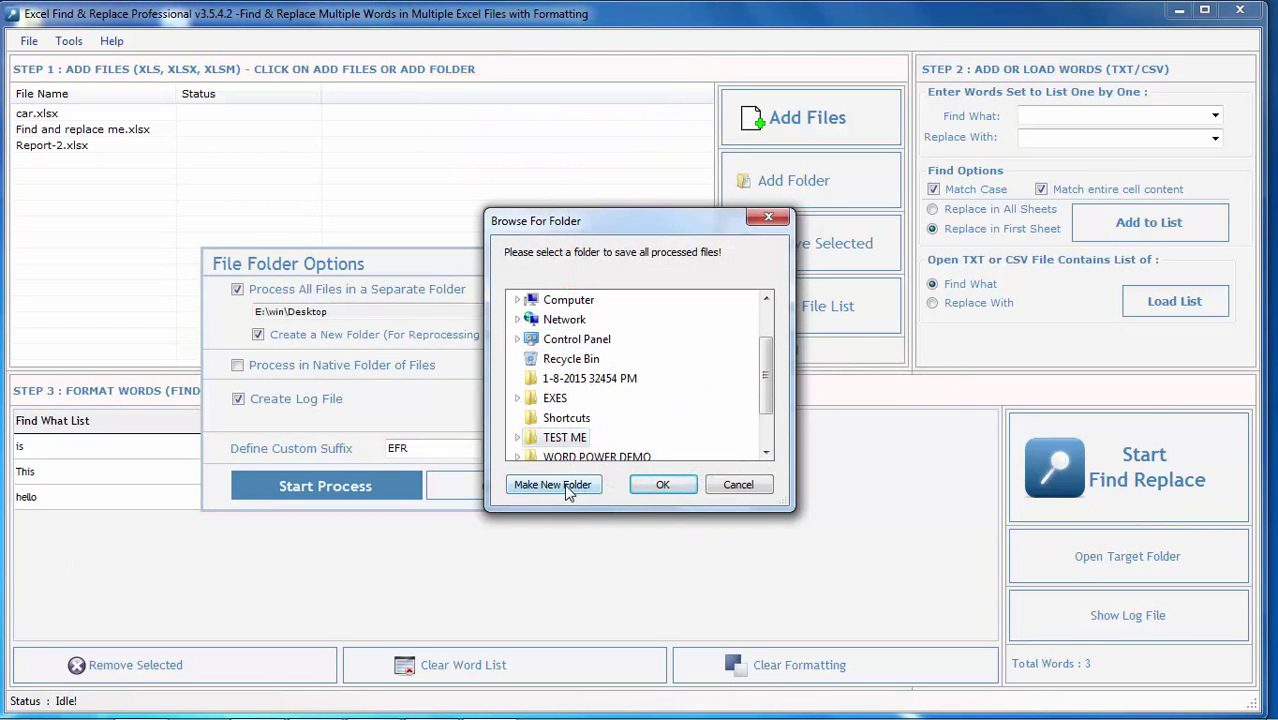
pyautogui.click(553, 484)
pyautogui.write('REP')
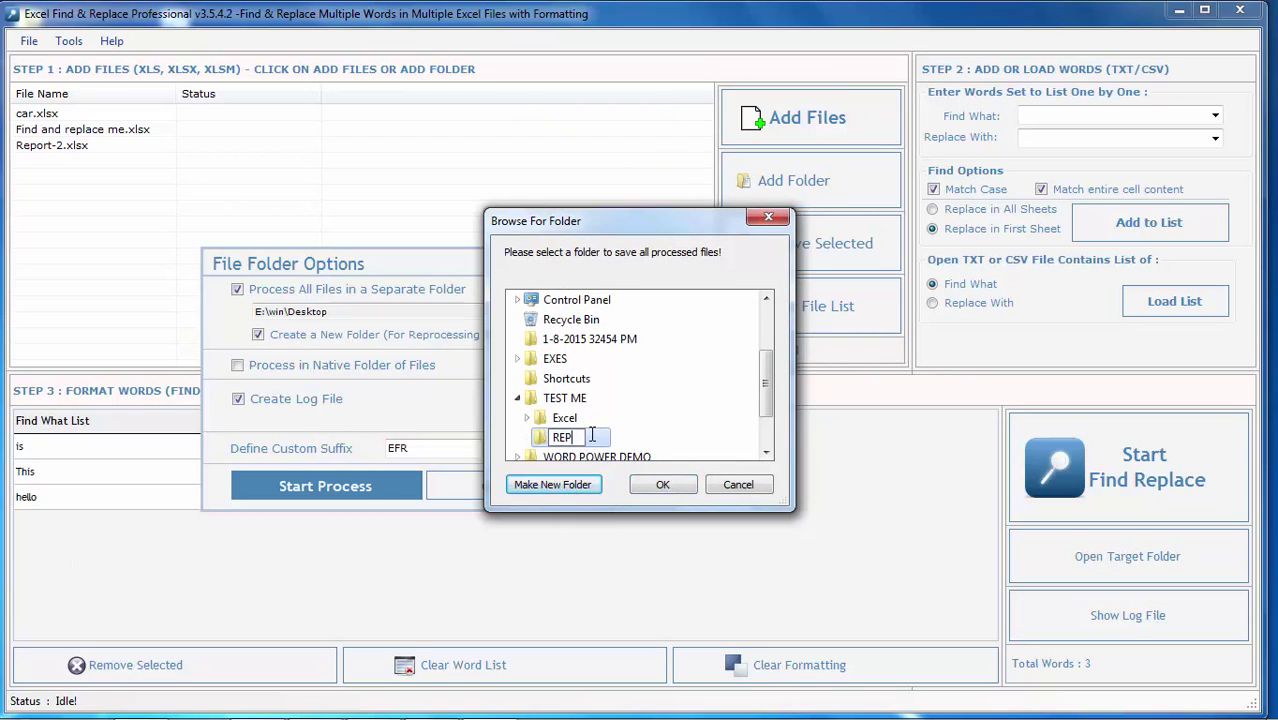
pyautogui.write('LCED FILES')
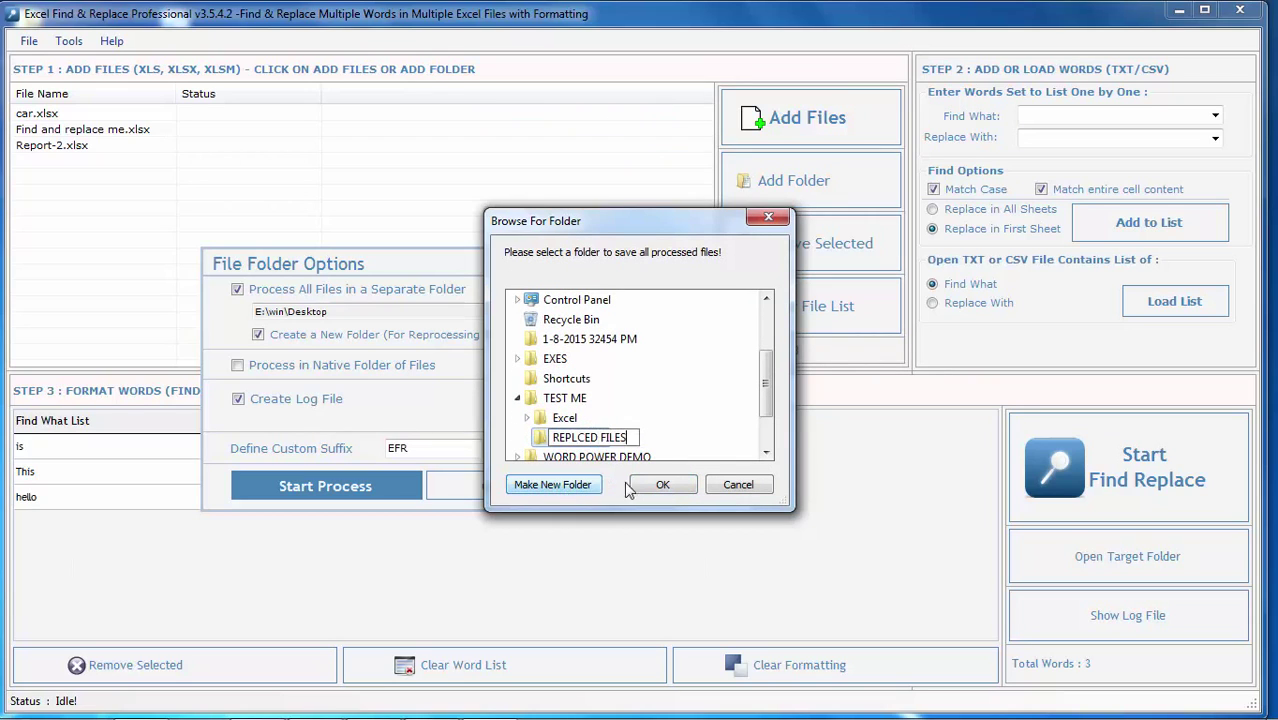
pyautogui.click(660, 484)
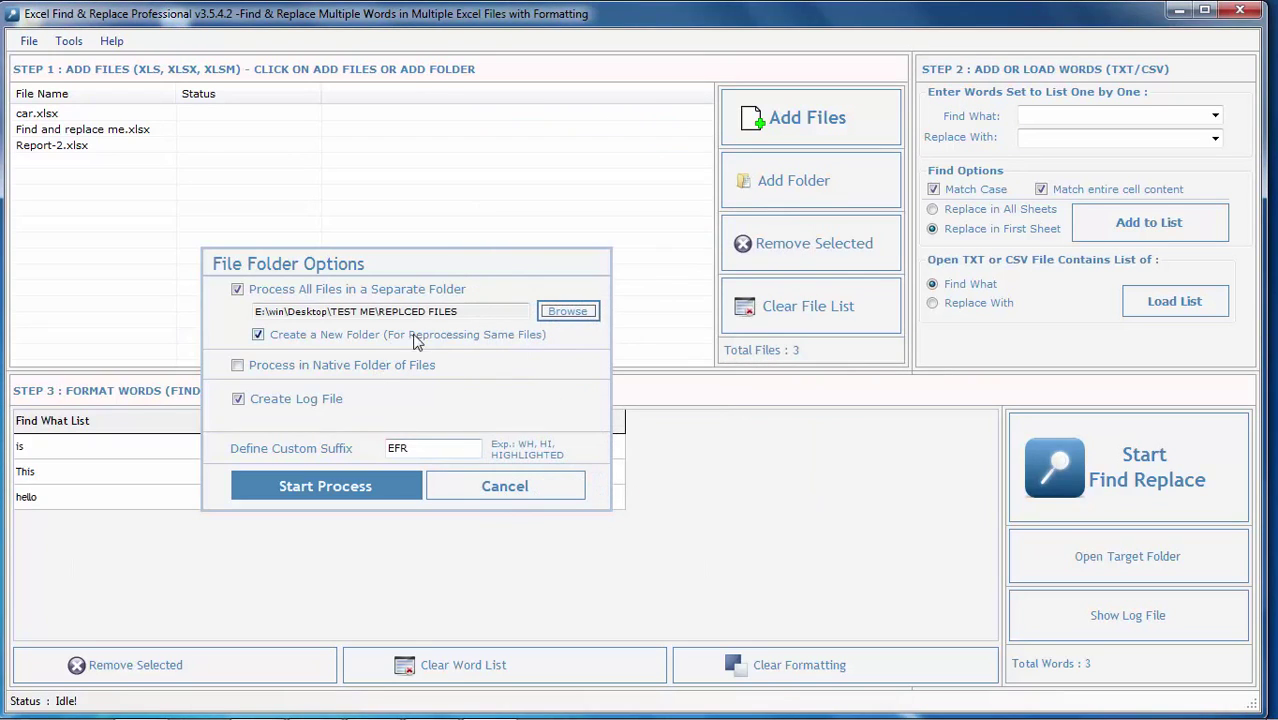
pyautogui.click(373, 477)
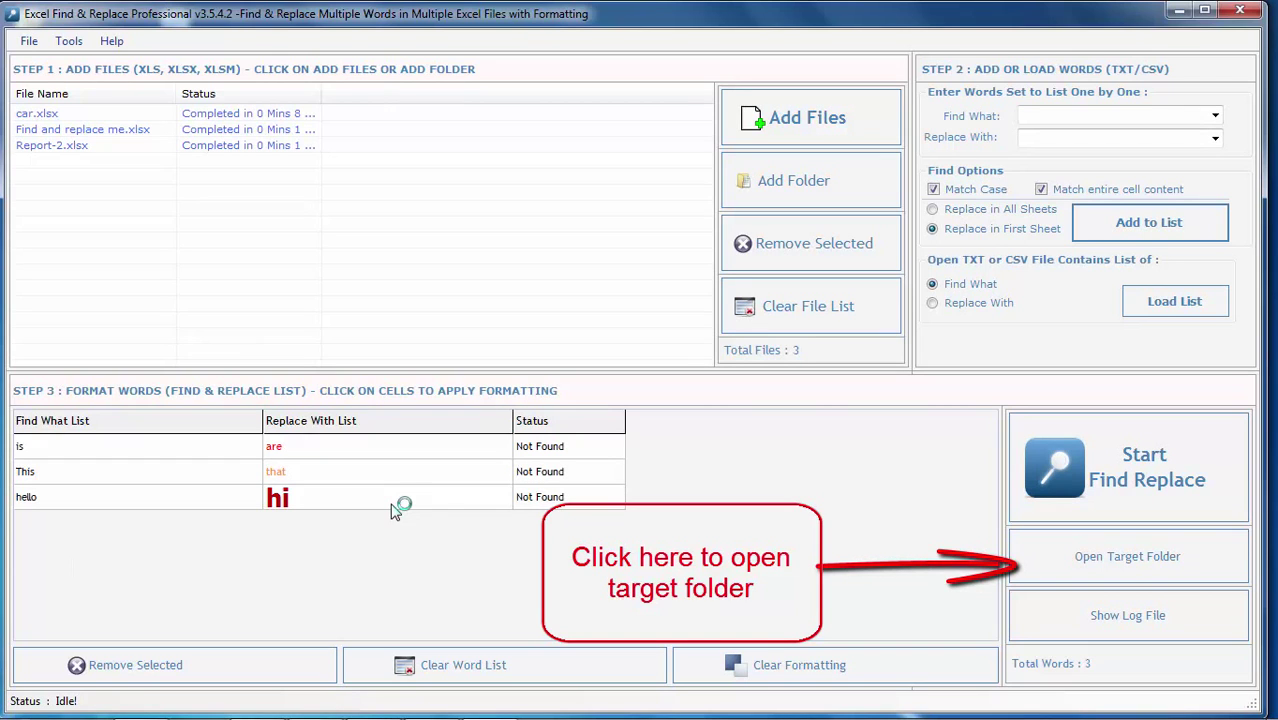
pyautogui.click(1058, 562)
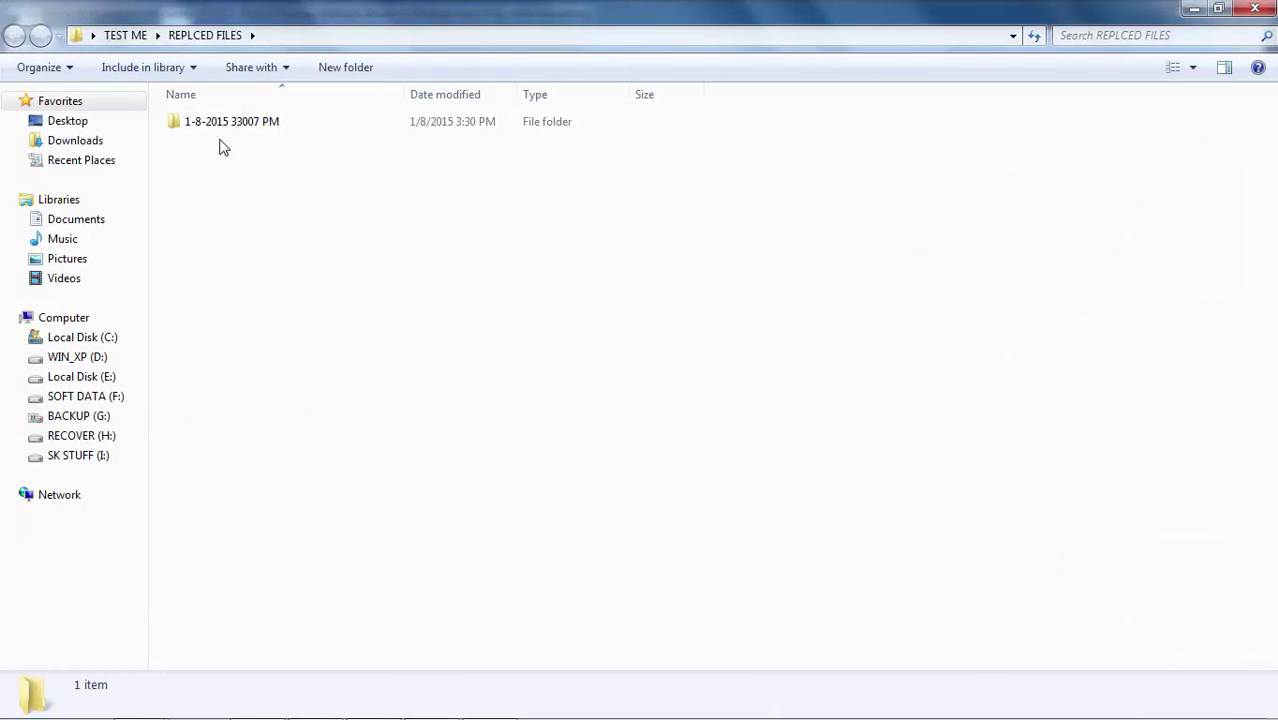
pyautogui.doubleClick(225, 124)
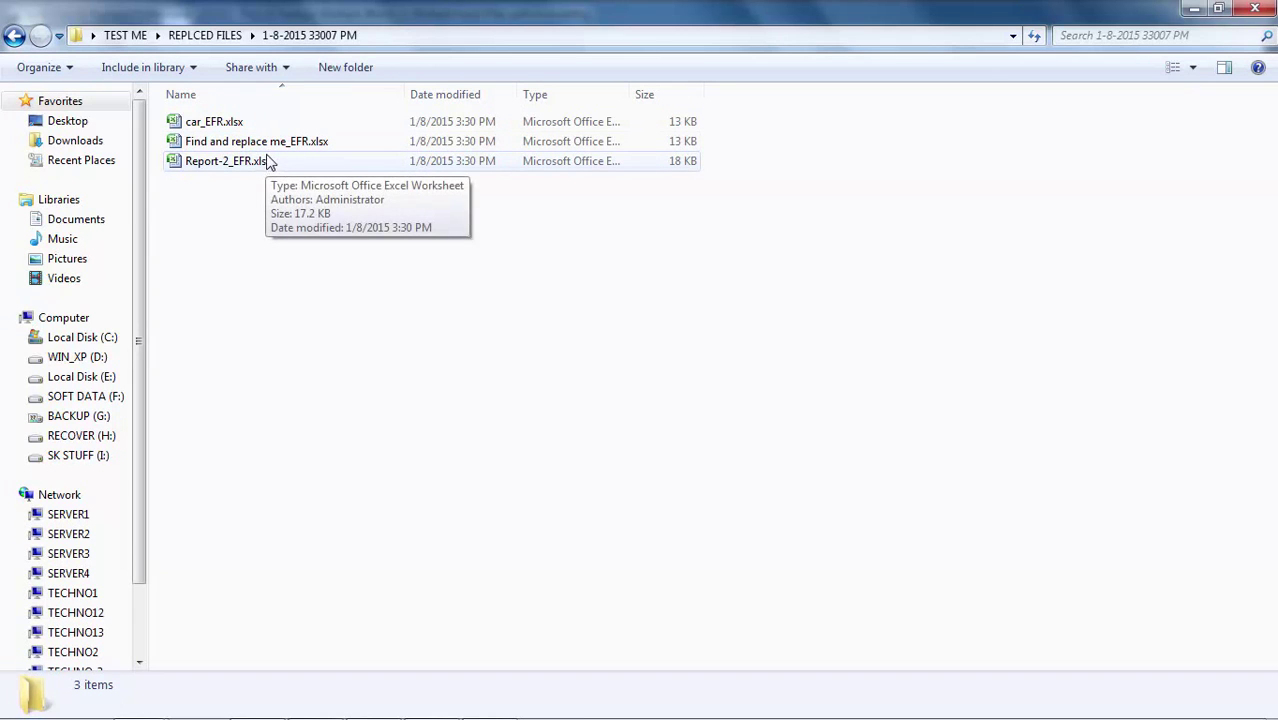
pyautogui.click(272, 146)
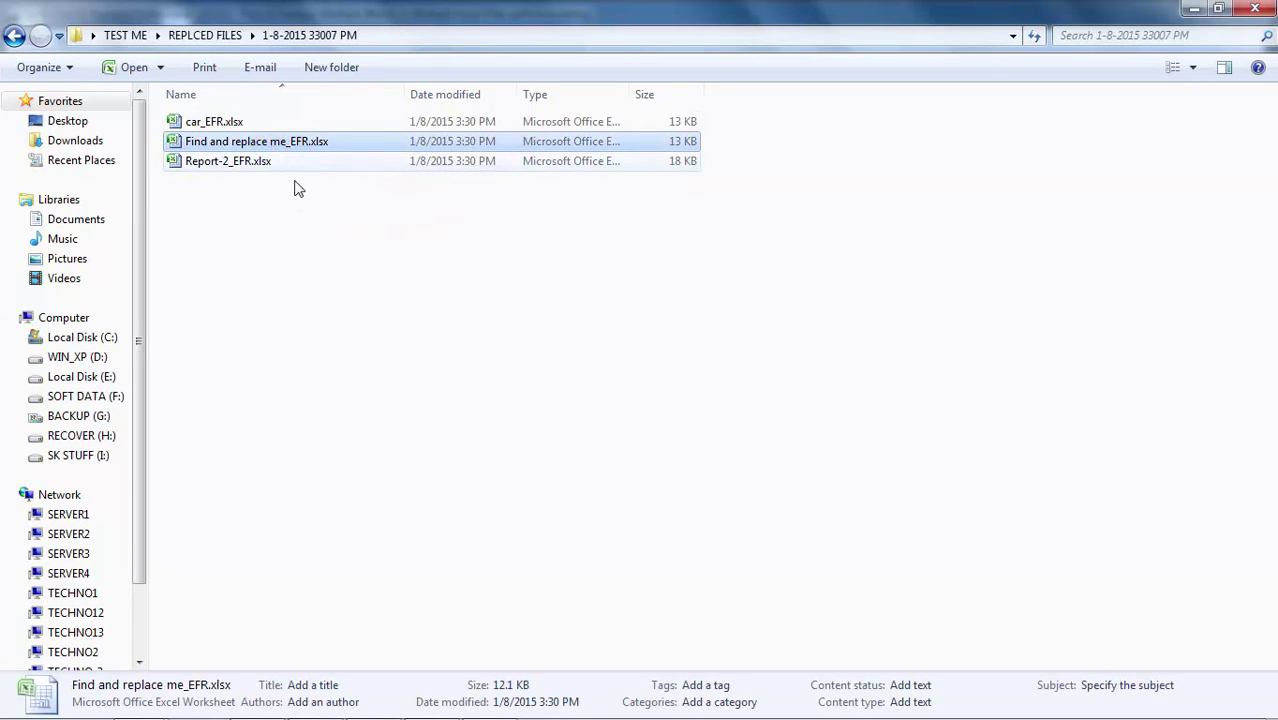
pyautogui.click(1256, 10)
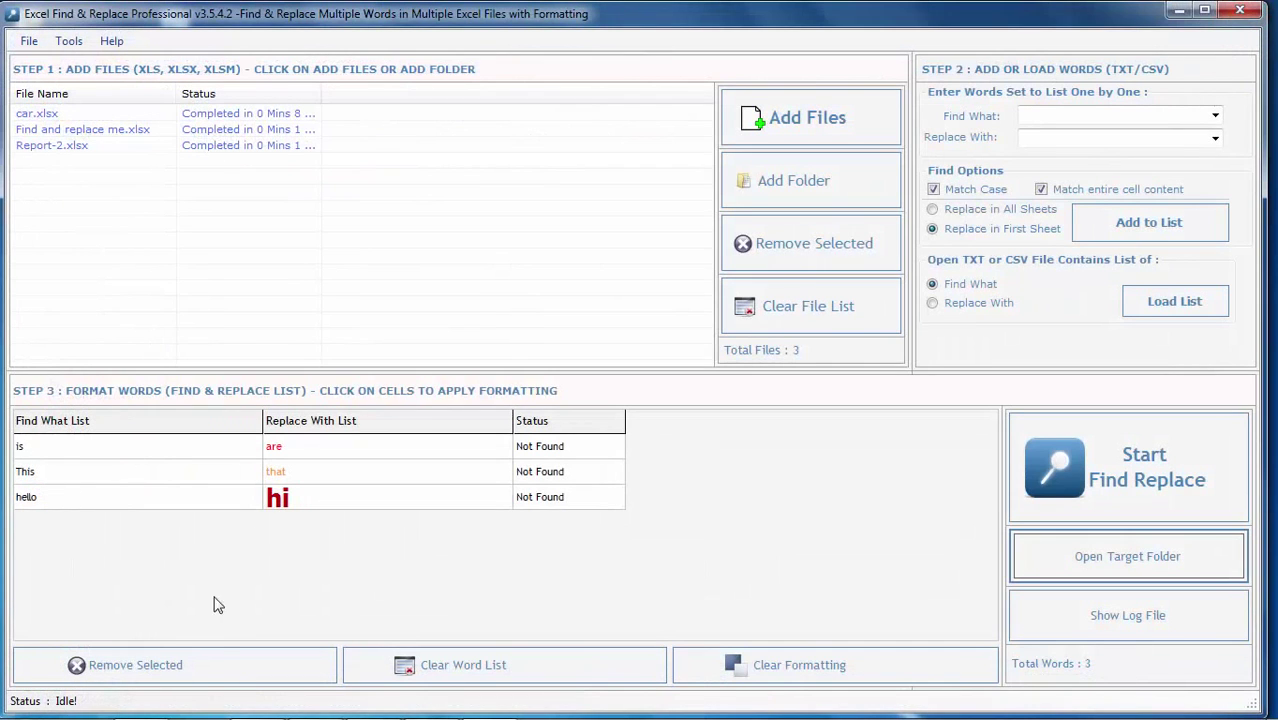
# Step: Clear every pair from the word list so Total Words reads 0
pyautogui.click(463, 670)
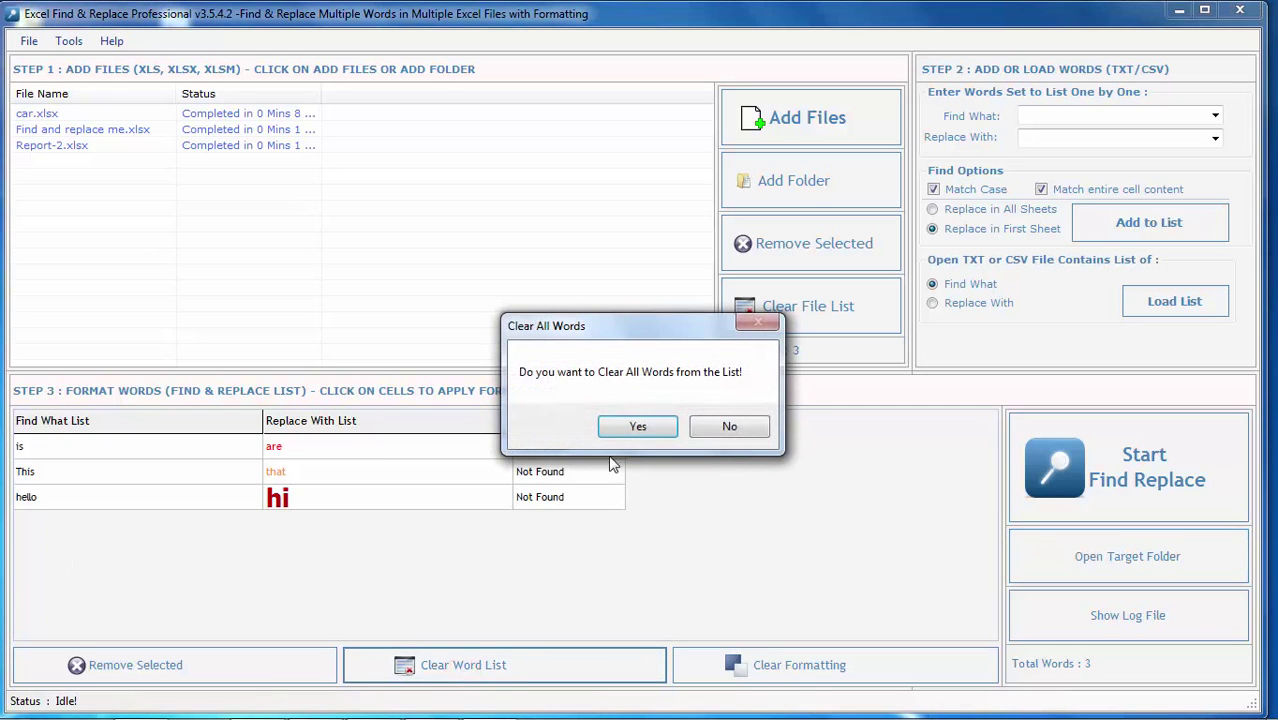
pyautogui.click(660, 430)
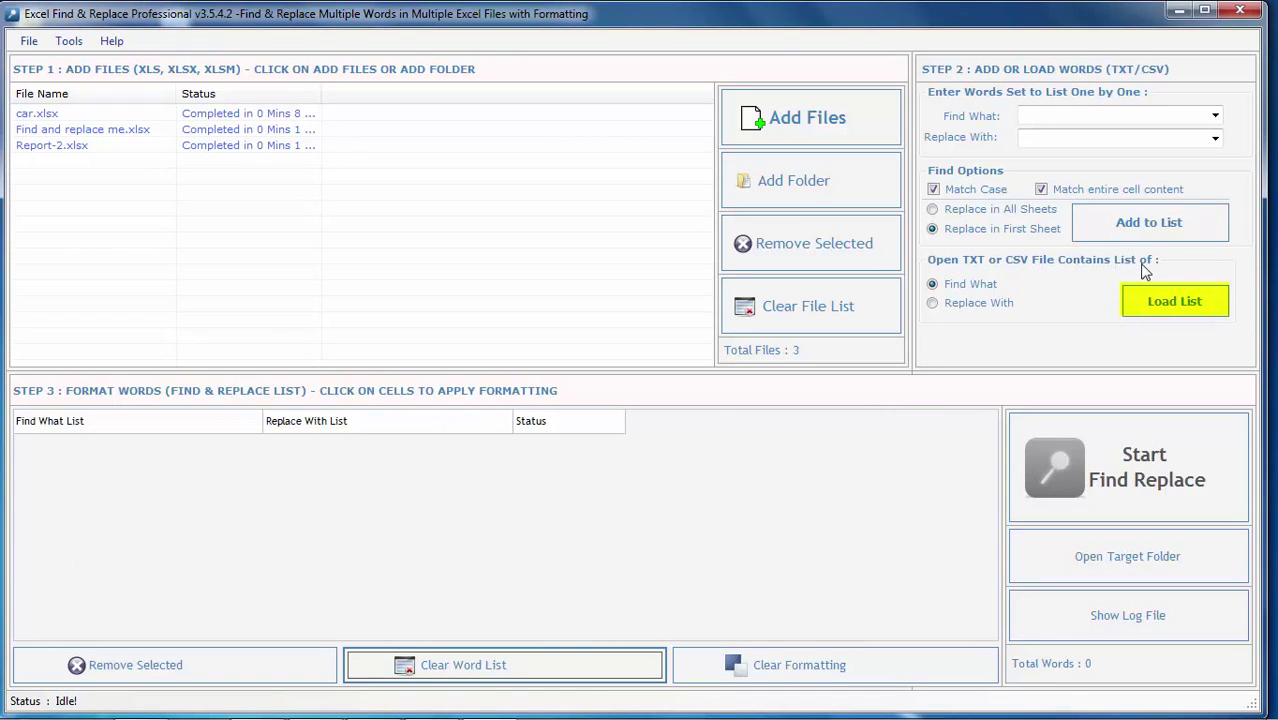
# Step: Load the four find words from Find_me.txt
pyautogui.click(1164, 298)
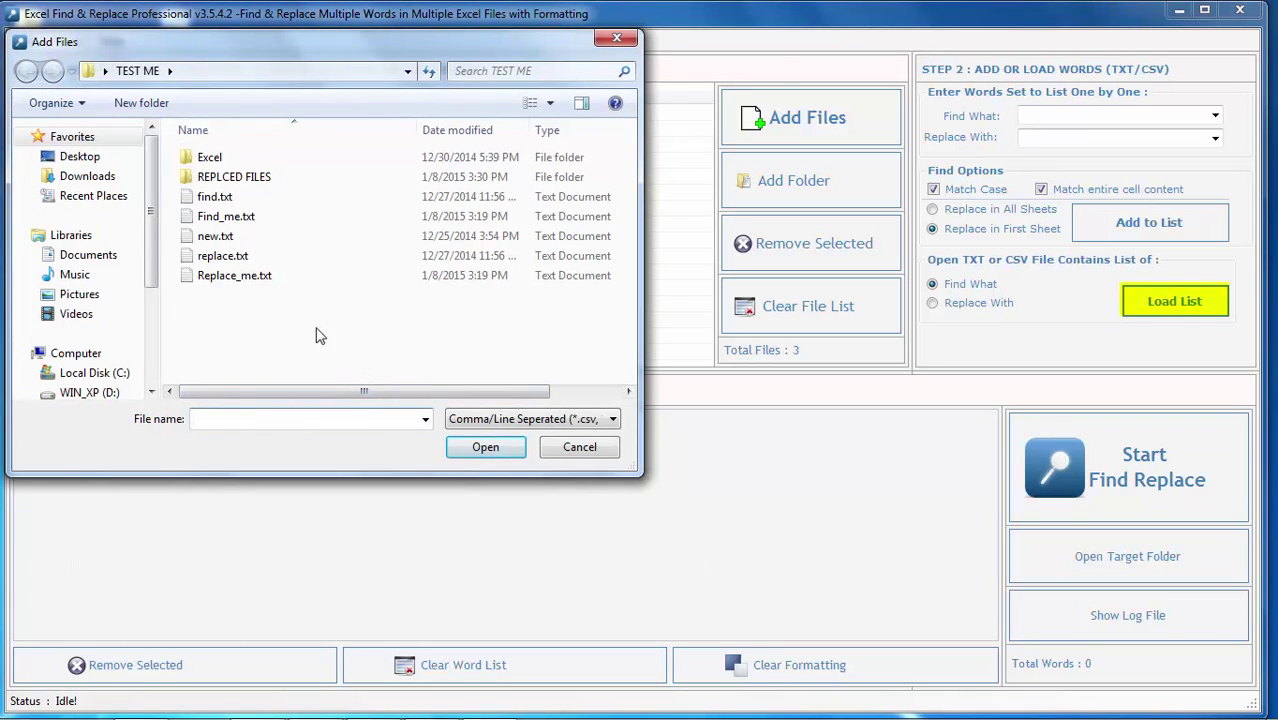
pyautogui.click(241, 227)
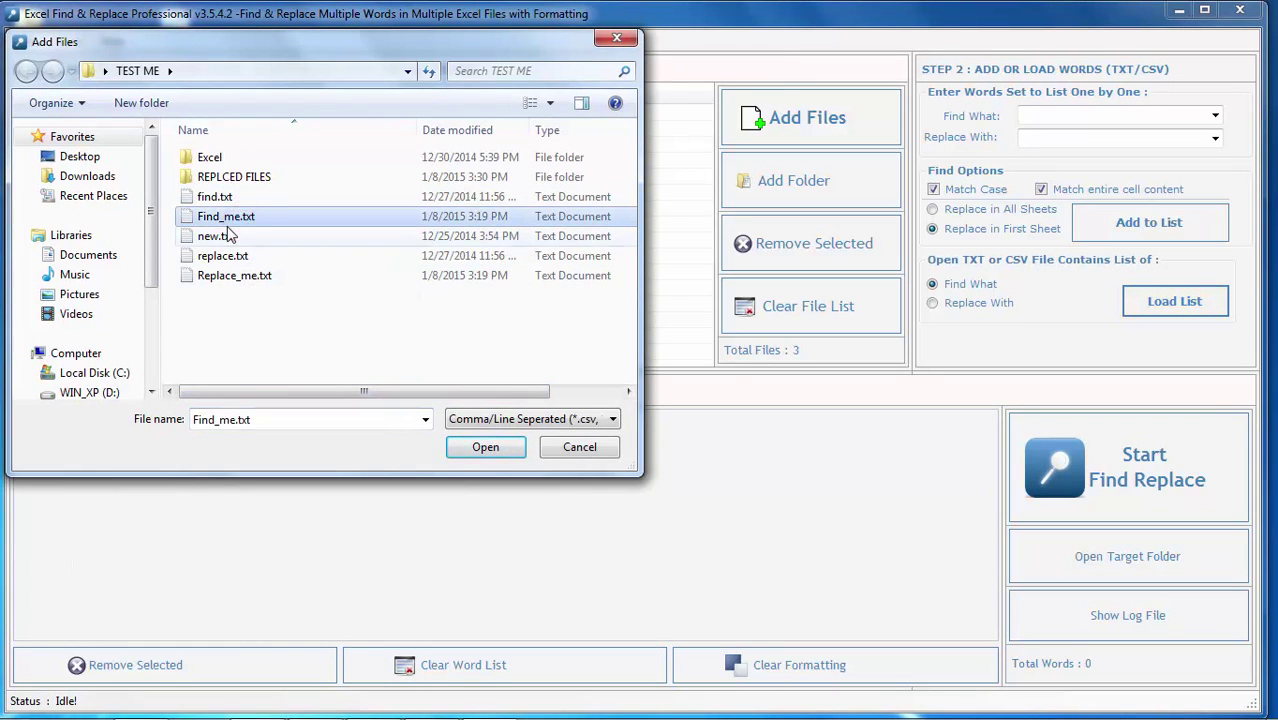
pyautogui.click(484, 448)
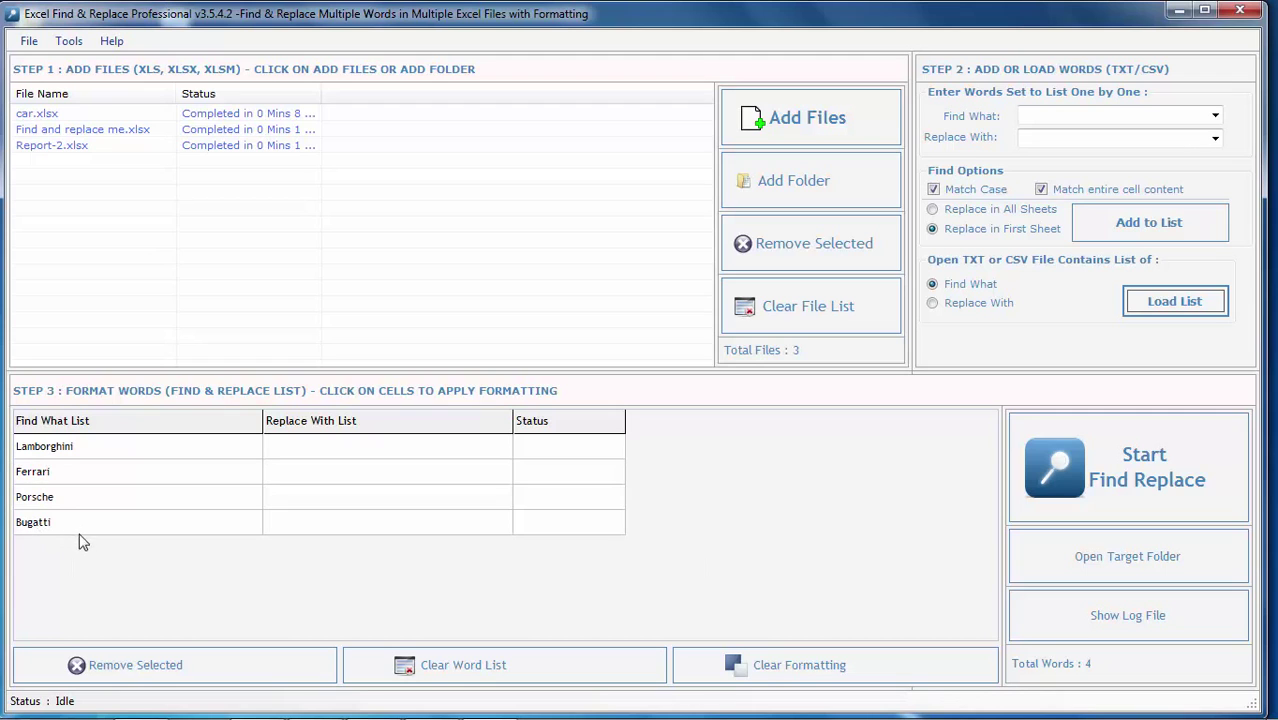
# Step: Load the matching replacement words from Replace_me.txt
pyautogui.click(935, 306)
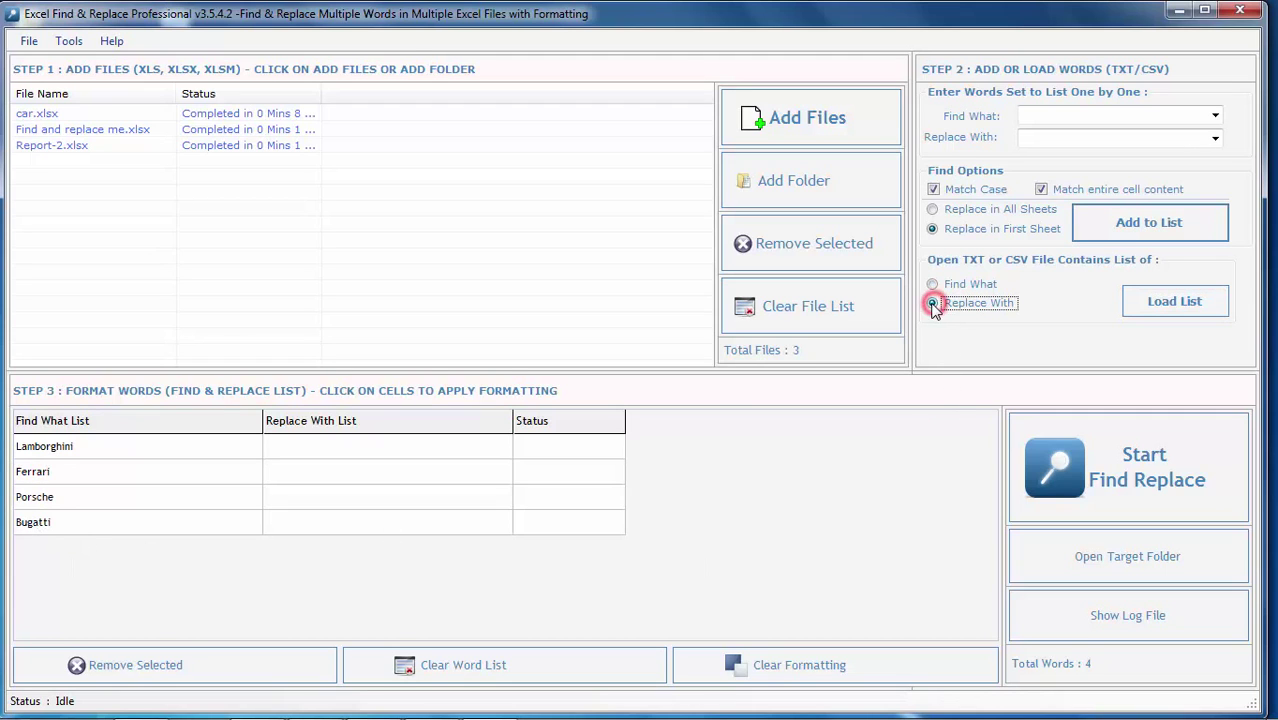
pyautogui.click(1160, 312)
pyautogui.click(250, 282)
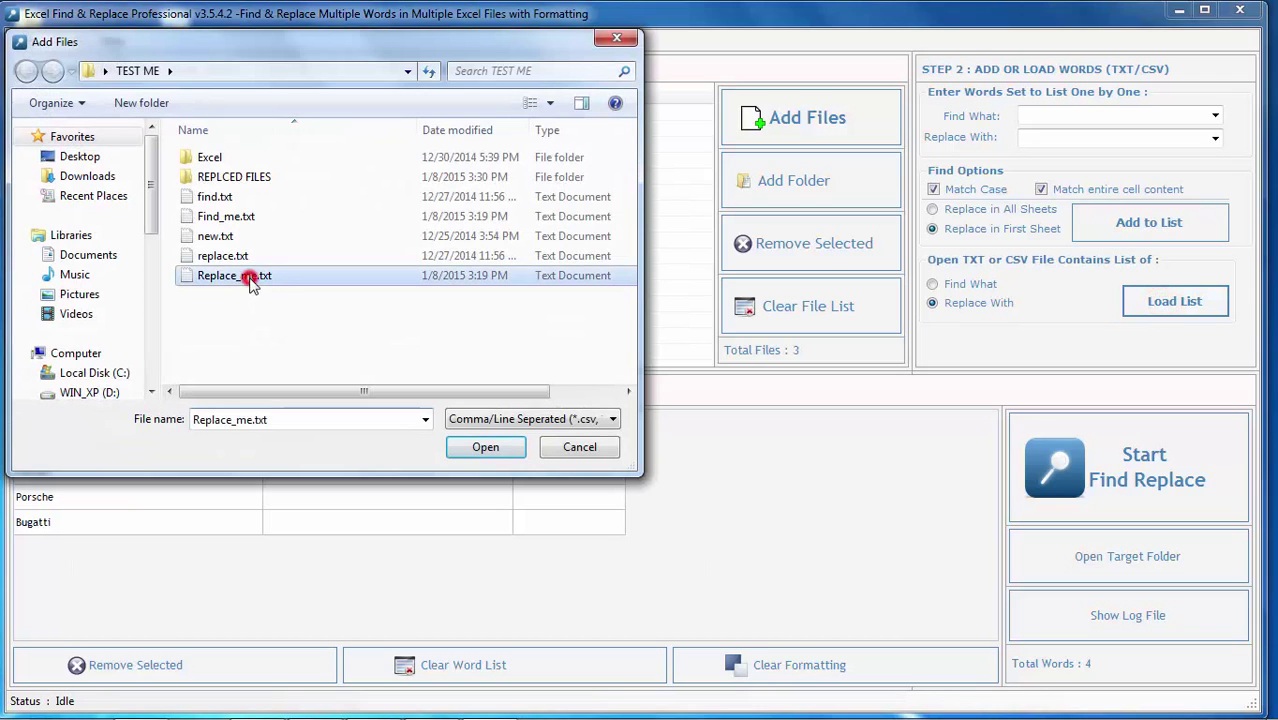
pyautogui.click(485, 450)
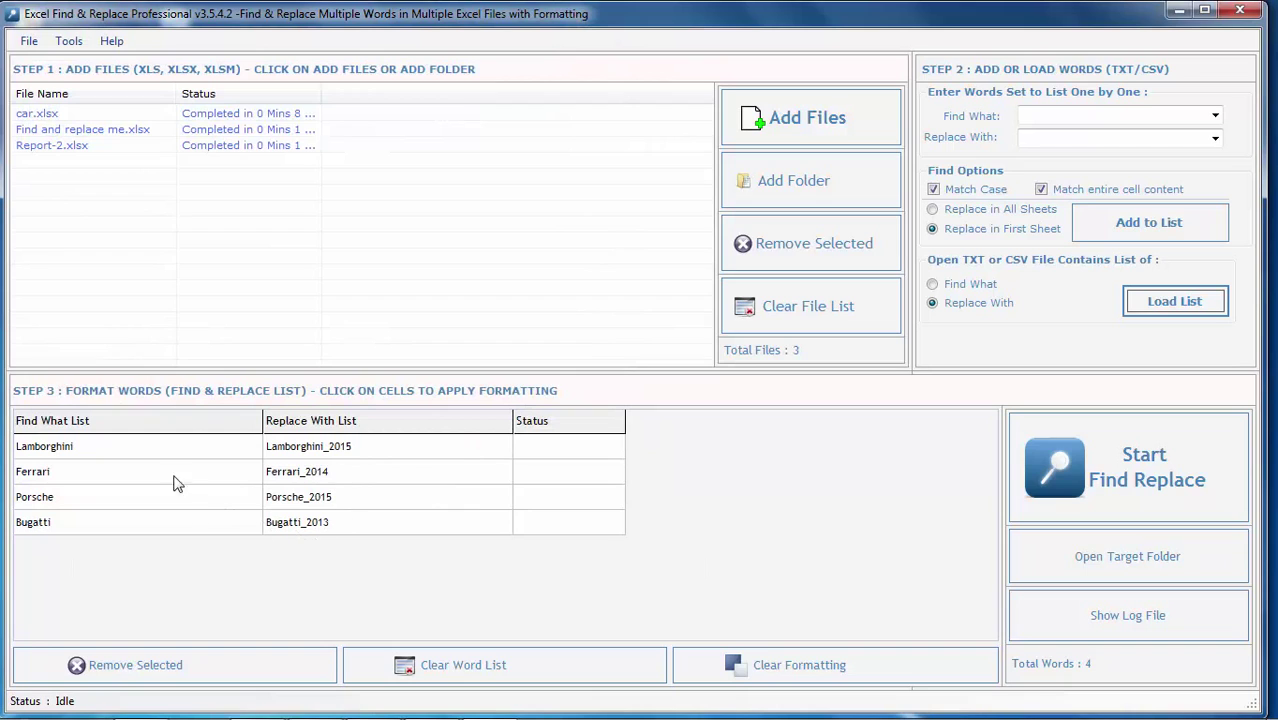
# Step: Format Lamborghini_2015 in red
pyautogui.click(442, 450)
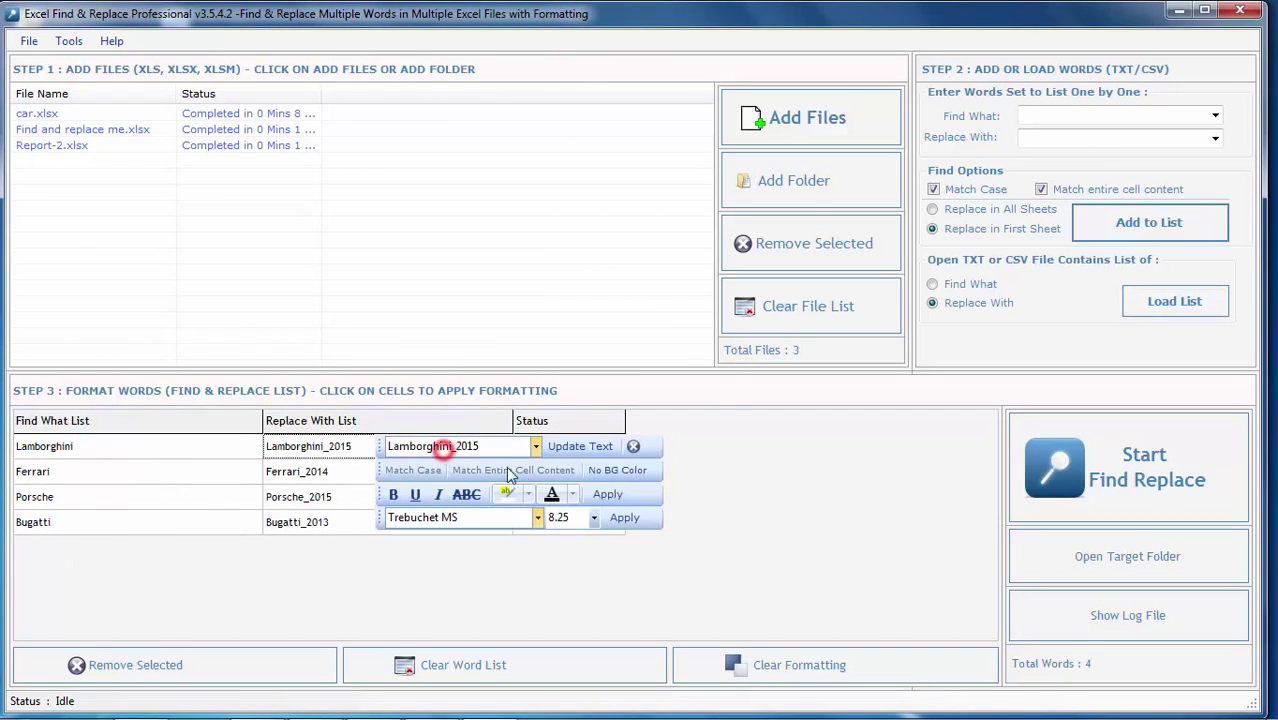
pyautogui.click(574, 496)
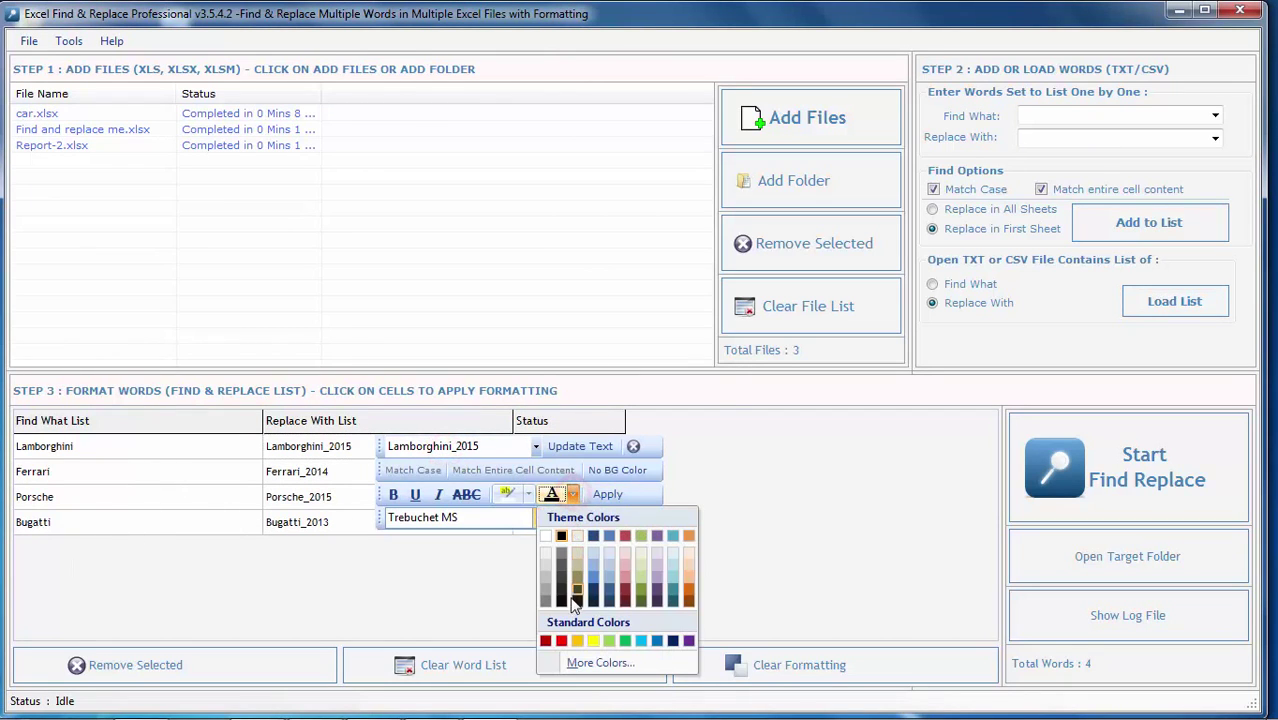
pyautogui.click(562, 642)
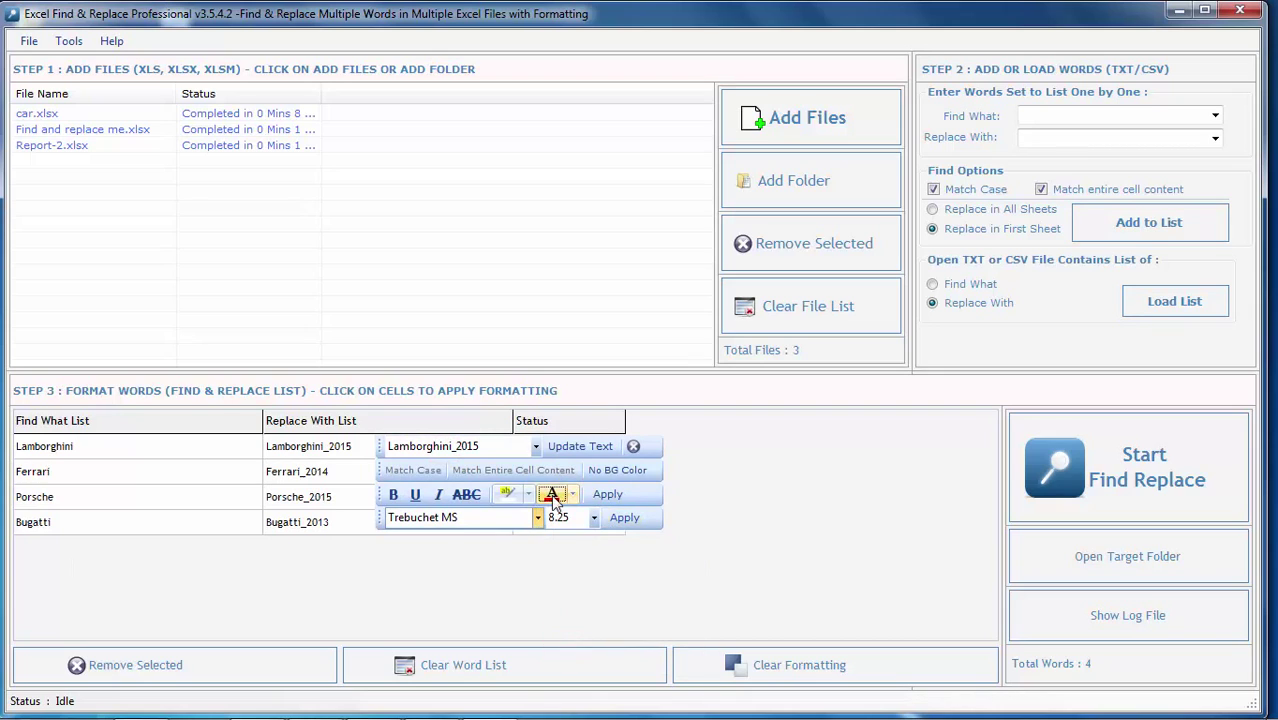
pyautogui.click(607, 495)
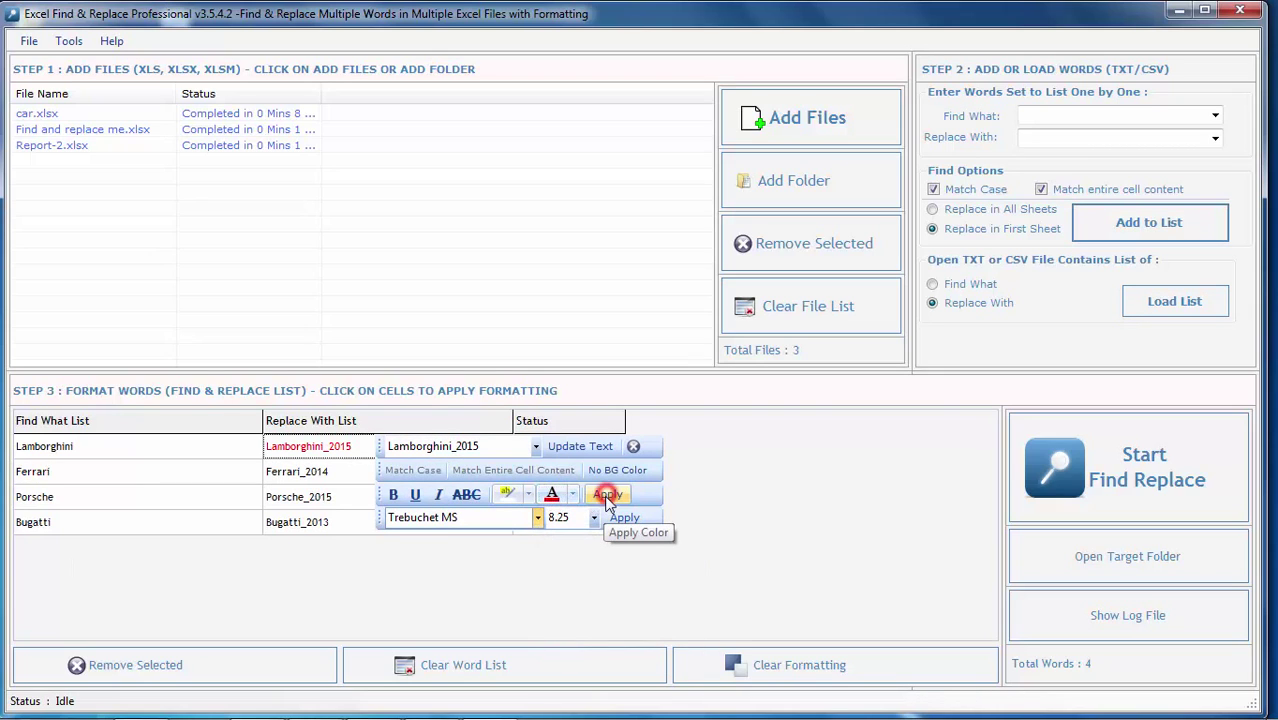
# Step: Format Ferrari_2014 in bold red
pyautogui.click(352, 474)
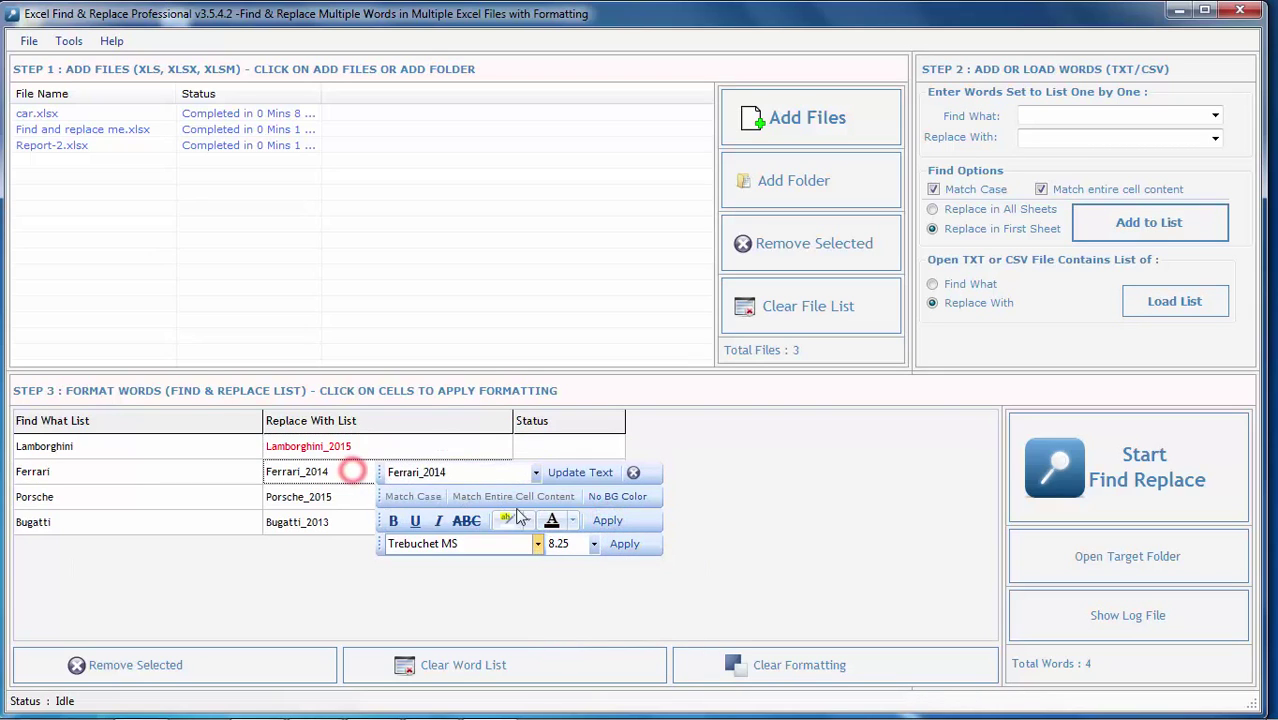
pyautogui.click(573, 520)
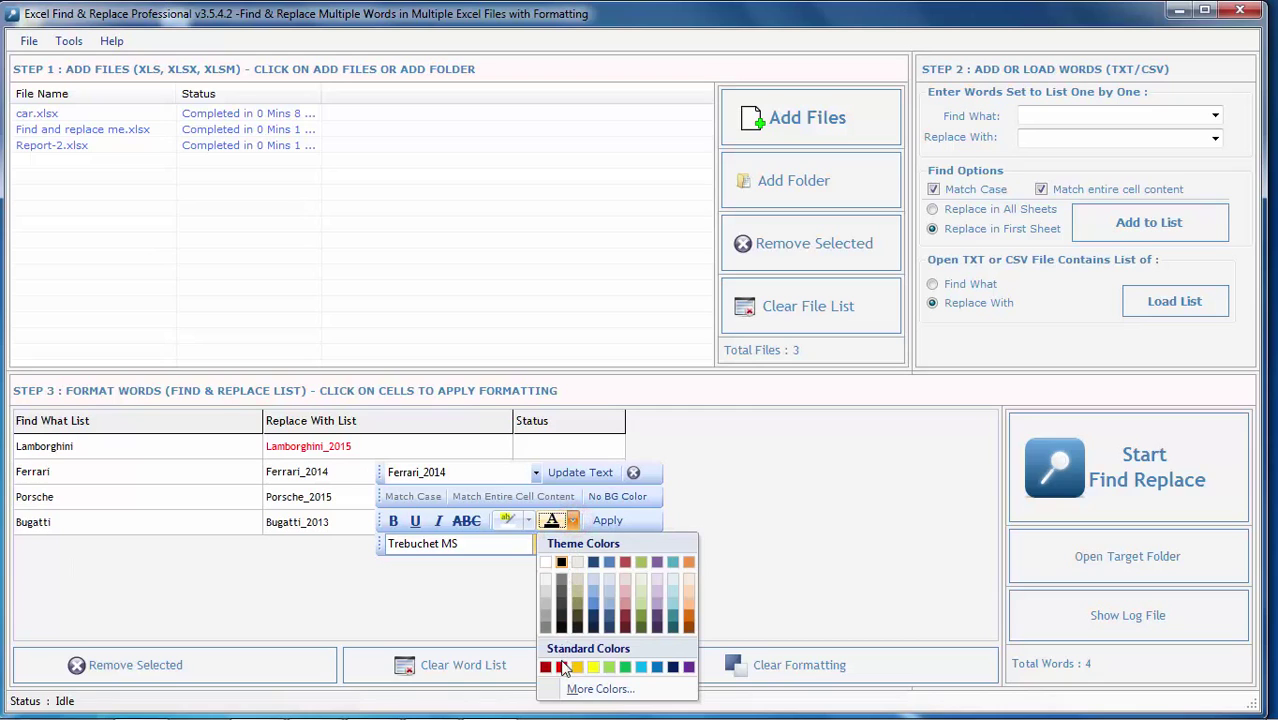
pyautogui.click(562, 667)
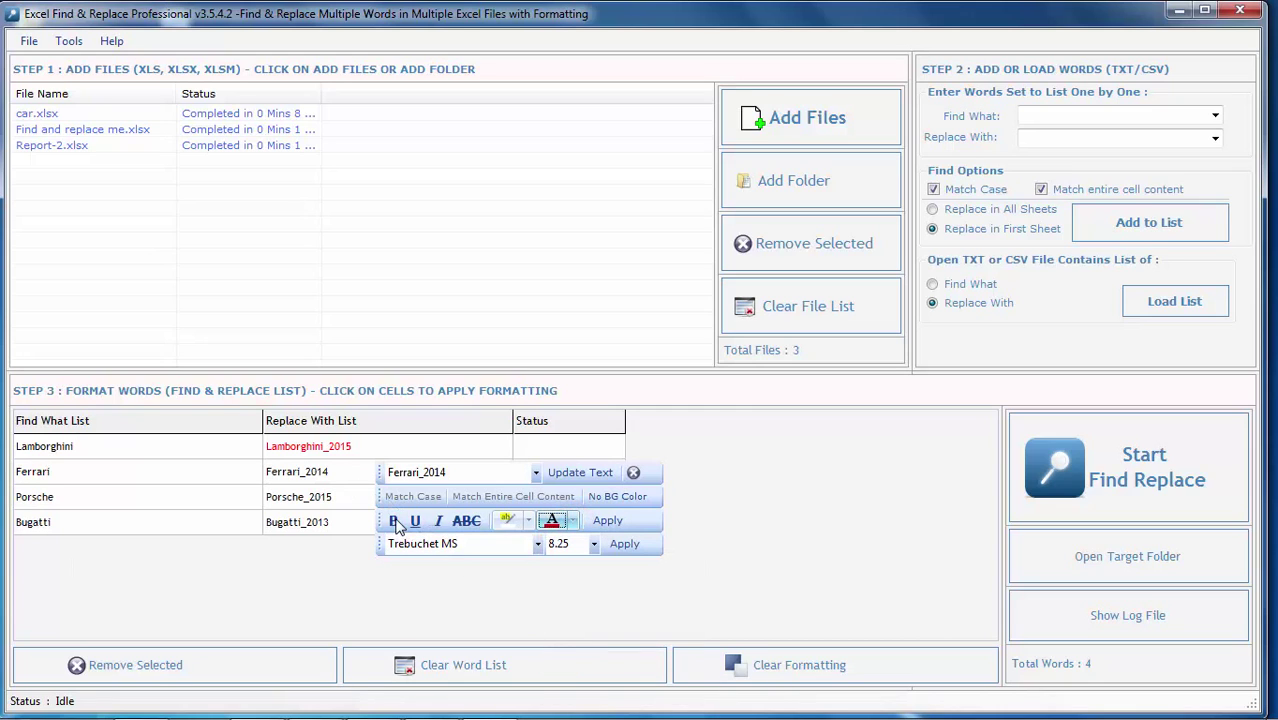
pyautogui.click(394, 521)
# Step: Format Porsche_2015 as underlined orange Tahoma at size 28
pyautogui.click(362, 497)
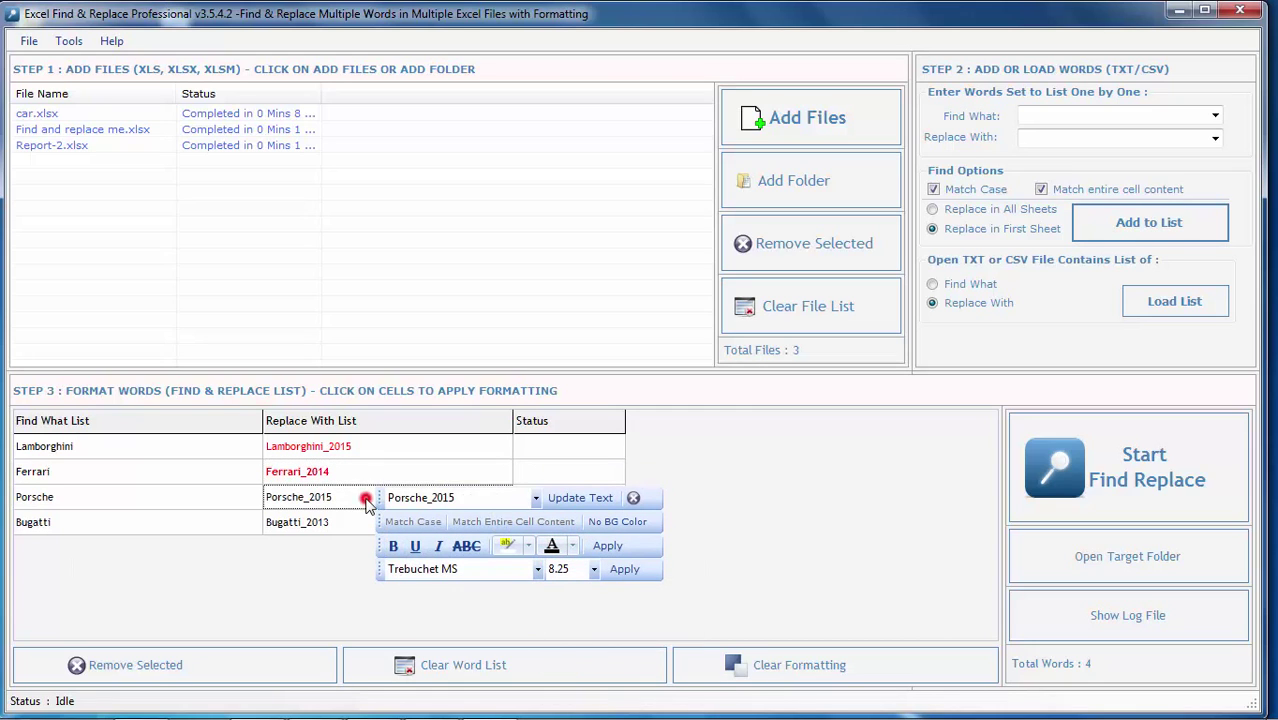
pyautogui.click(573, 546)
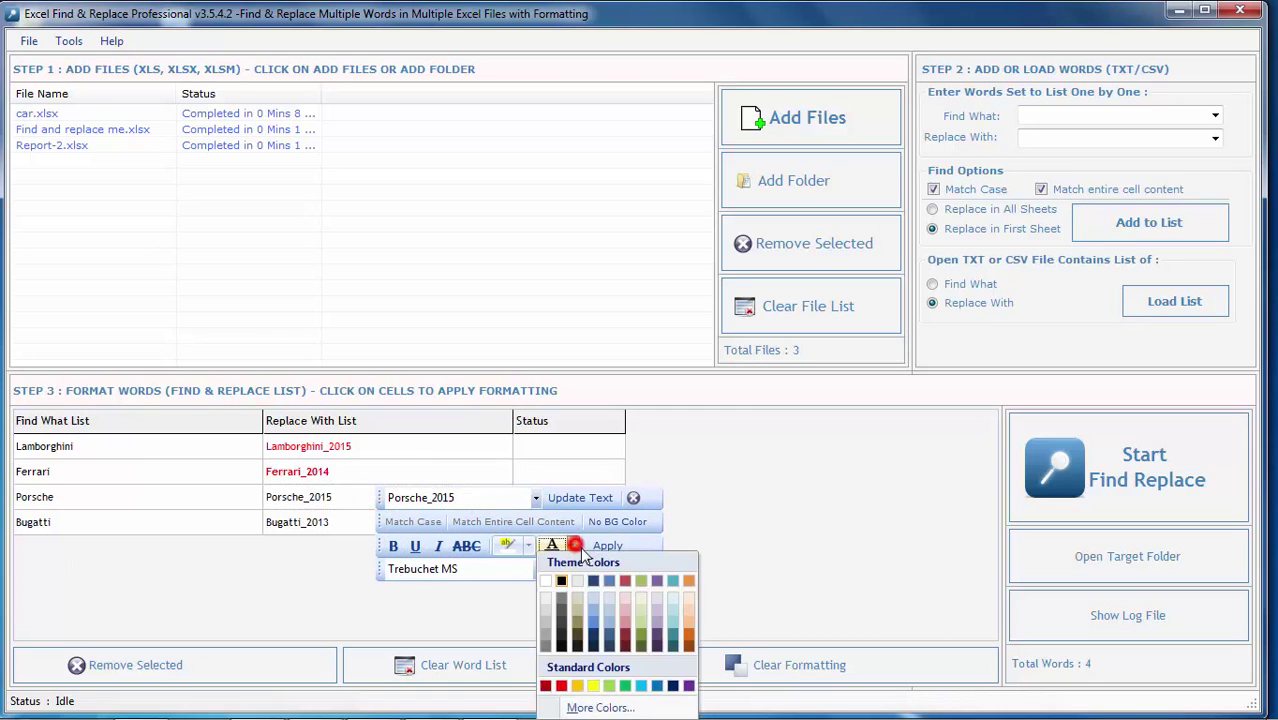
pyautogui.click(689, 617)
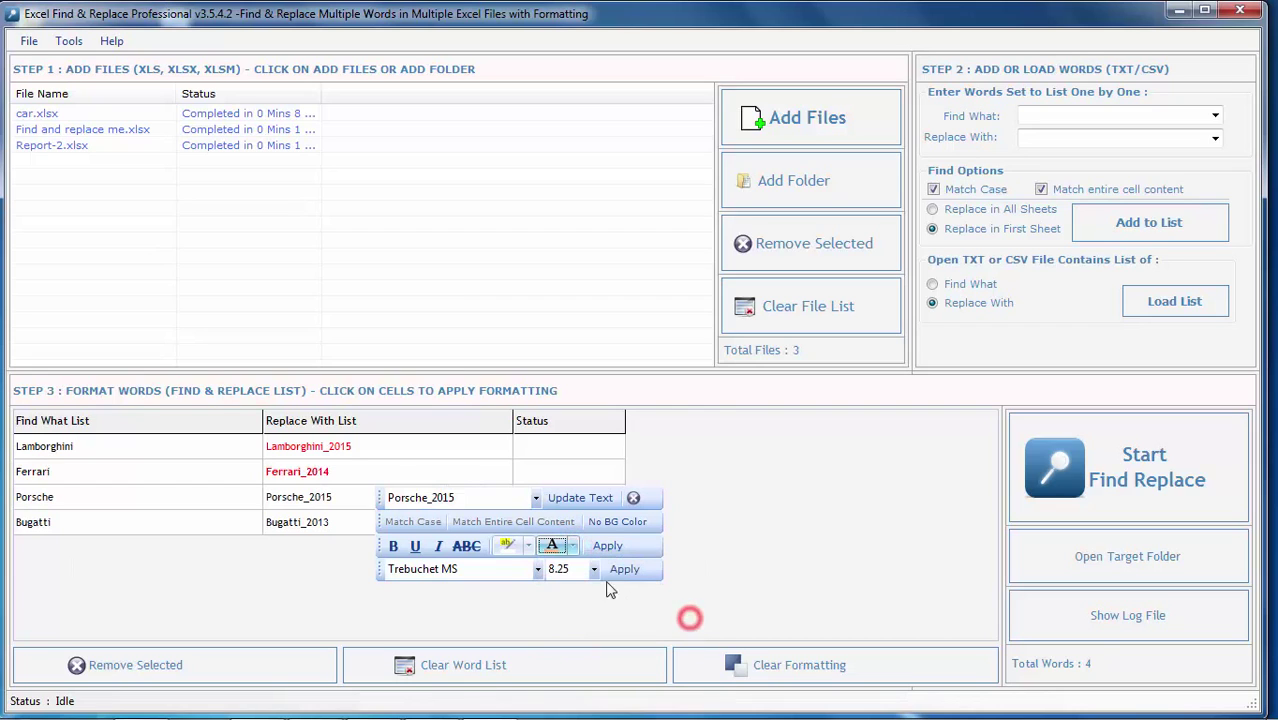
pyautogui.click(417, 549)
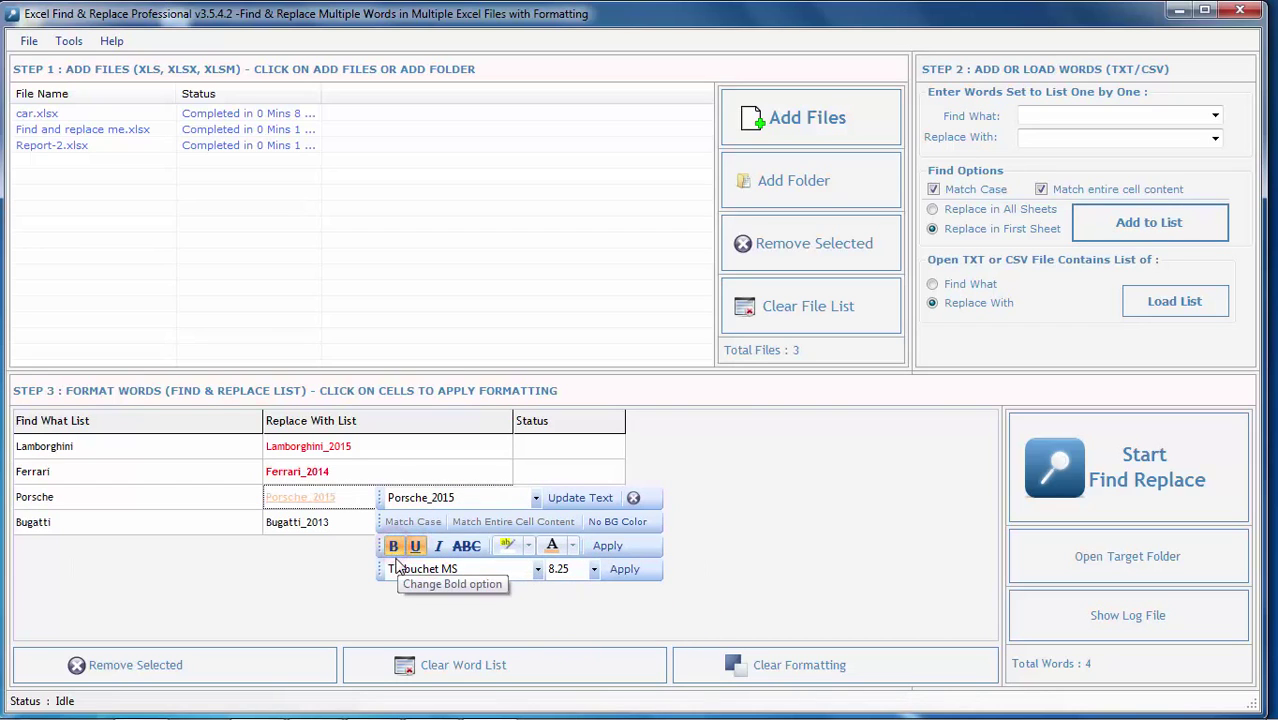
pyautogui.click(536, 571)
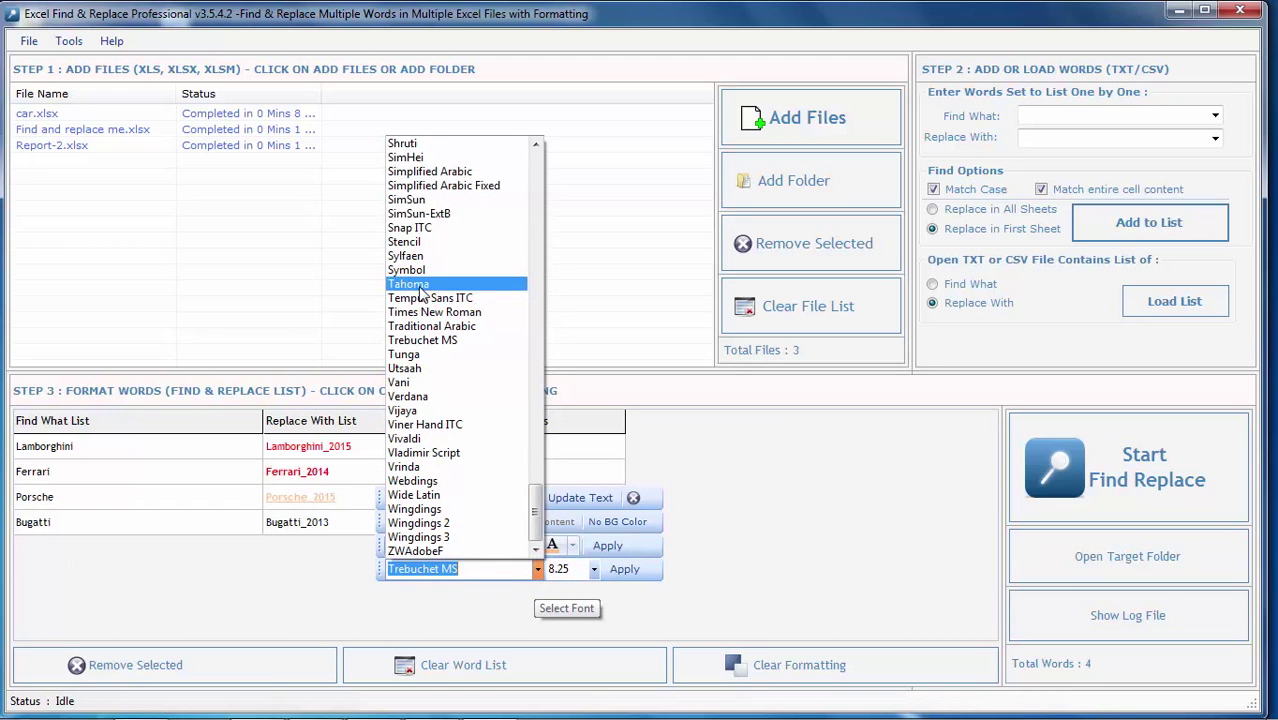
pyautogui.click(420, 285)
pyautogui.click(594, 570)
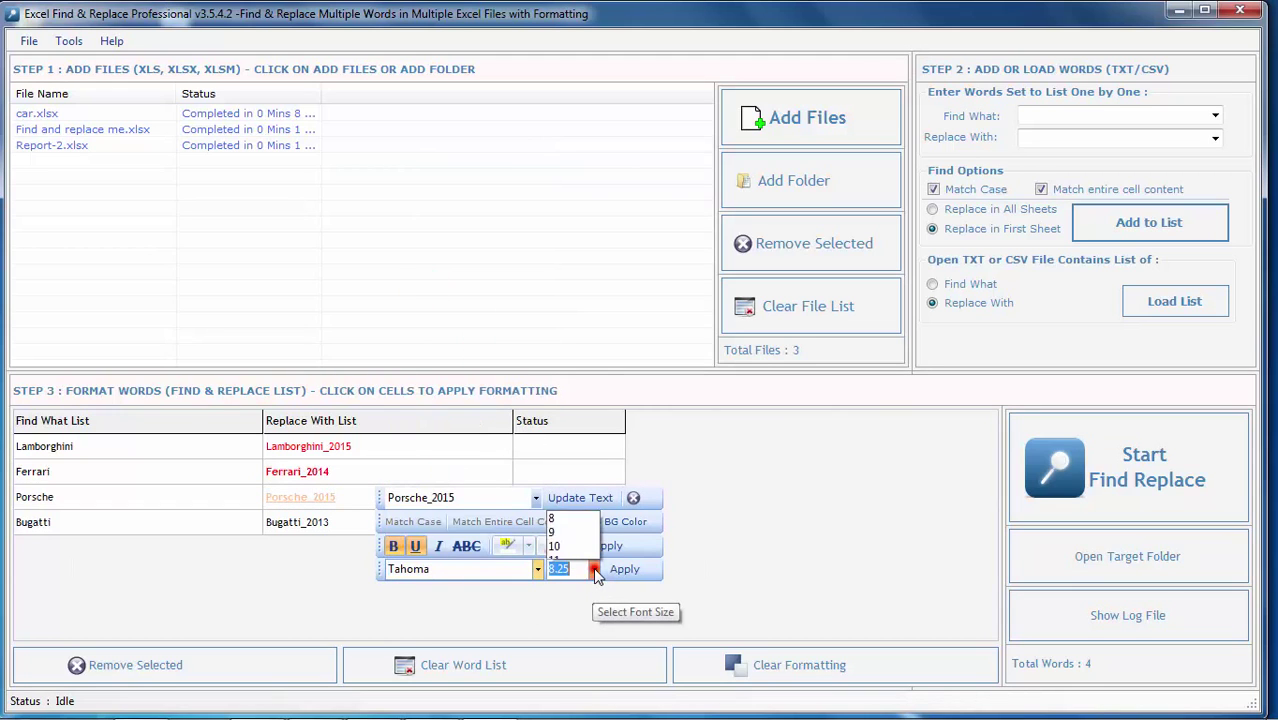
pyautogui.click(556, 537)
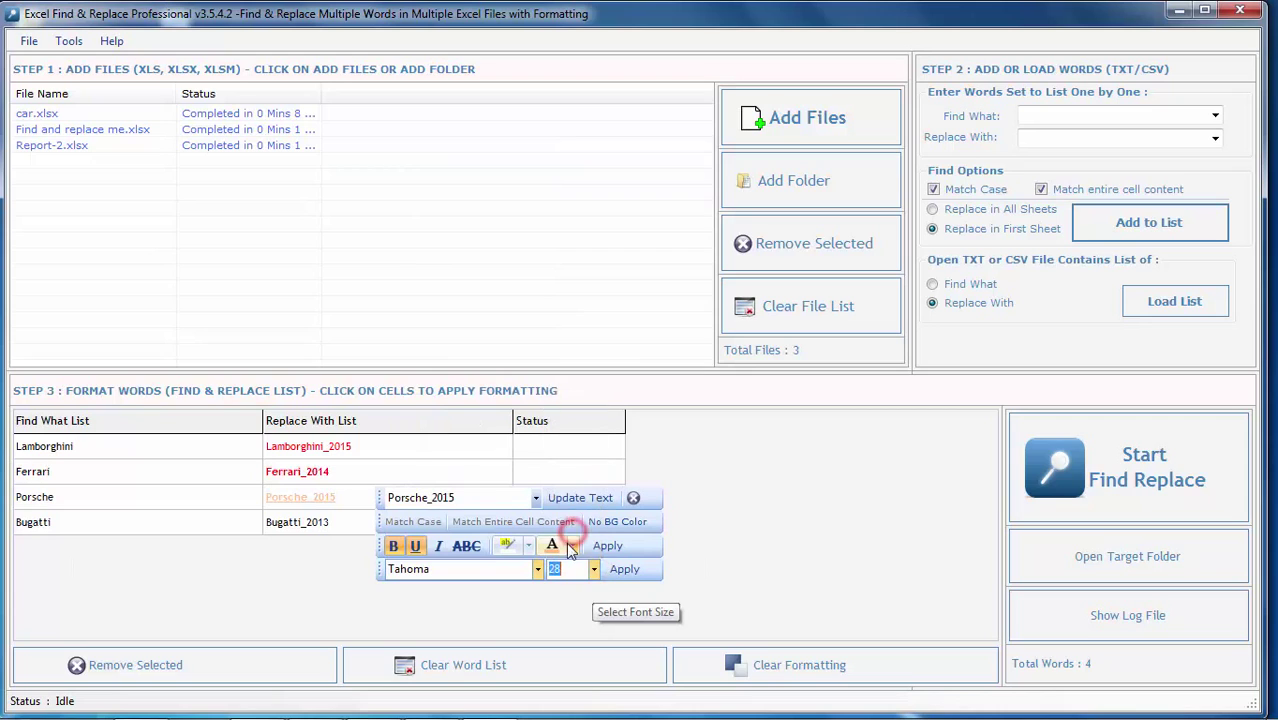
pyautogui.click(622, 569)
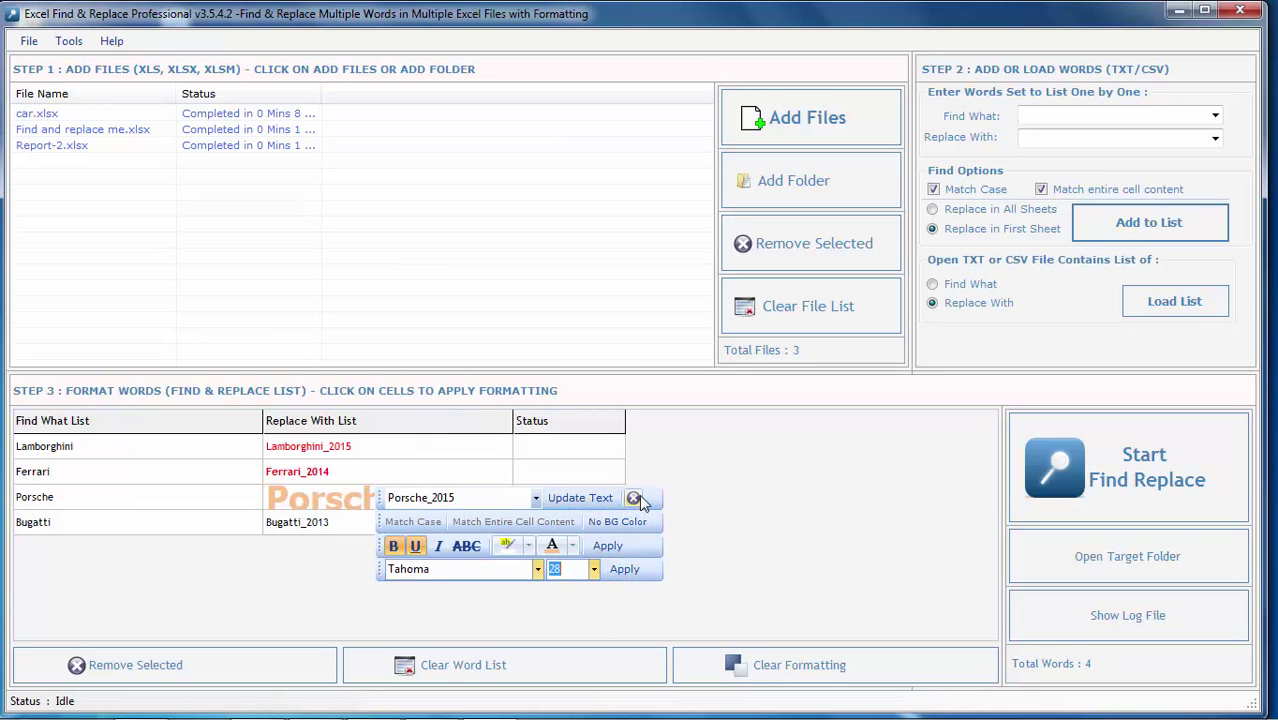
pyautogui.click(633, 498)
# Step: Format Bugatti_2013 in bold yellow at size 20
pyautogui.click(383, 525)
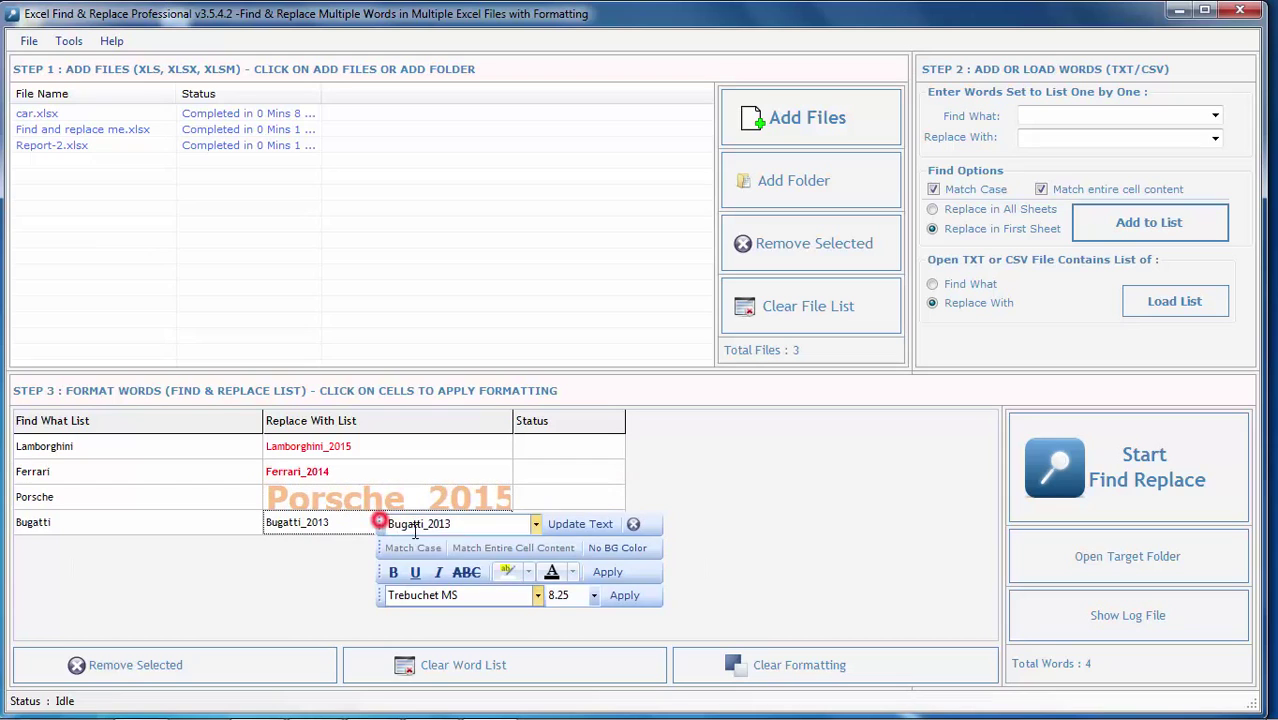
pyautogui.click(571, 572)
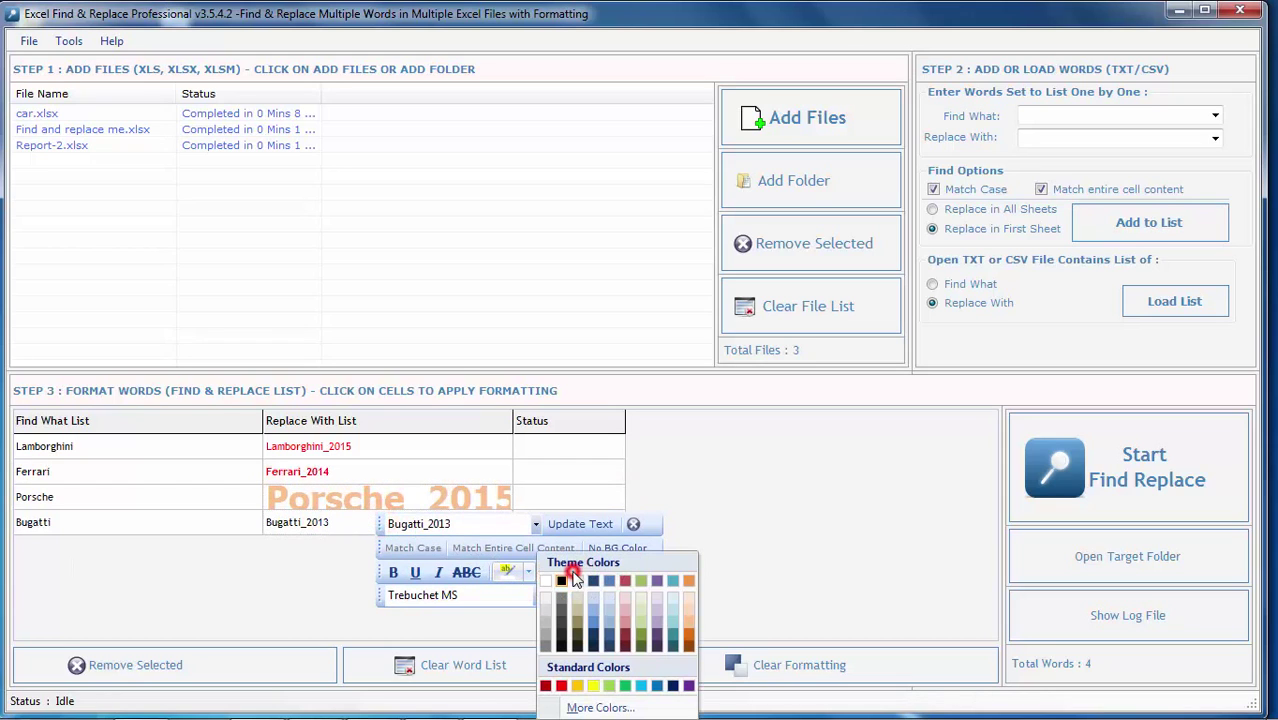
pyautogui.click(593, 686)
pyautogui.click(393, 572)
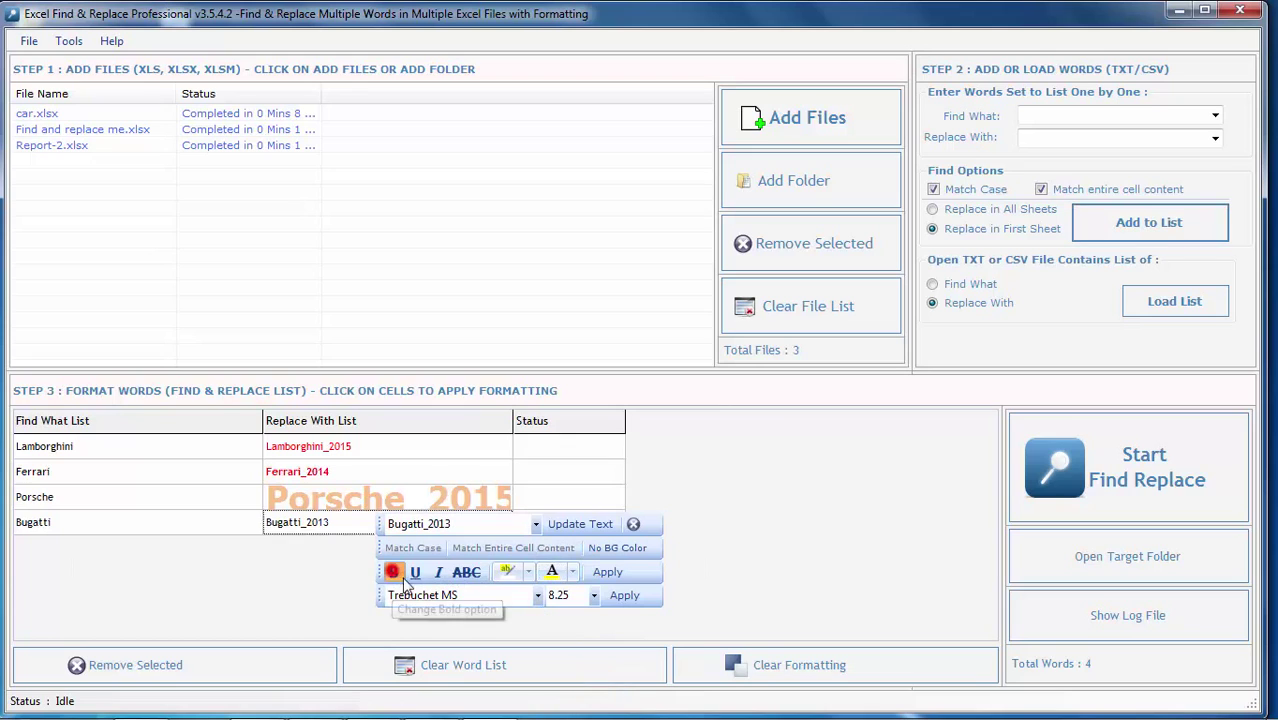
pyautogui.click(593, 595)
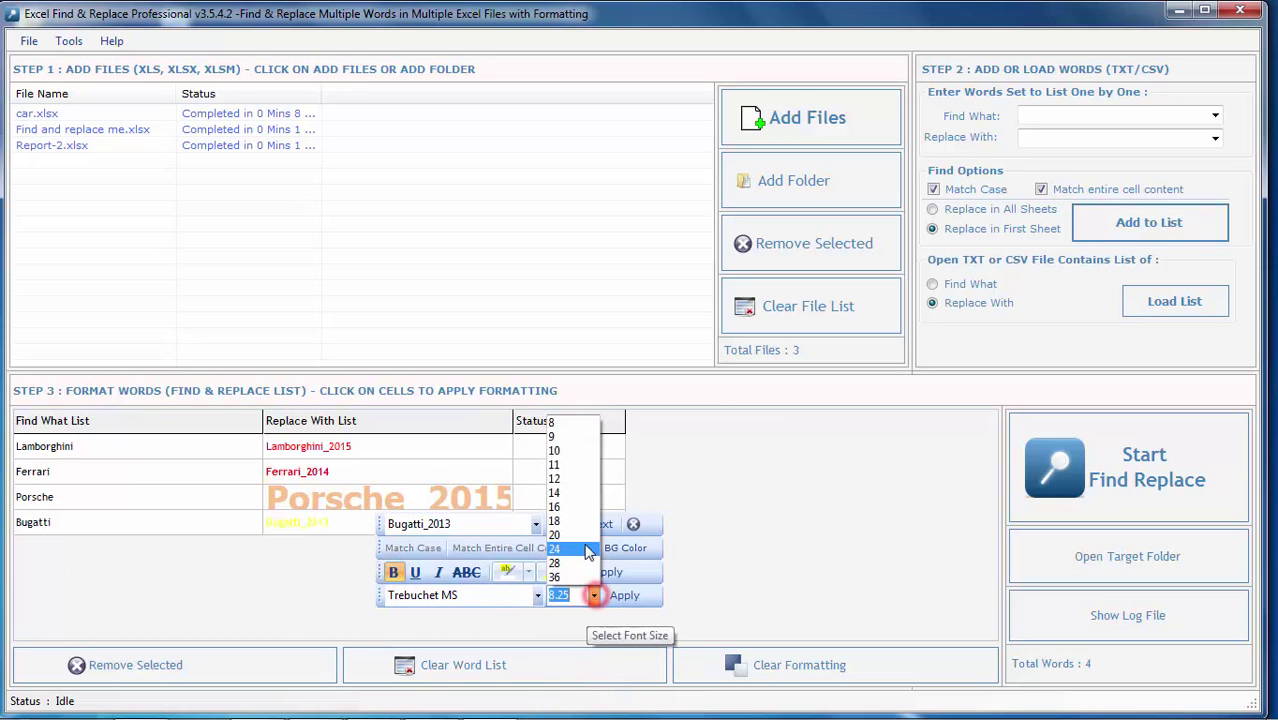
pyautogui.click(556, 536)
pyautogui.click(612, 592)
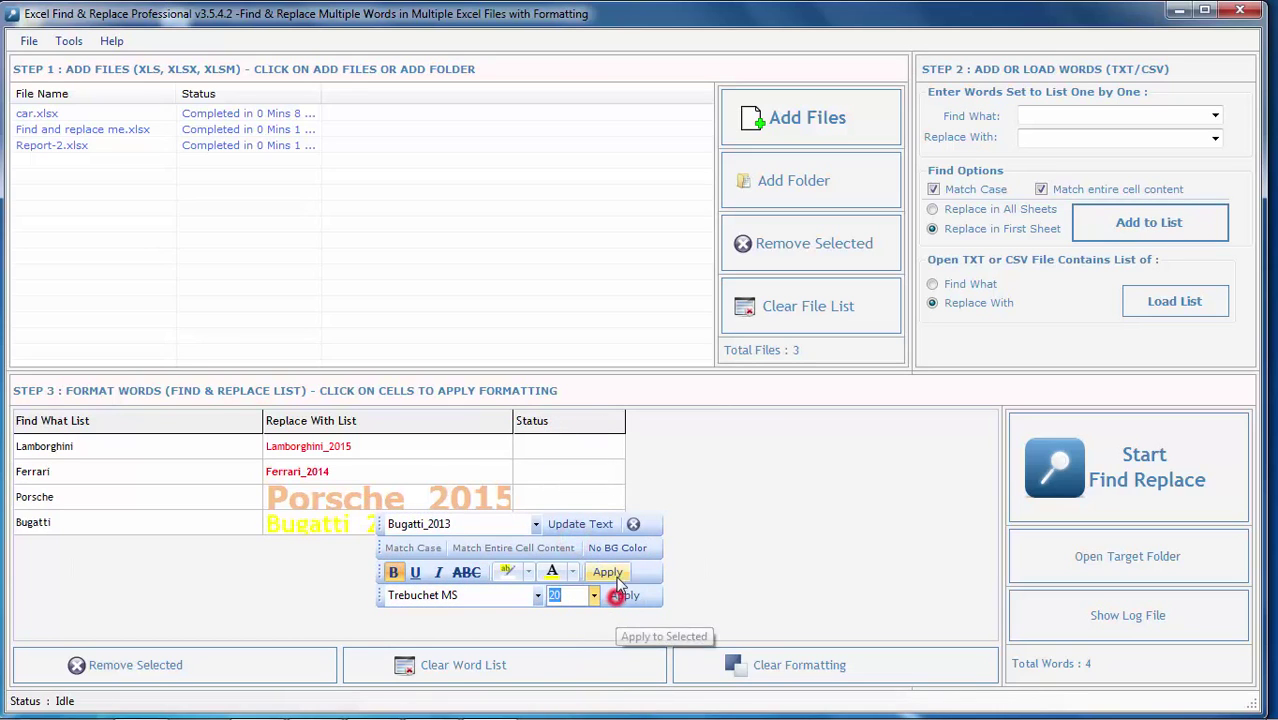
pyautogui.click(633, 524)
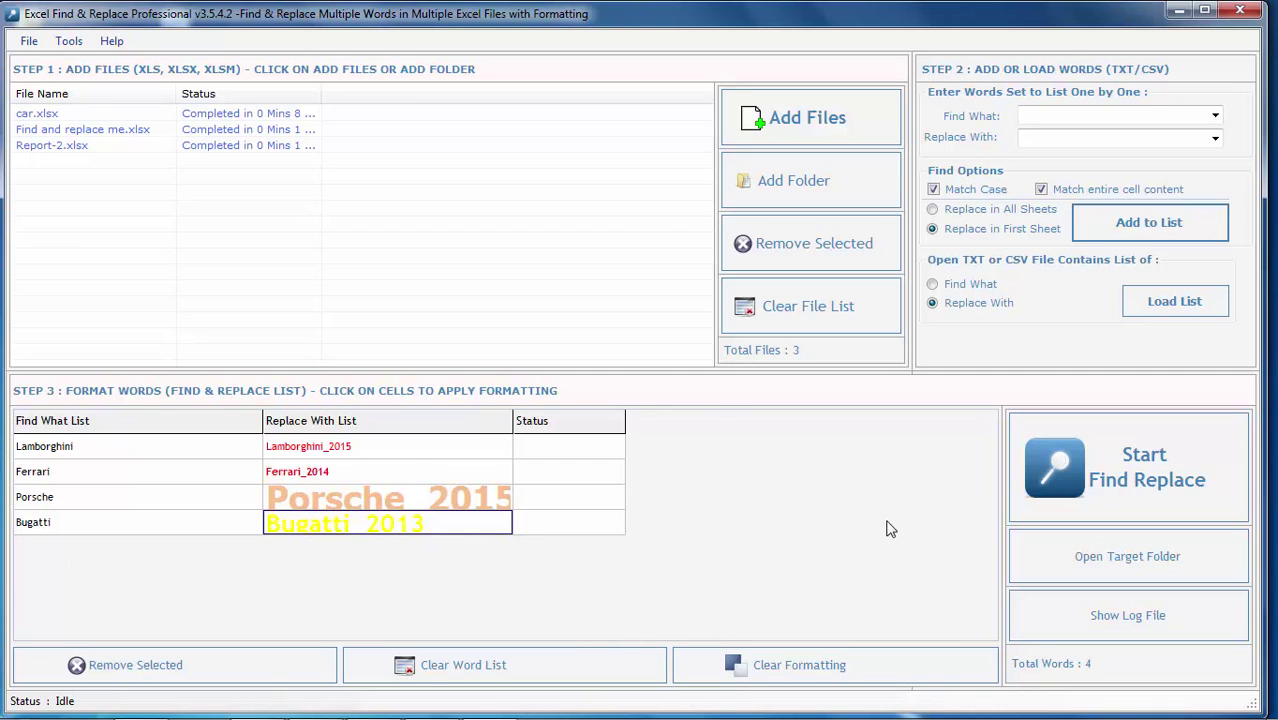
pyautogui.click(1147, 511)
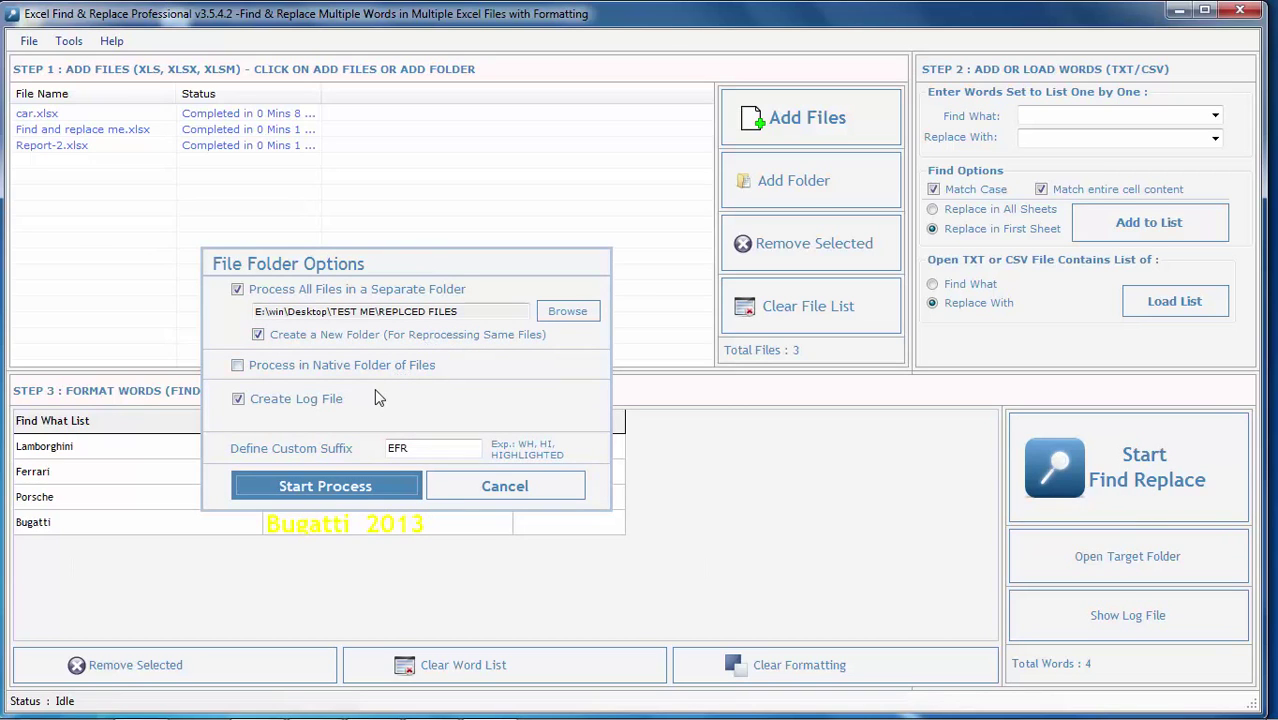
# Step: Process all three workbooks into a separate output folder
pyautogui.click(366, 486)
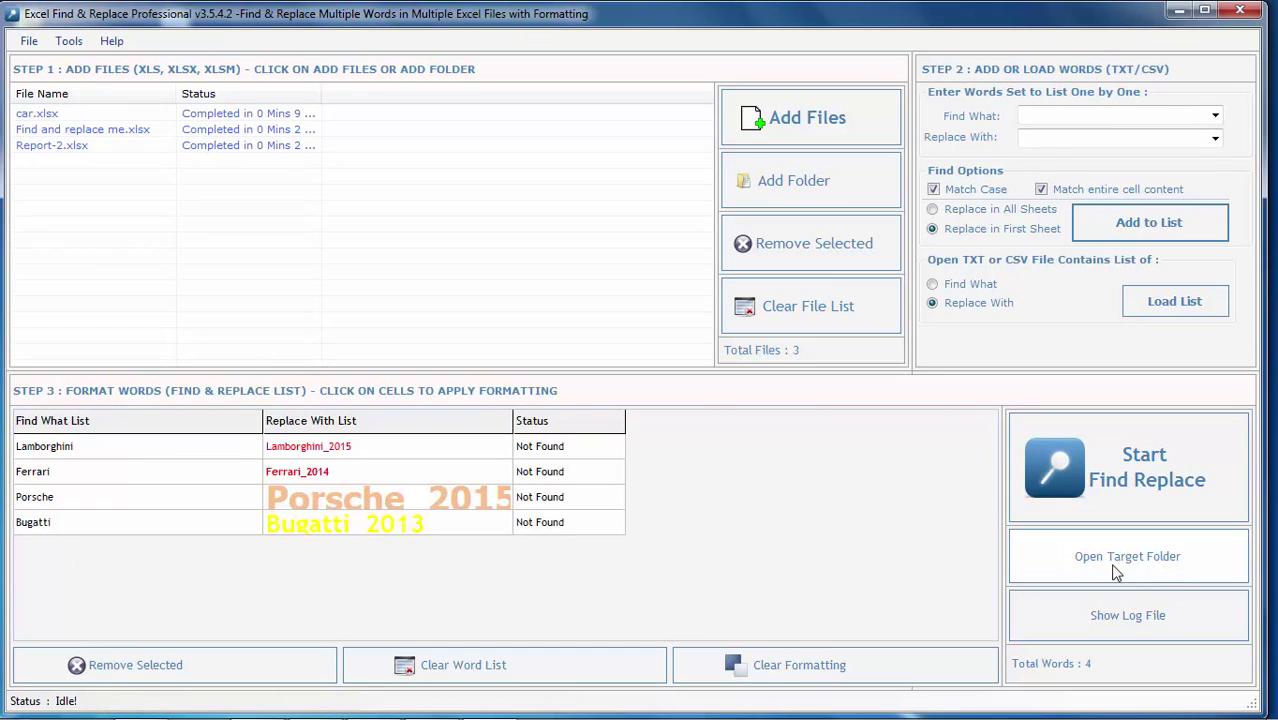
pyautogui.click(1122, 628)
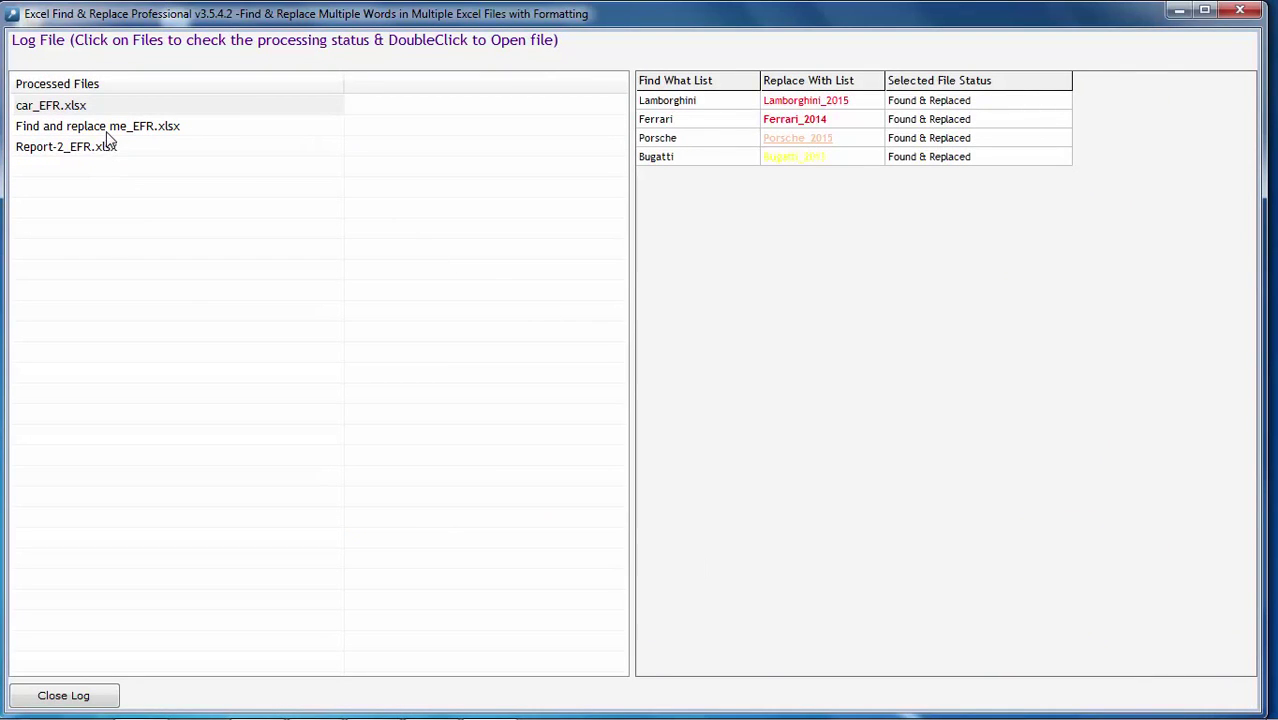
pyautogui.click(106, 133)
pyautogui.click(110, 148)
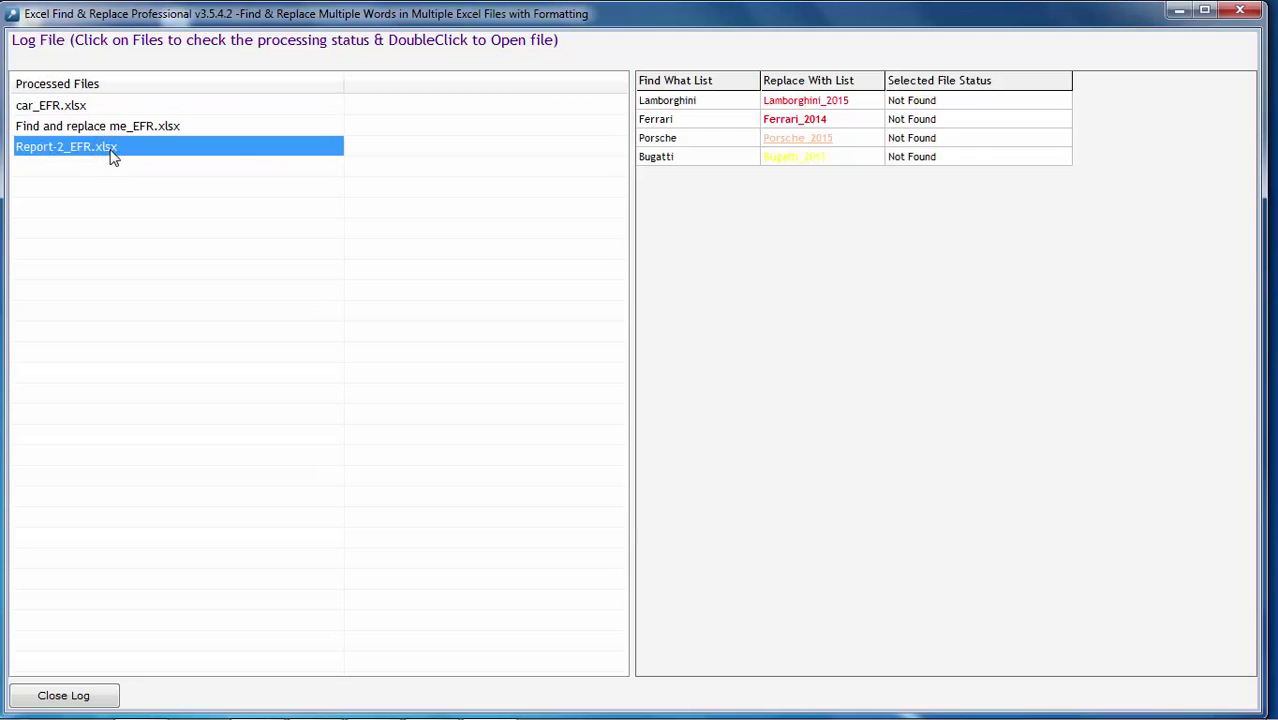
pyautogui.click(129, 130)
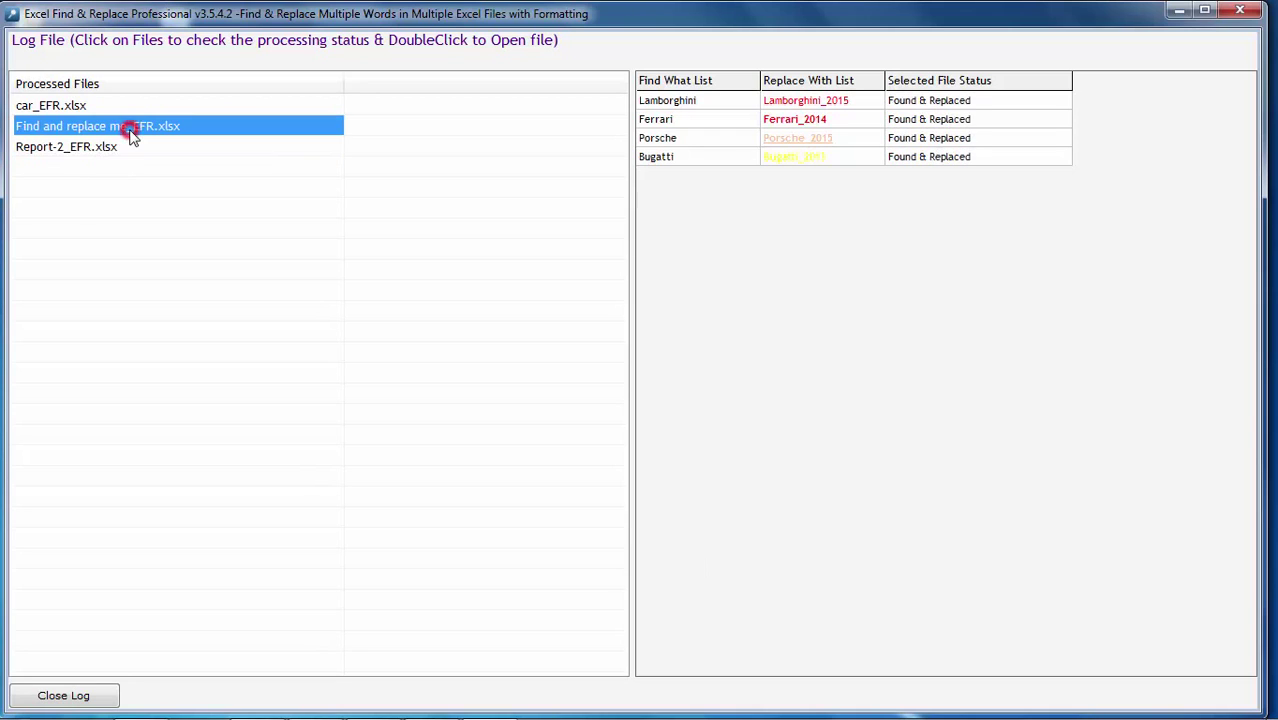
pyautogui.click(113, 108)
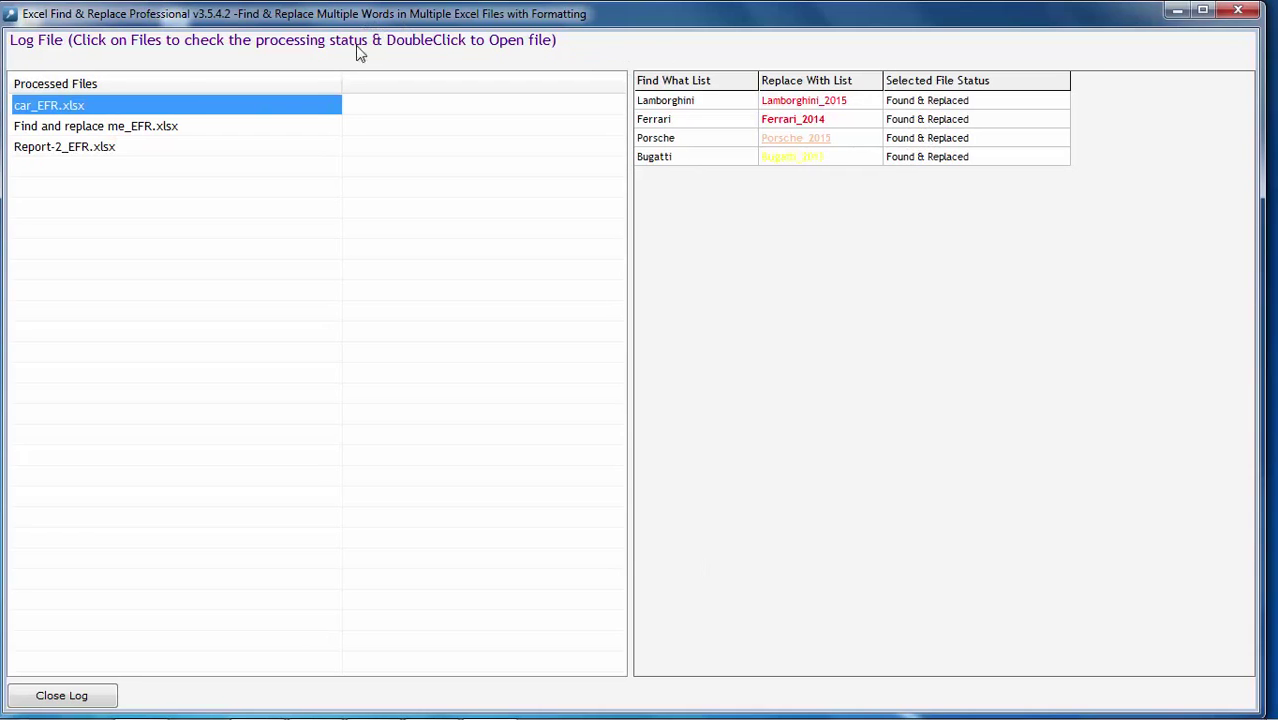
pyautogui.click(79, 704)
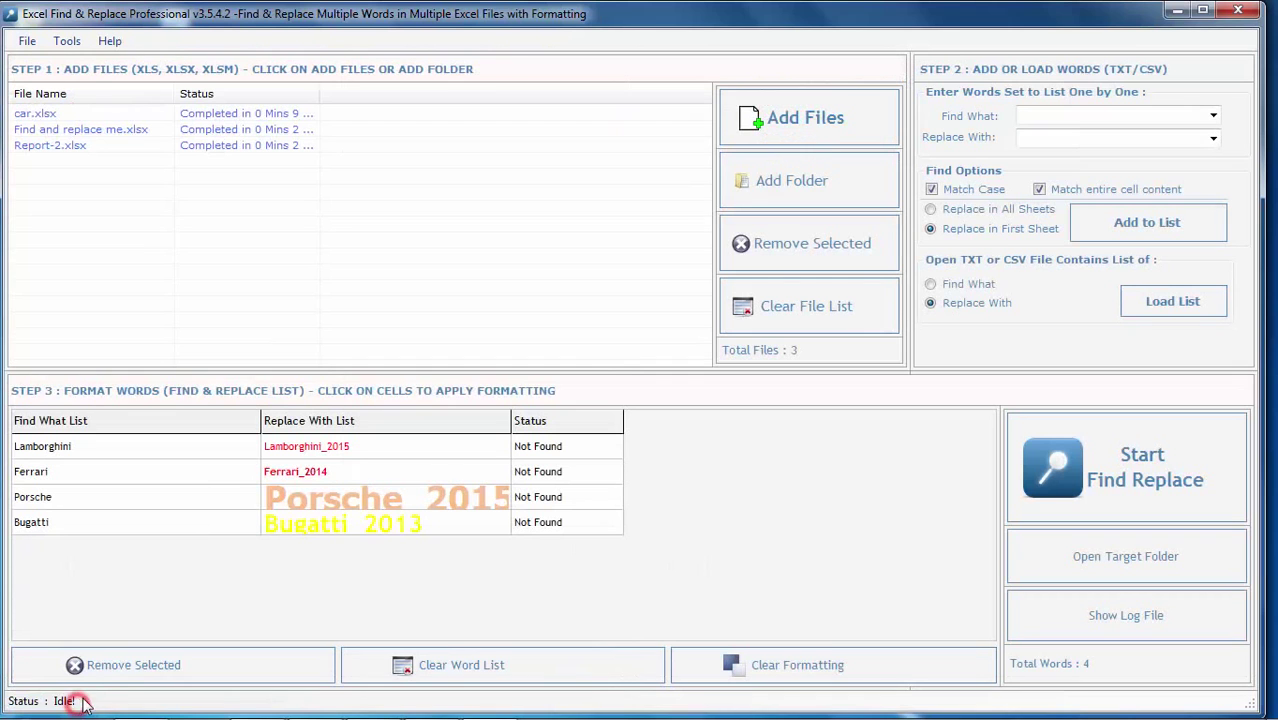
pyautogui.click(1108, 574)
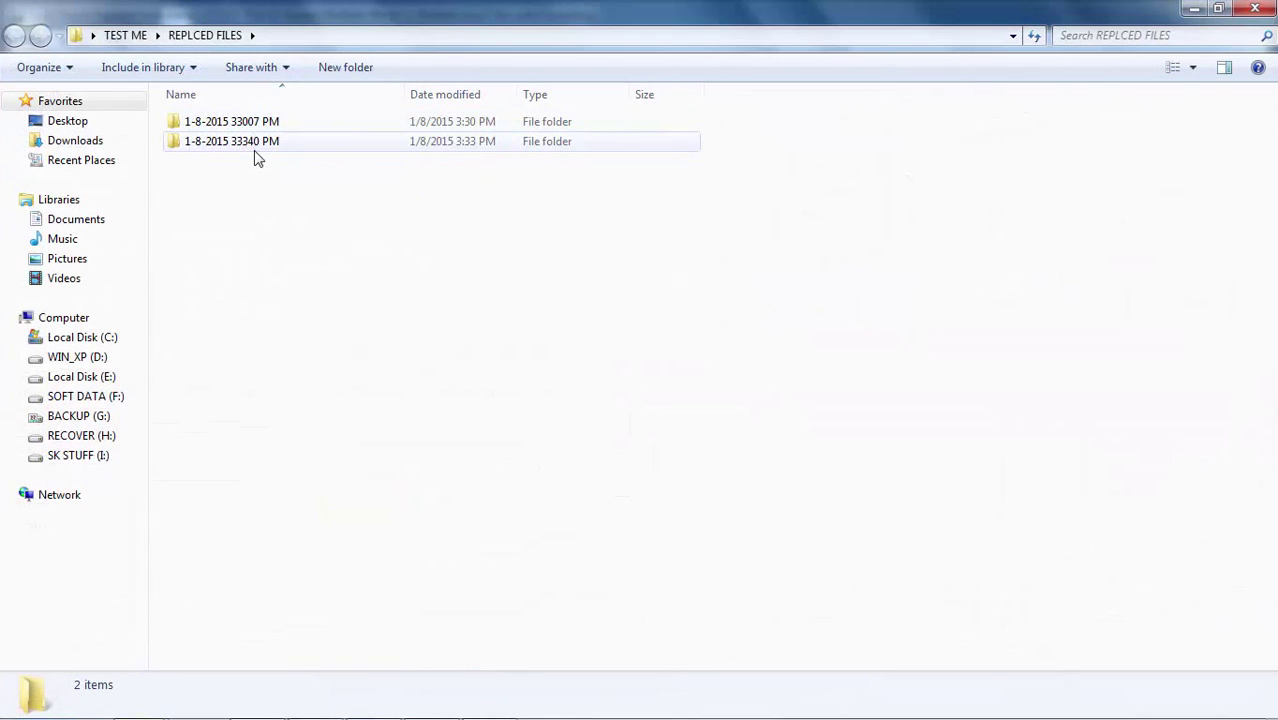
pyautogui.doubleClick(258, 150)
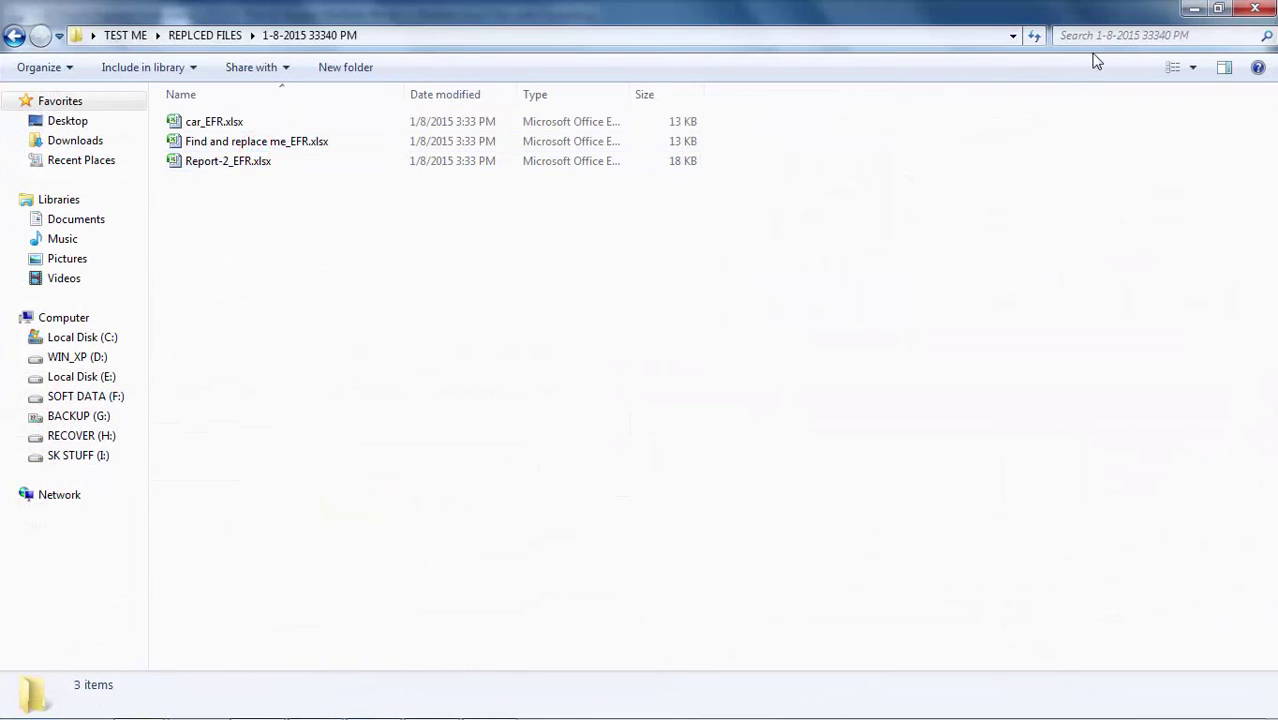
pyautogui.click(226, 121)
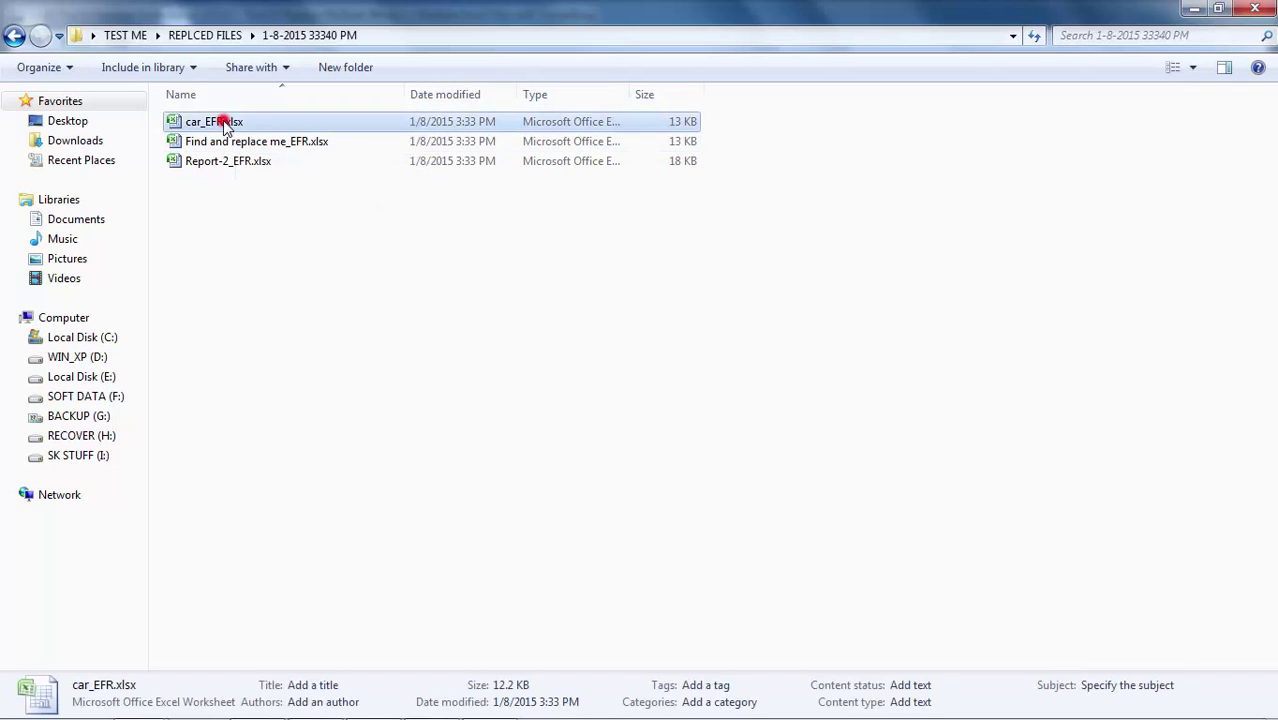
pyautogui.doubleClick(226, 121)
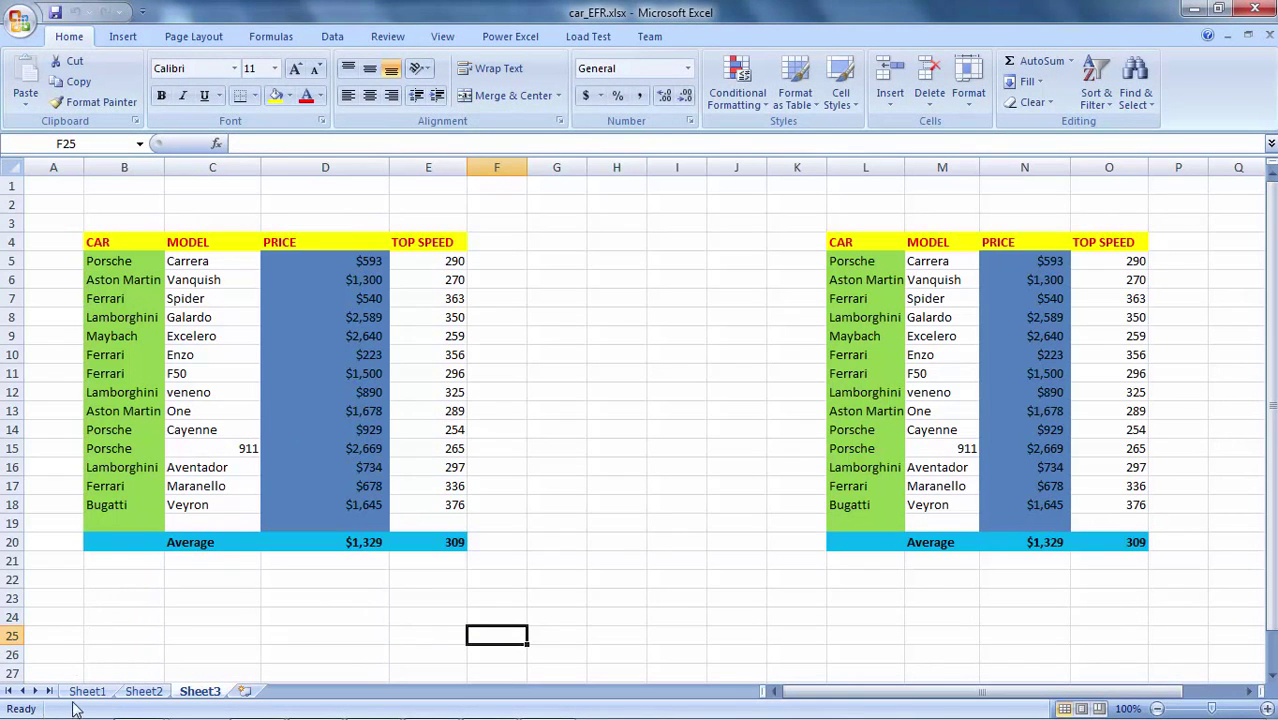
# Step: Check the car table on Sheet1 and close the output folder window
pyautogui.click(82, 693)
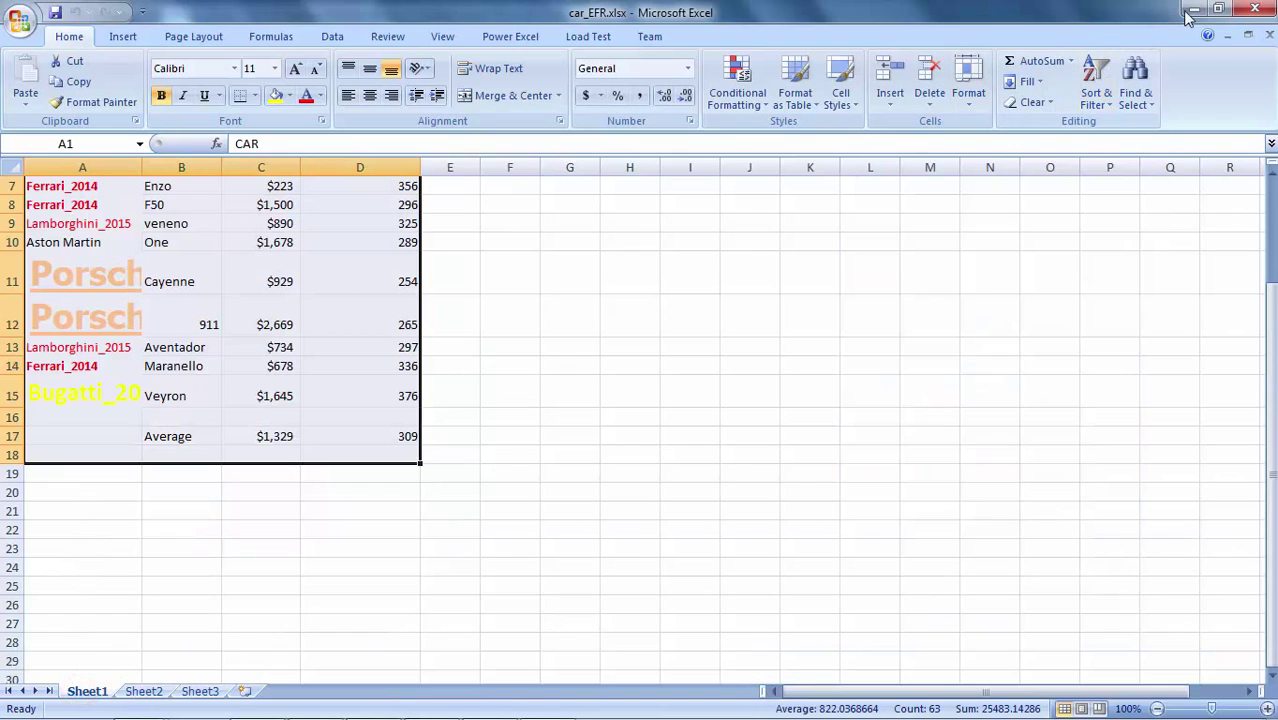
pyautogui.click(1220, 10)
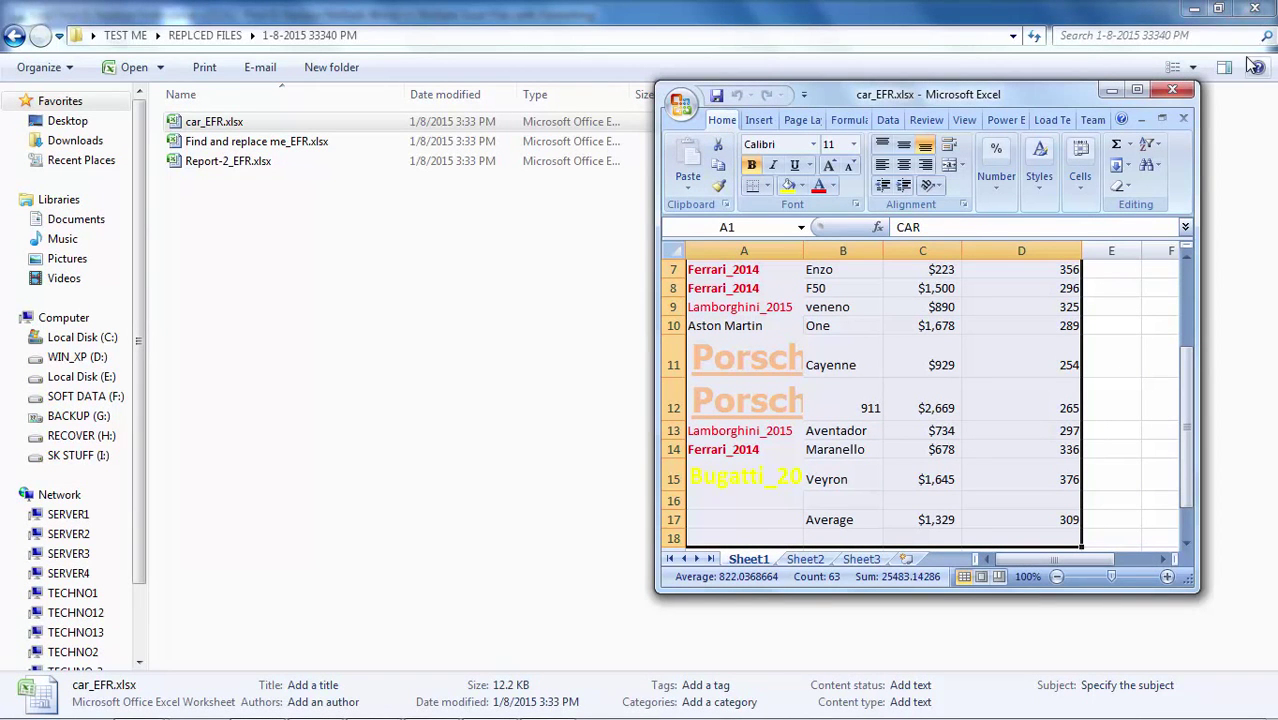
pyautogui.click(1258, 12)
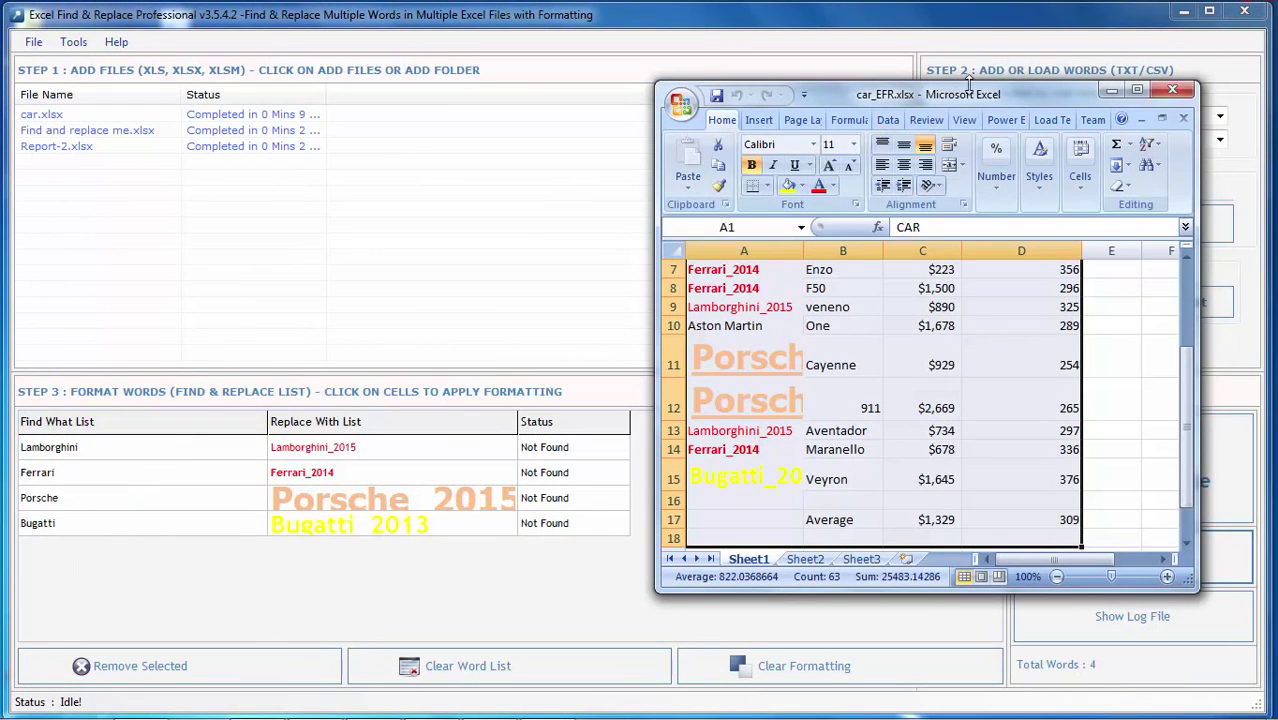
pyautogui.moveTo(1002, 97); pyautogui.dragTo(700, 103)
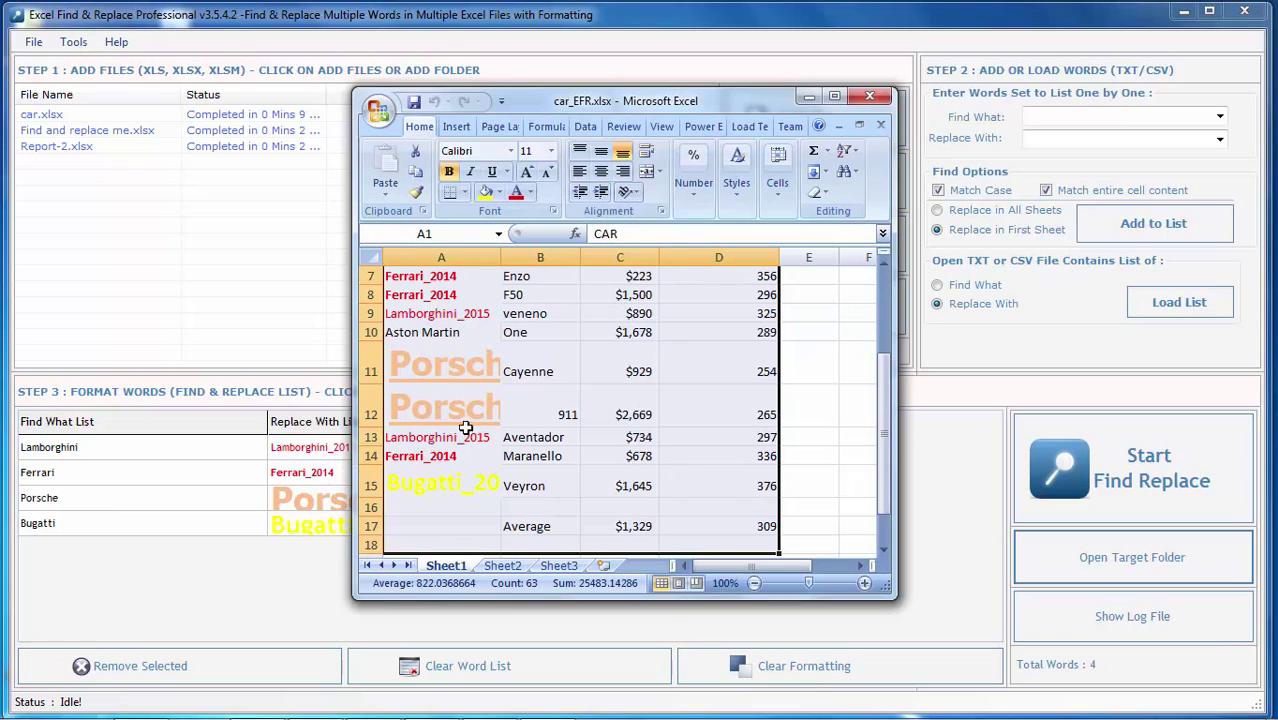
pyautogui.moveTo(713, 99); pyautogui.dragTo(902, 113)
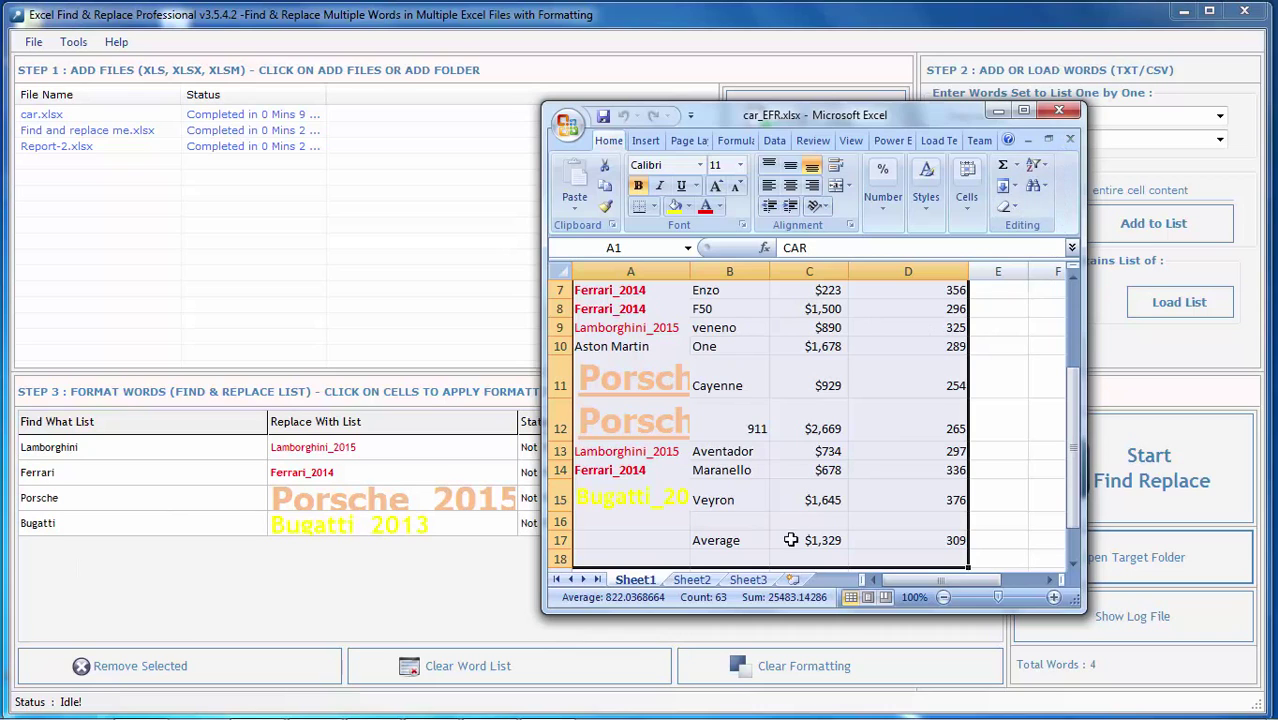
# Step: Review Sheet2's original names, then close car_EFR.xlsx
pyautogui.click(686, 582)
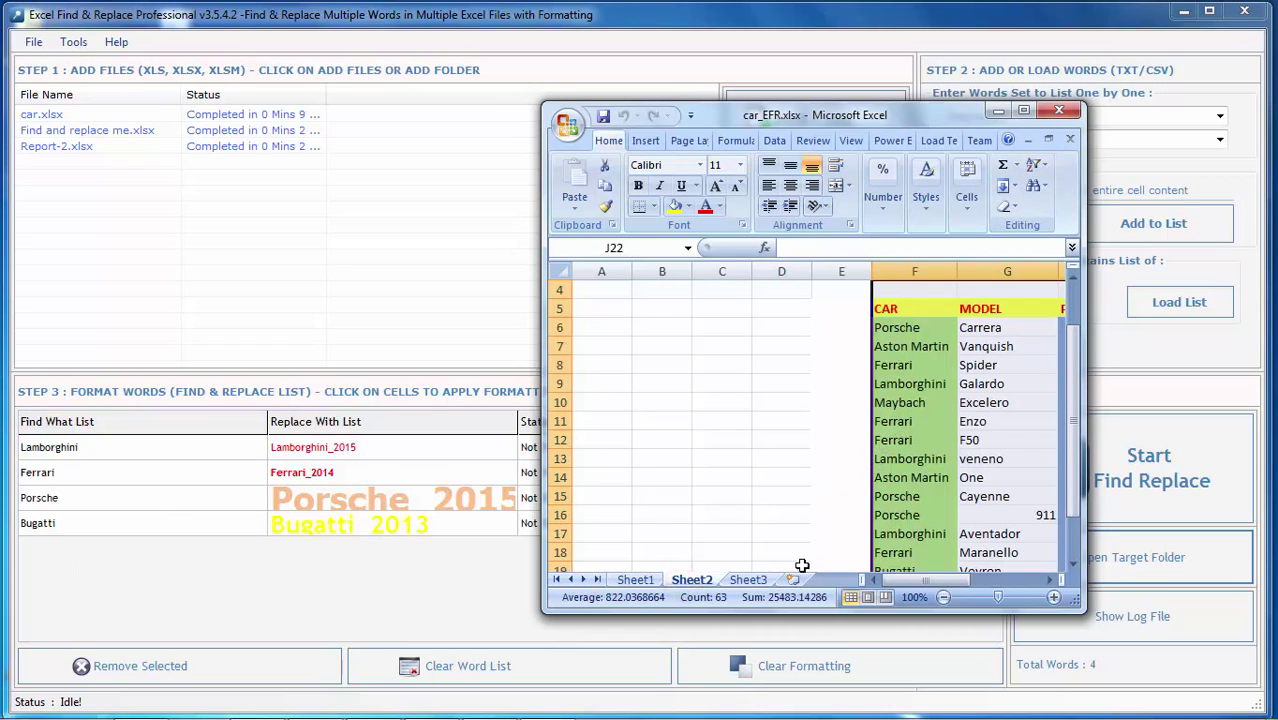
pyautogui.moveTo(922, 582); pyautogui.dragTo(938, 588)
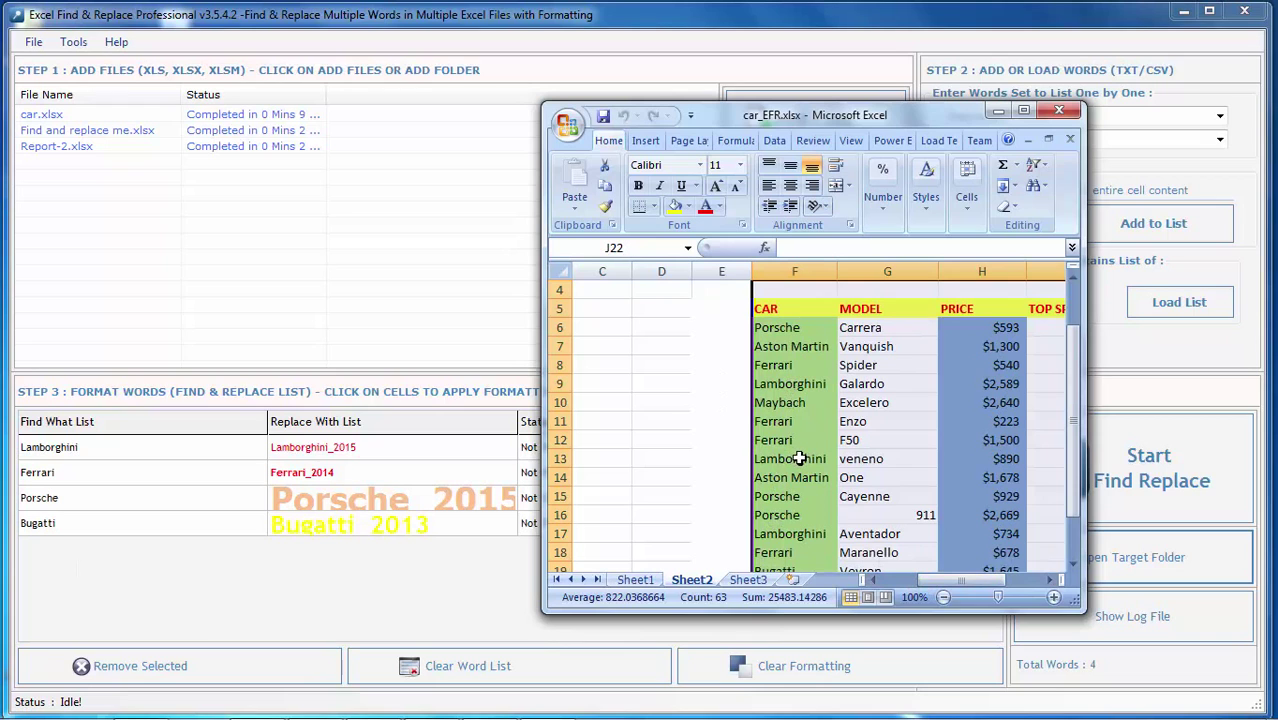
pyautogui.scroll(-1, 846, 420)
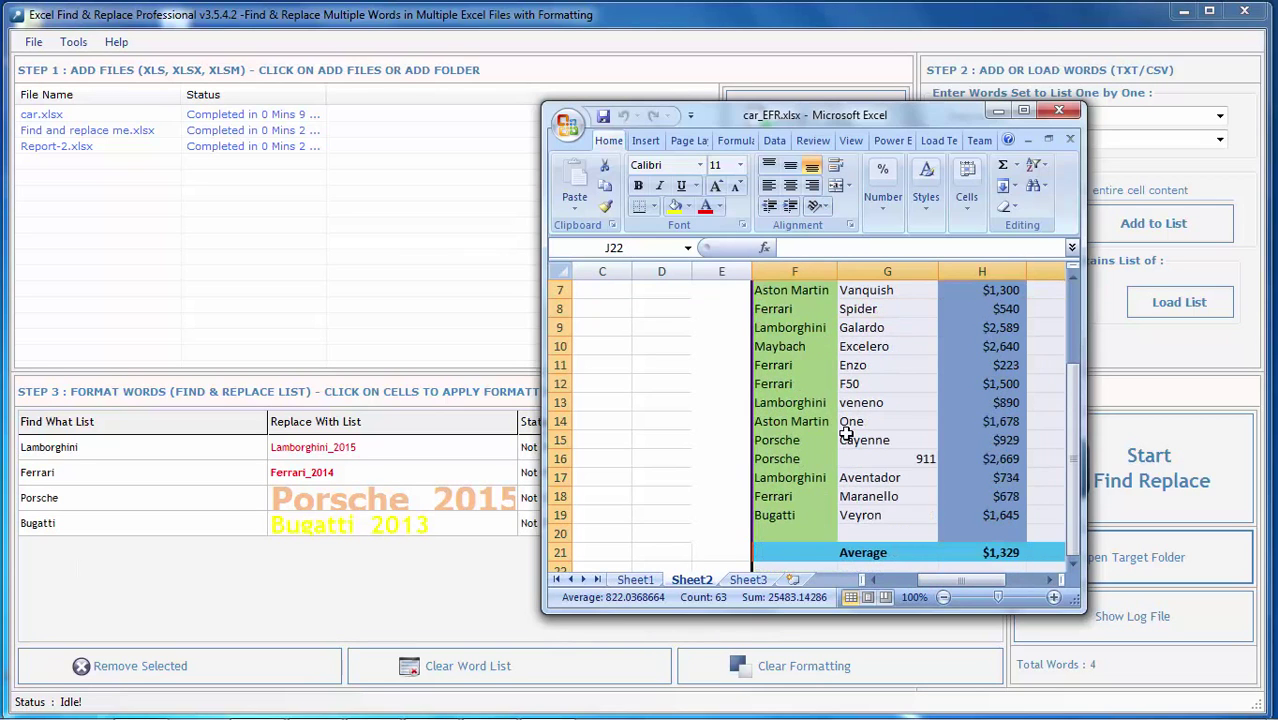
pyautogui.scroll(2, 846, 441)
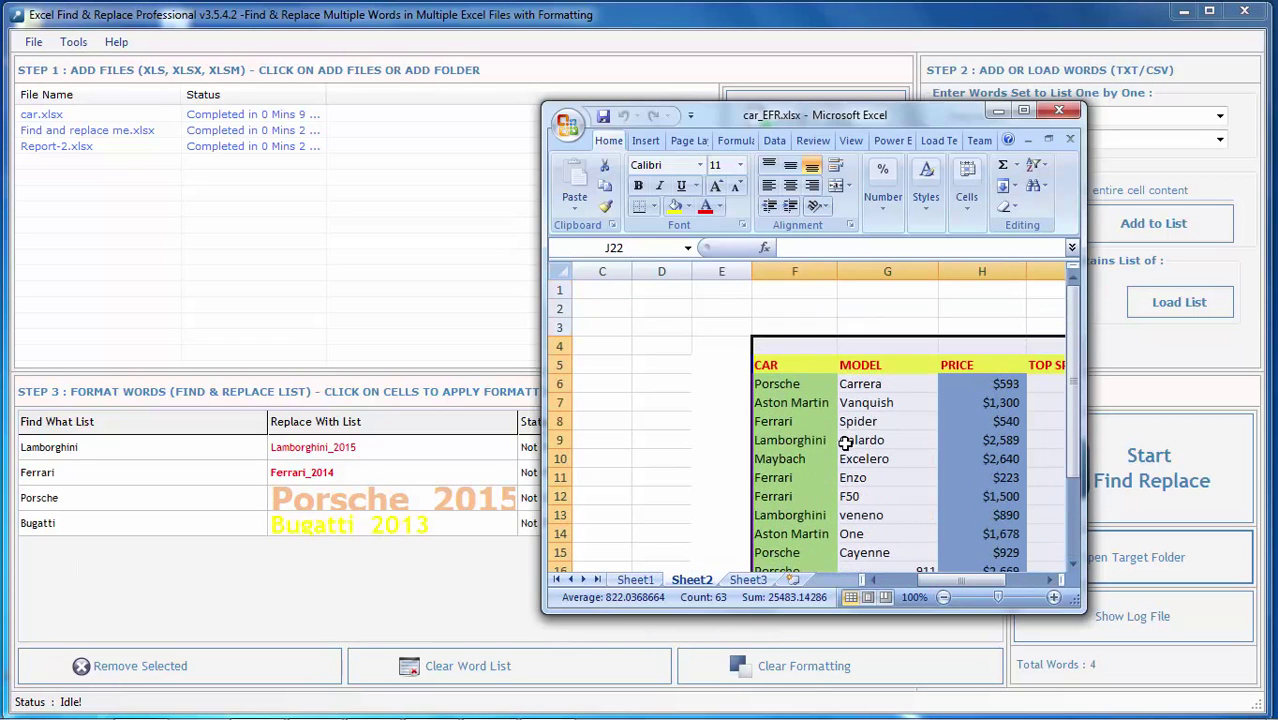
pyautogui.click(1024, 113)
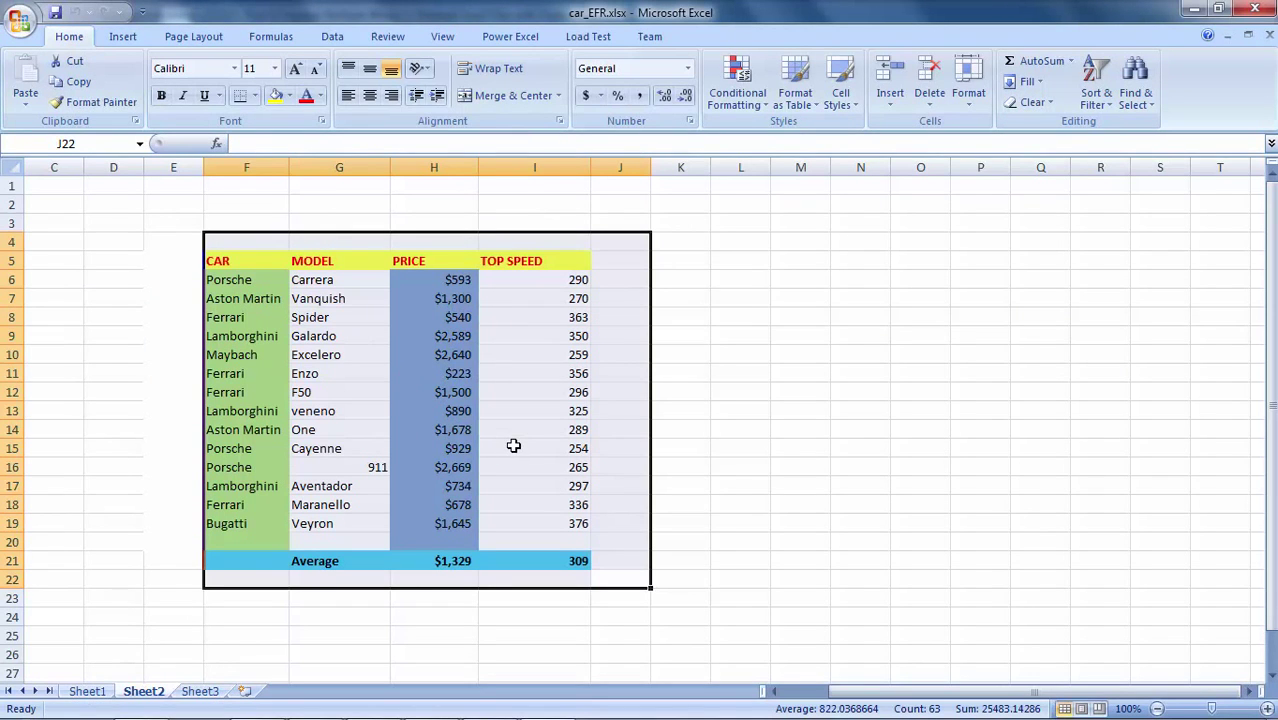
pyautogui.click(1255, 10)
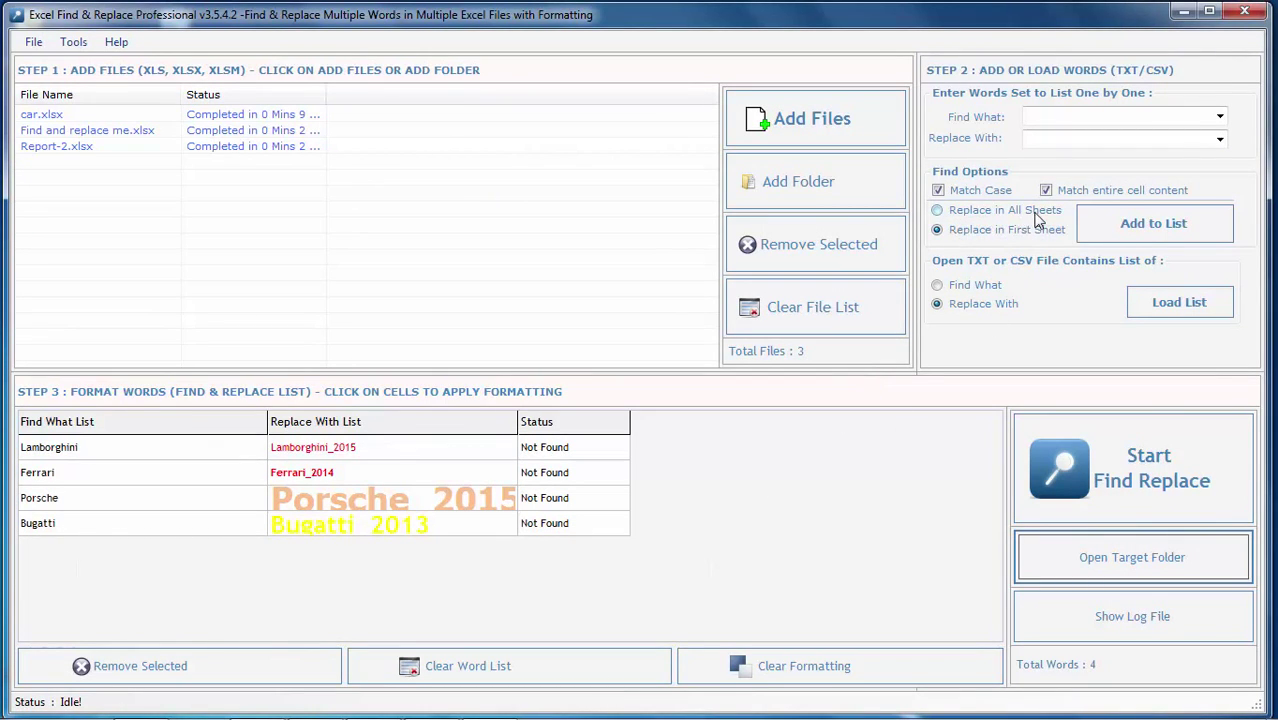
# Step: Apply replacements to all sheets and format the Porsche_2015 replacement in red
pyautogui.click(937, 210)
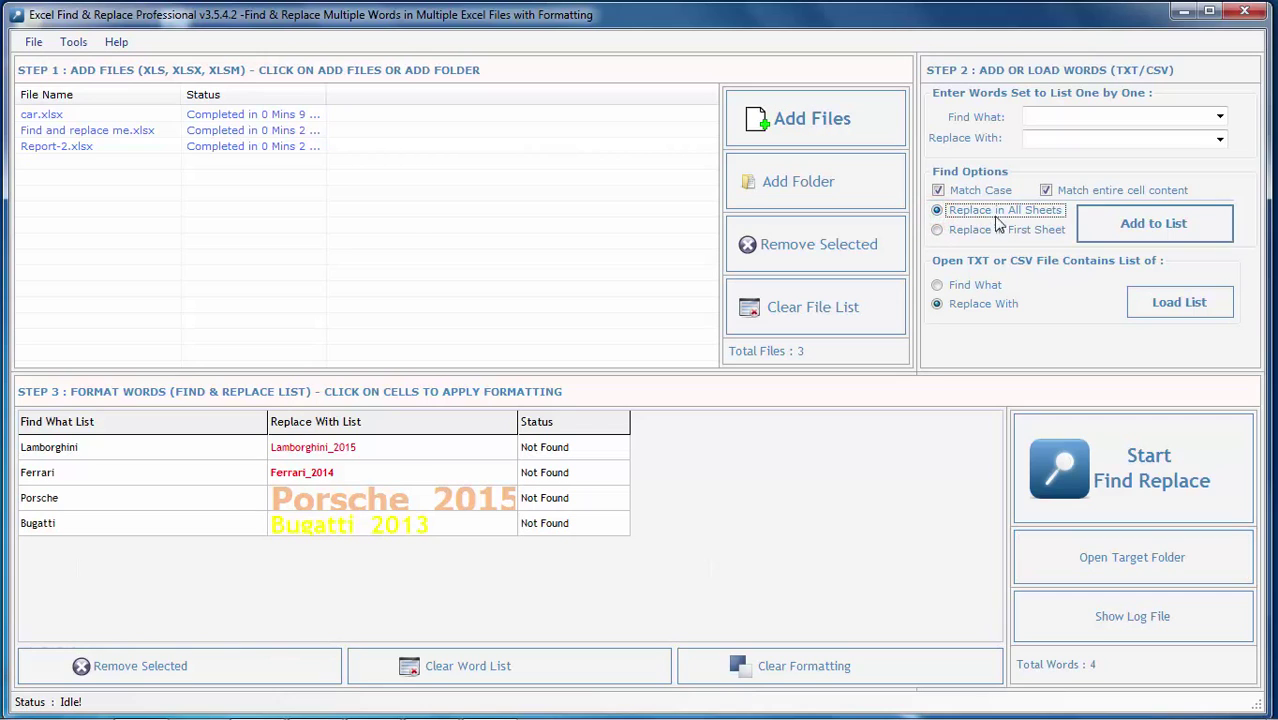
pyautogui.click(505, 498)
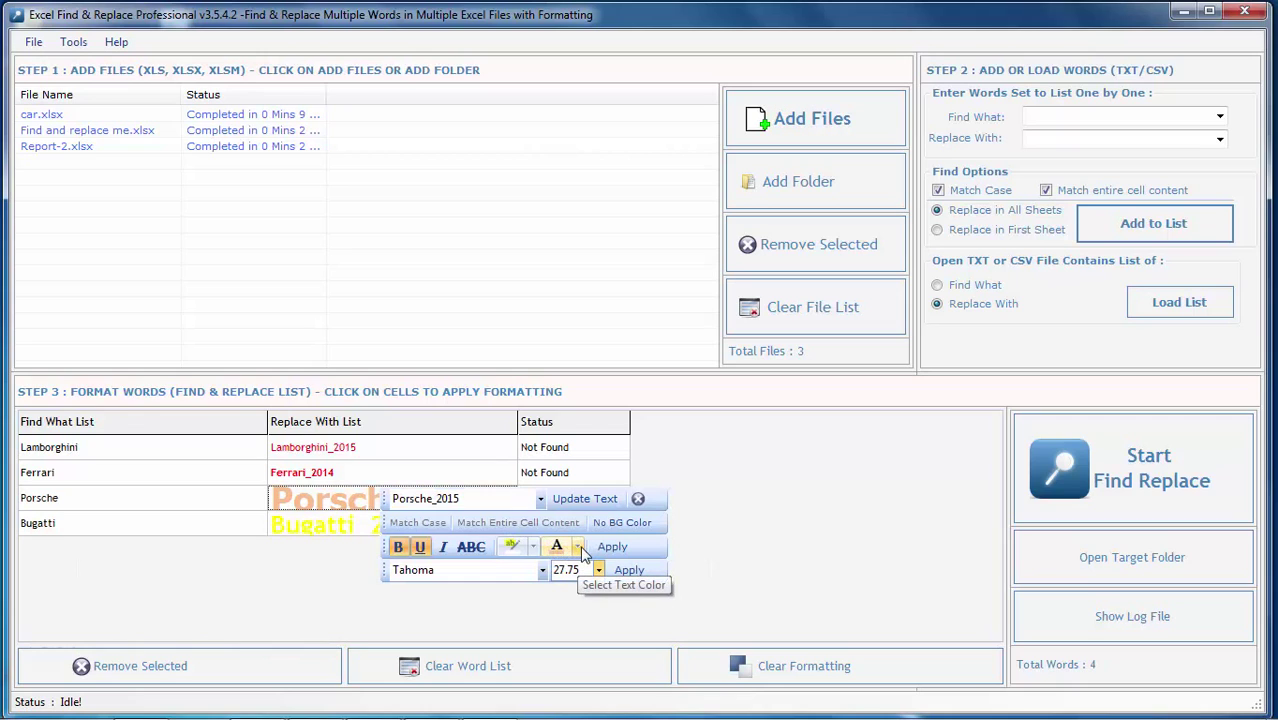
pyautogui.click(578, 547)
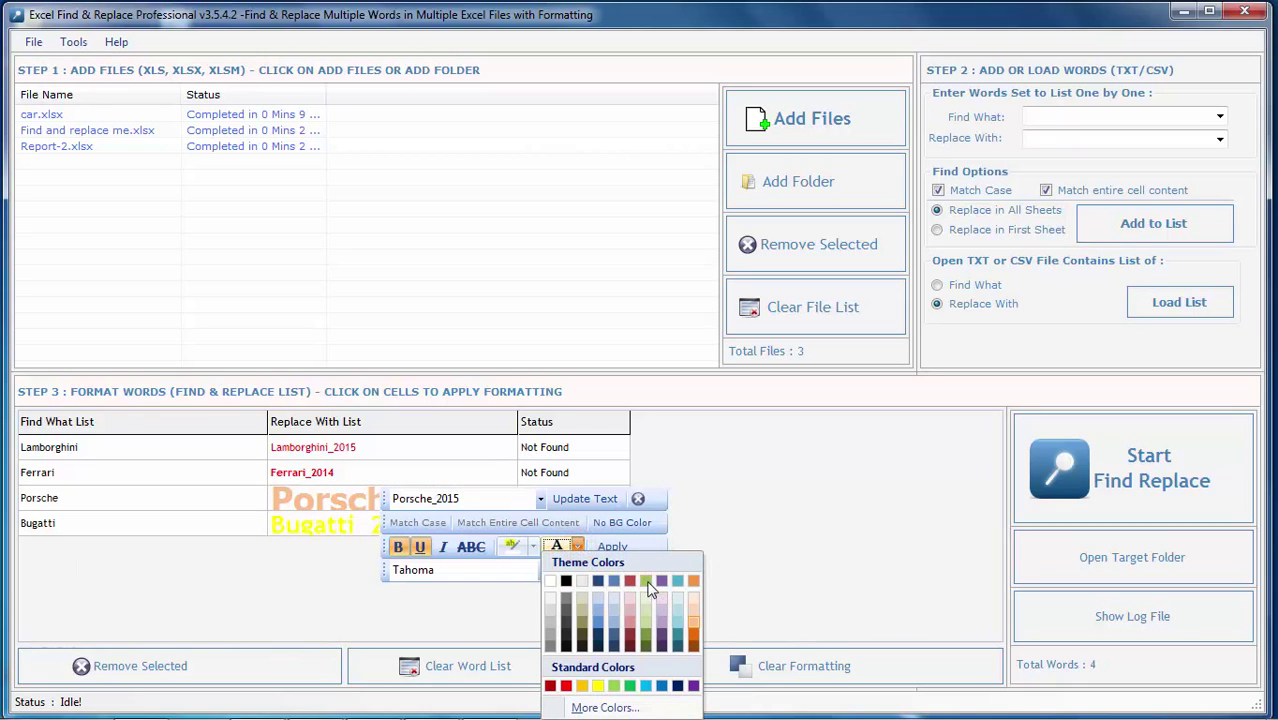
pyautogui.click(568, 686)
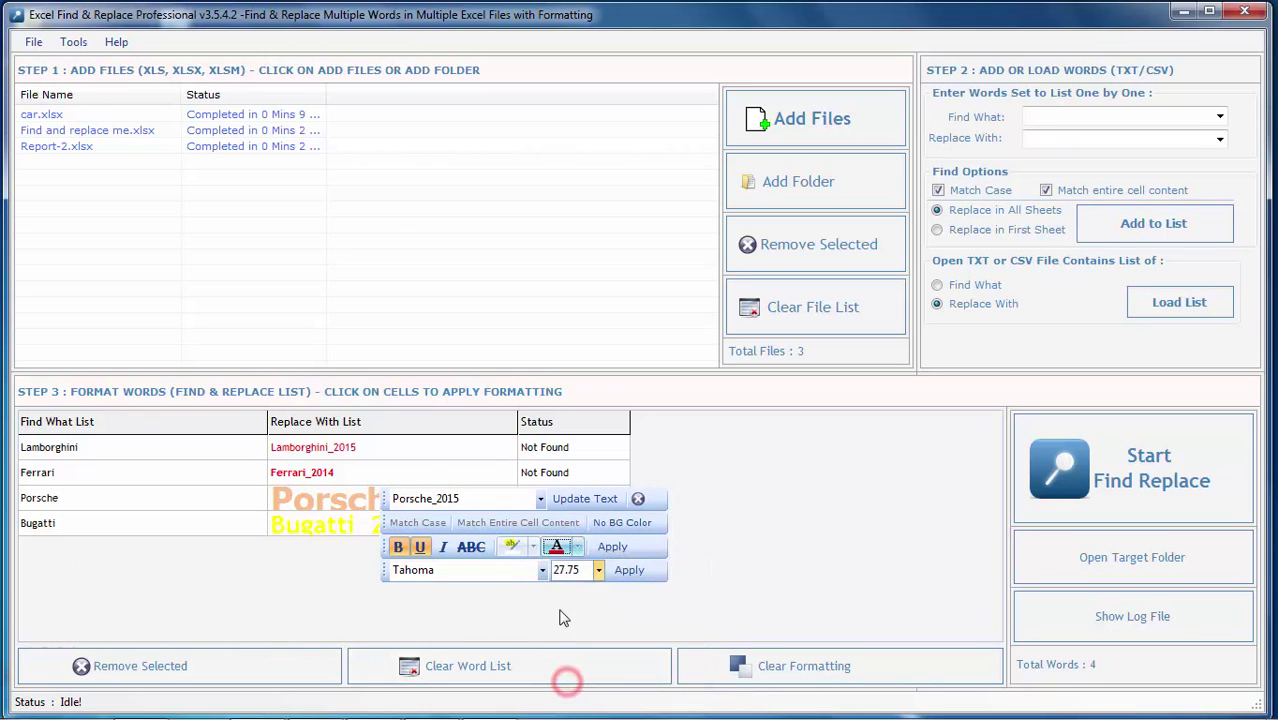
pyautogui.click(615, 563)
# Step: Dismiss the Bugatti formatting options and bring up the File Folder Options dialog
pyautogui.click(392, 615)
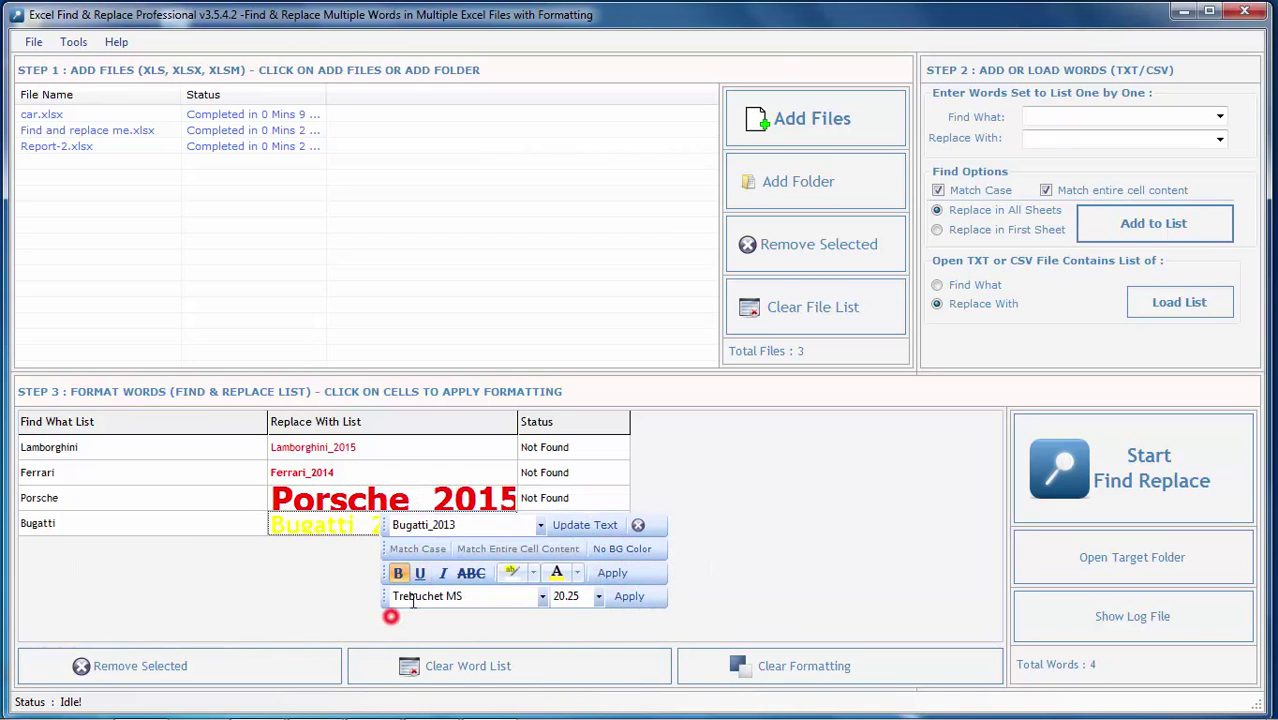
pyautogui.click(638, 525)
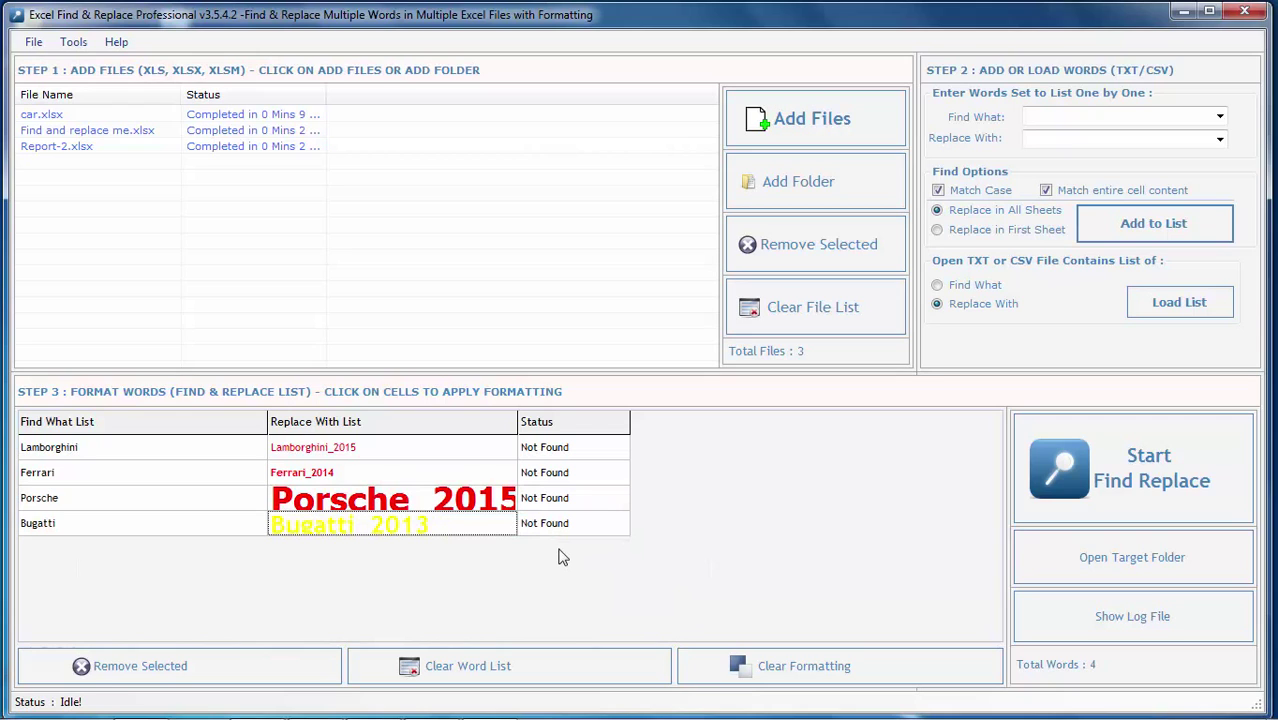
pyautogui.click(1091, 510)
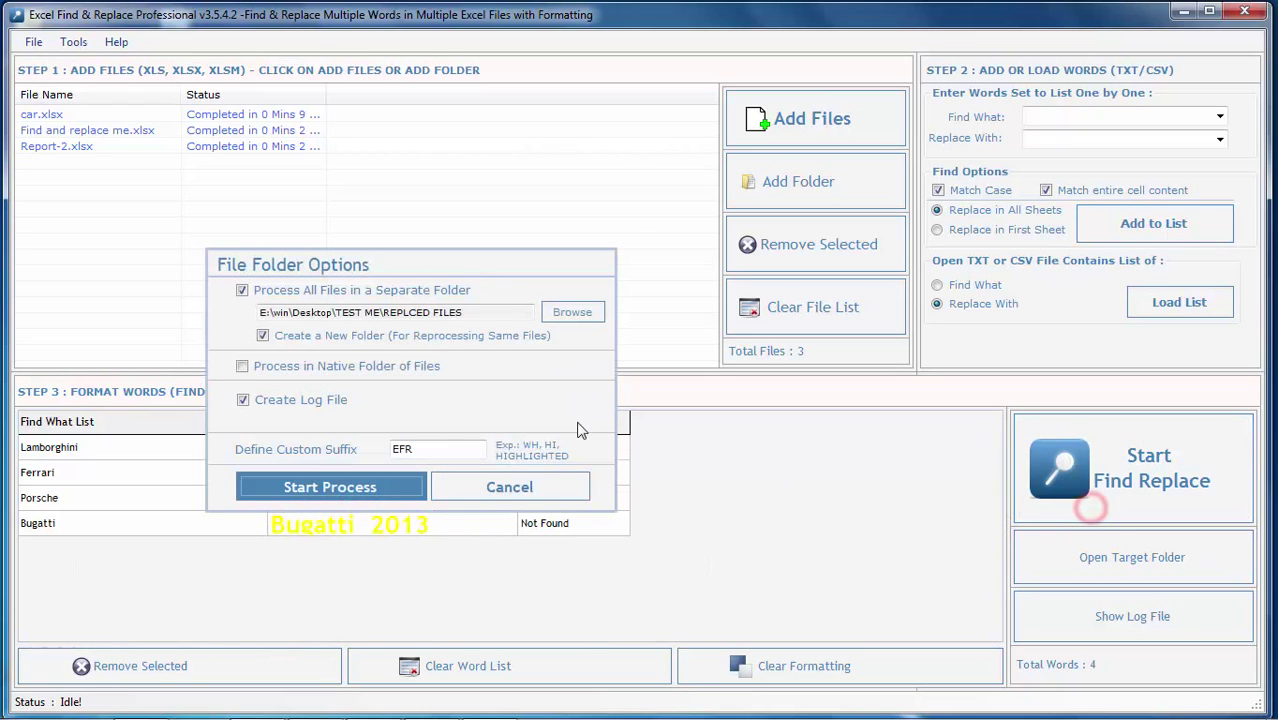
pyautogui.click(335, 486)
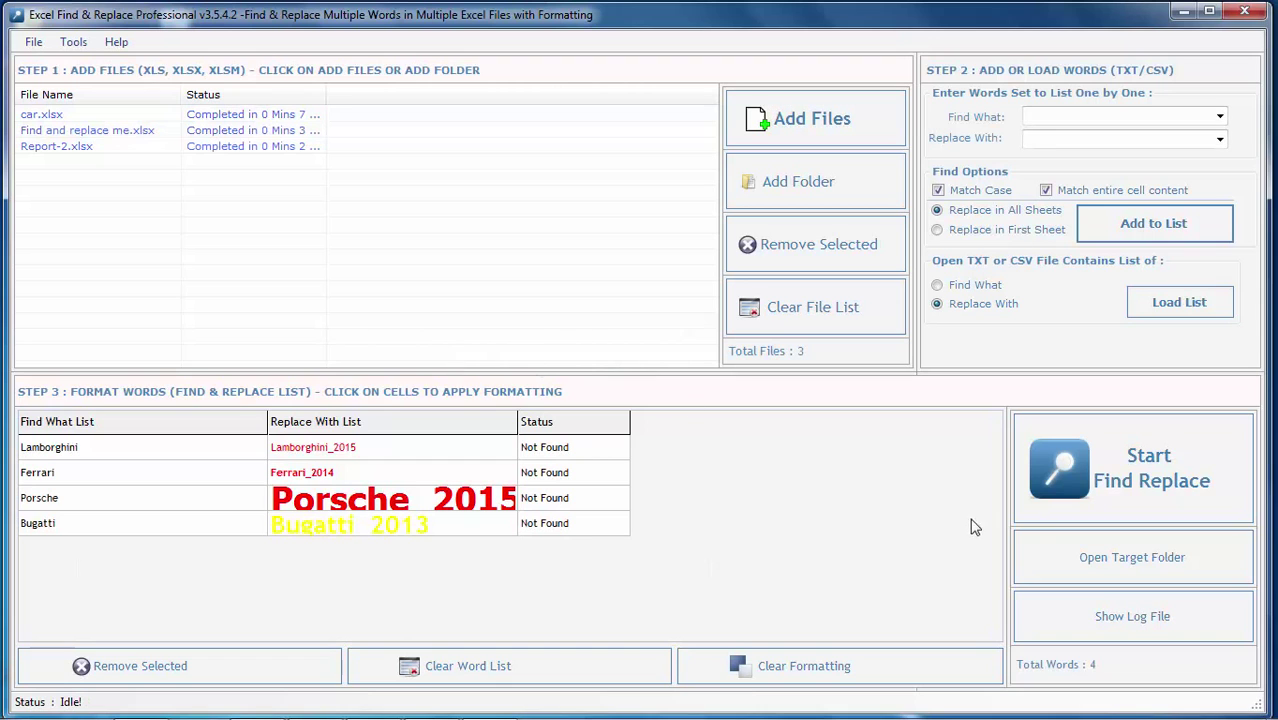
pyautogui.click(1062, 557)
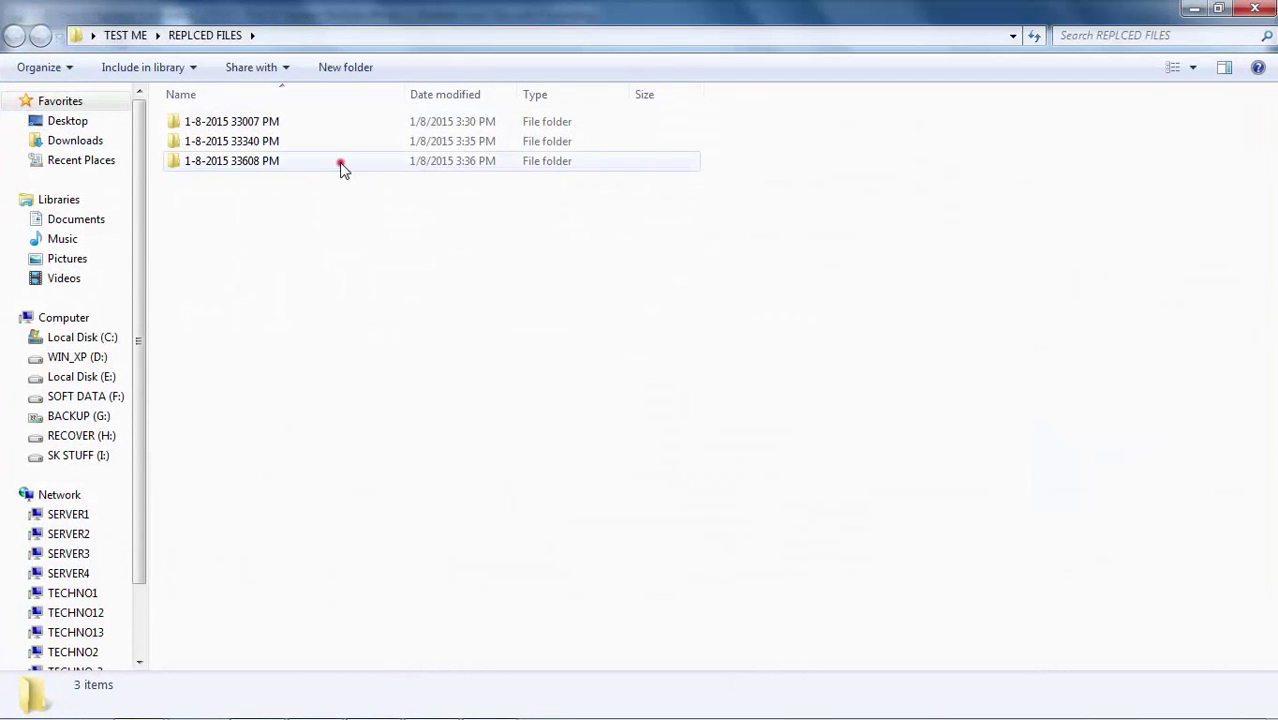
pyautogui.doubleClick(340, 168)
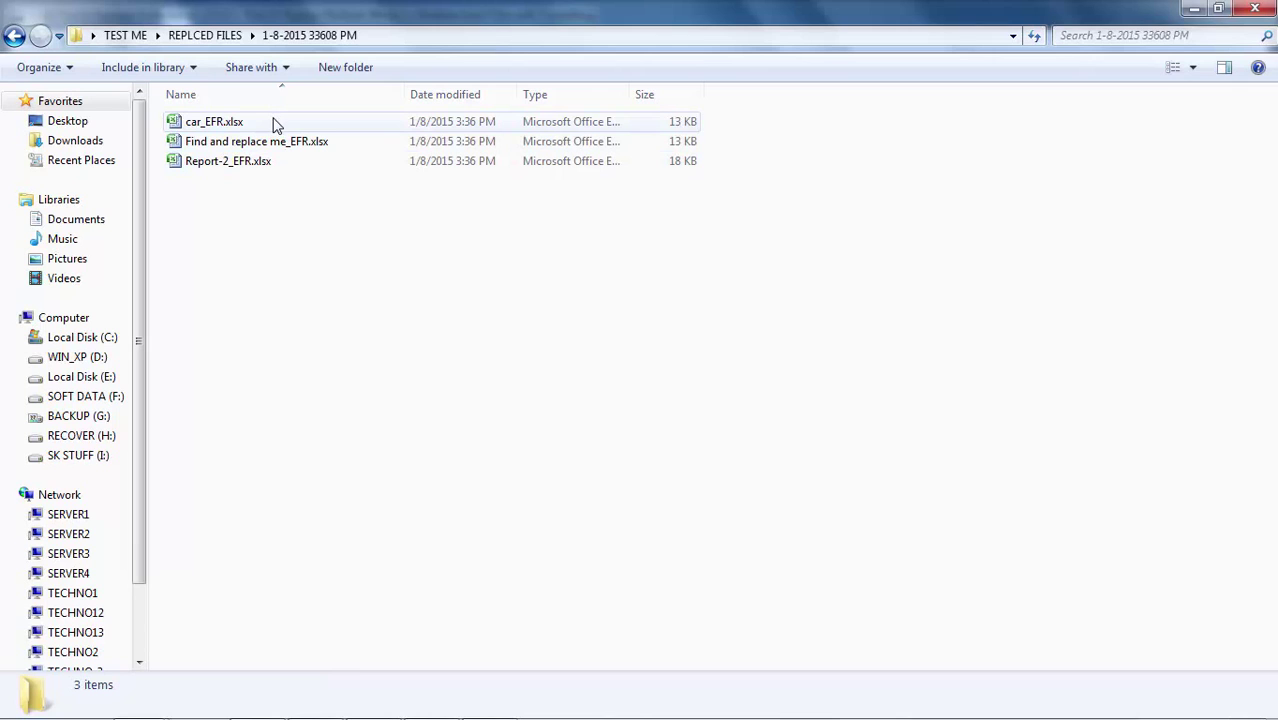
# Step: Check Find and replace me_EFR.xlsx for red Porsche replacements, then close it, saving changes
pyautogui.doubleClick(279, 142)
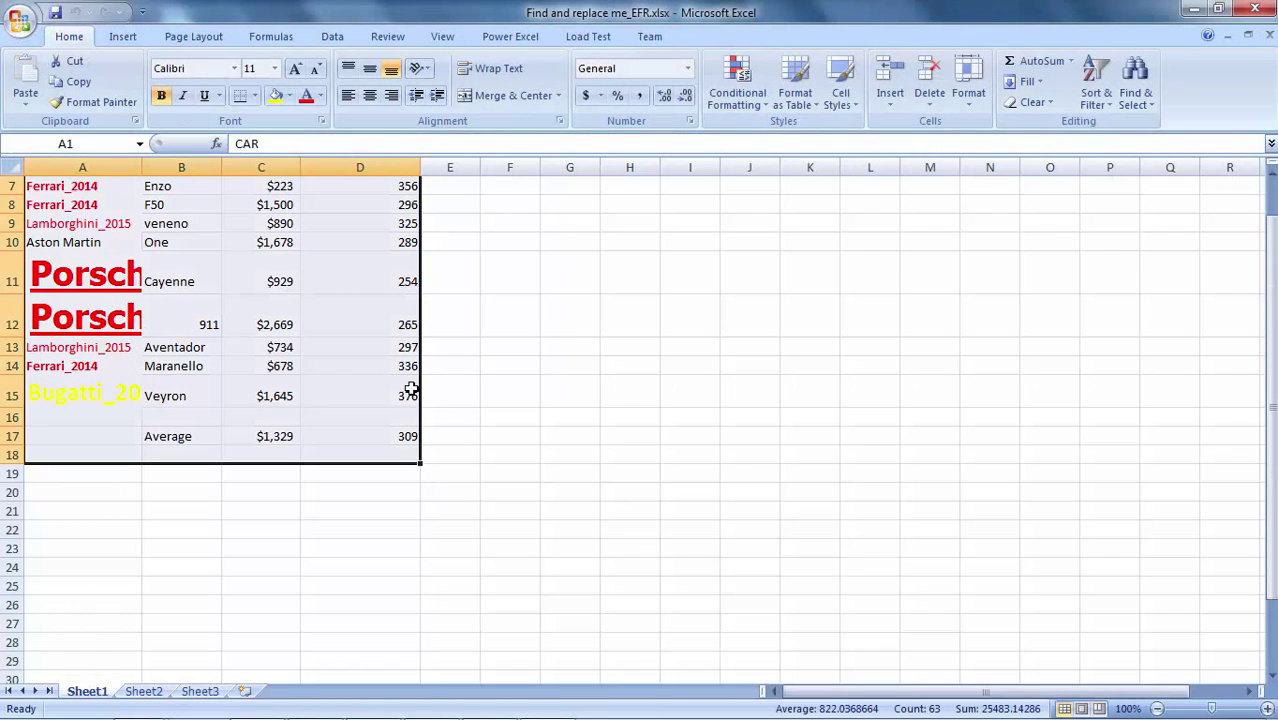
pyautogui.click(1255, 8)
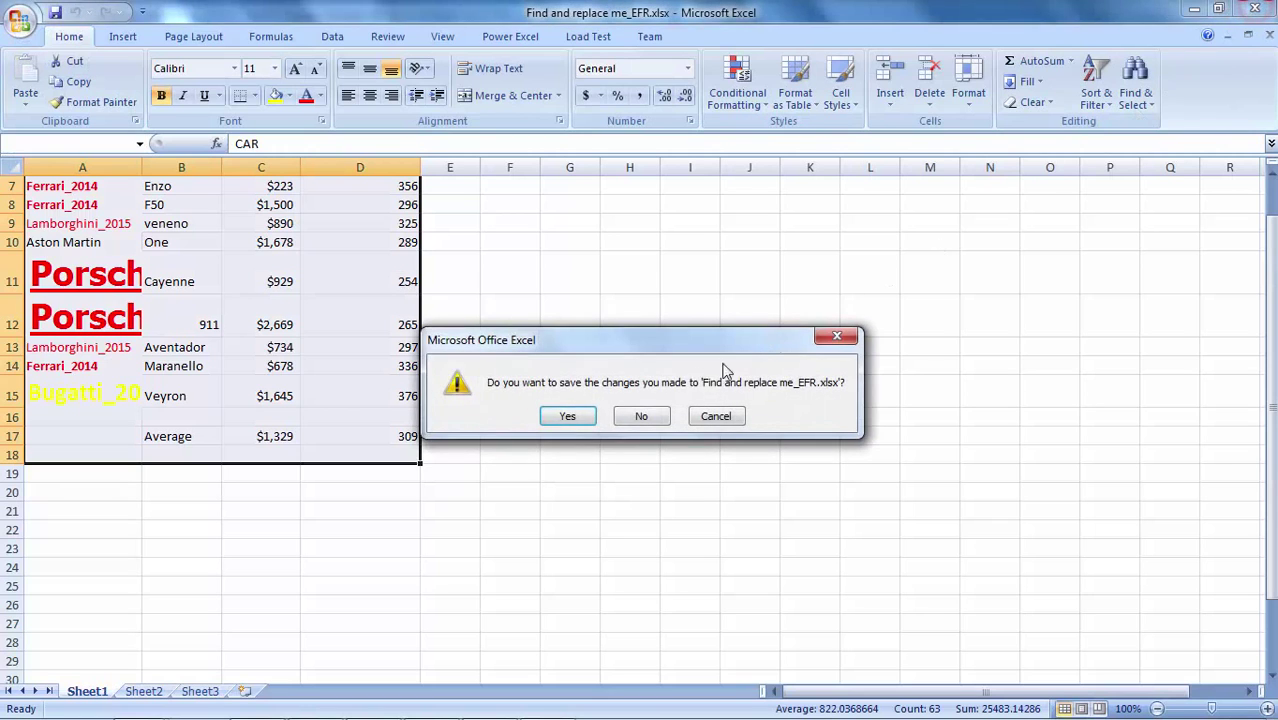
pyautogui.click(567, 416)
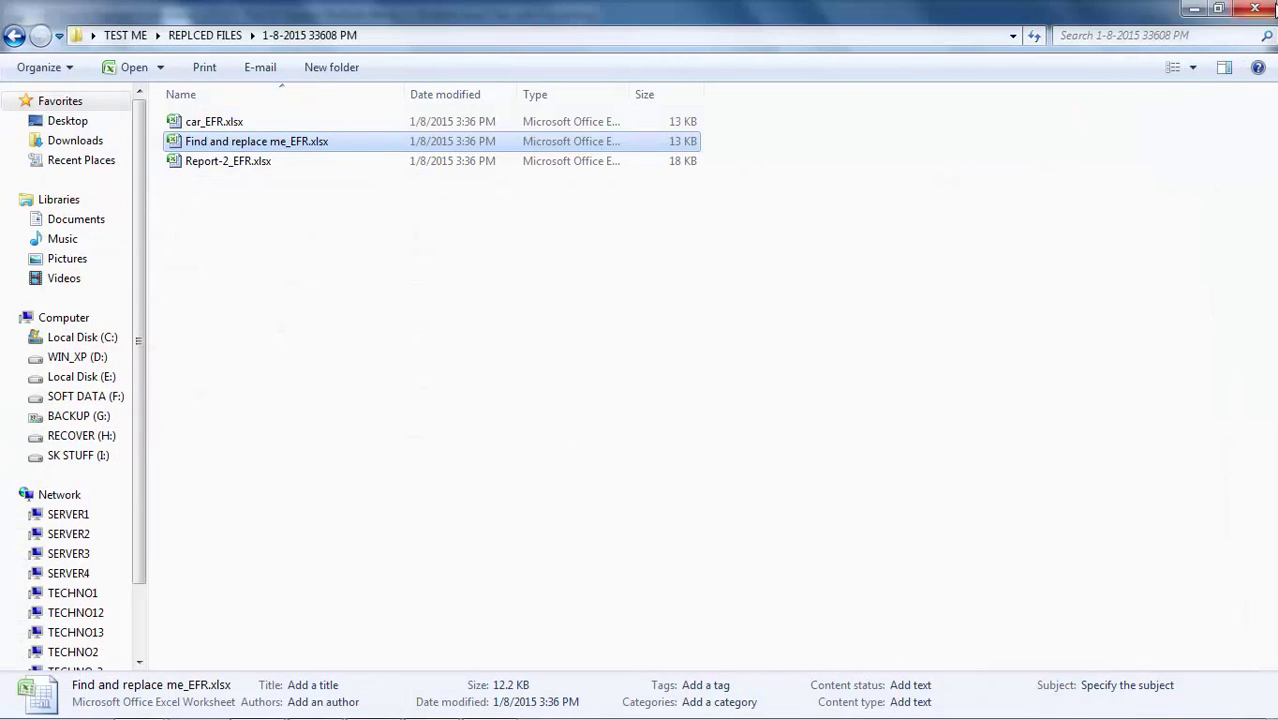
# Step: Close the output folder and empty the replacement word list to 0 words
pyautogui.click(1256, 8)
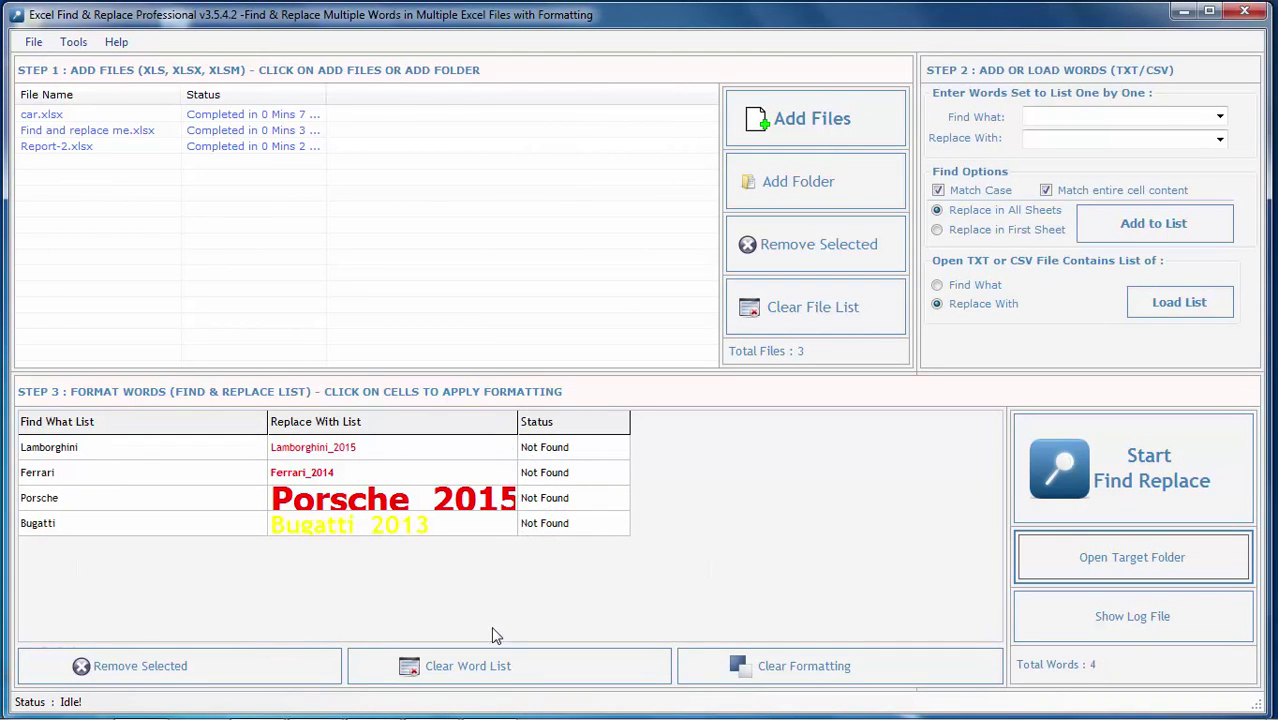
pyautogui.click(479, 665)
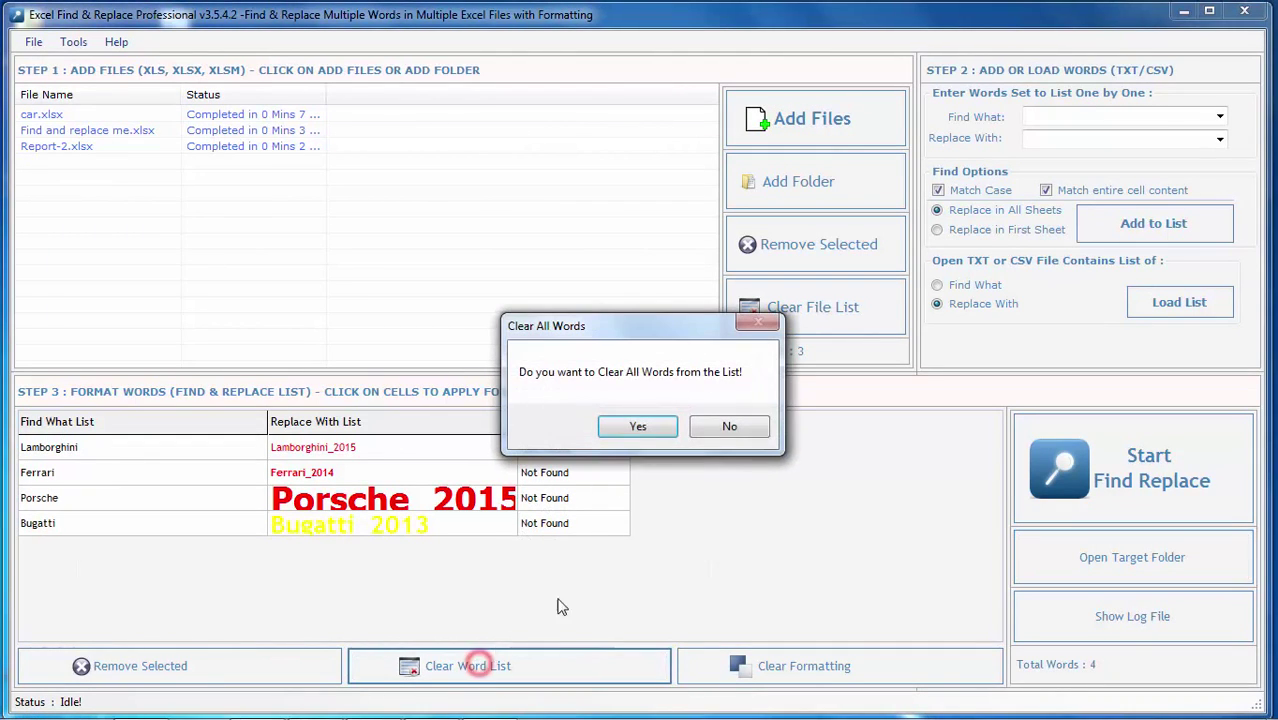
pyautogui.click(648, 428)
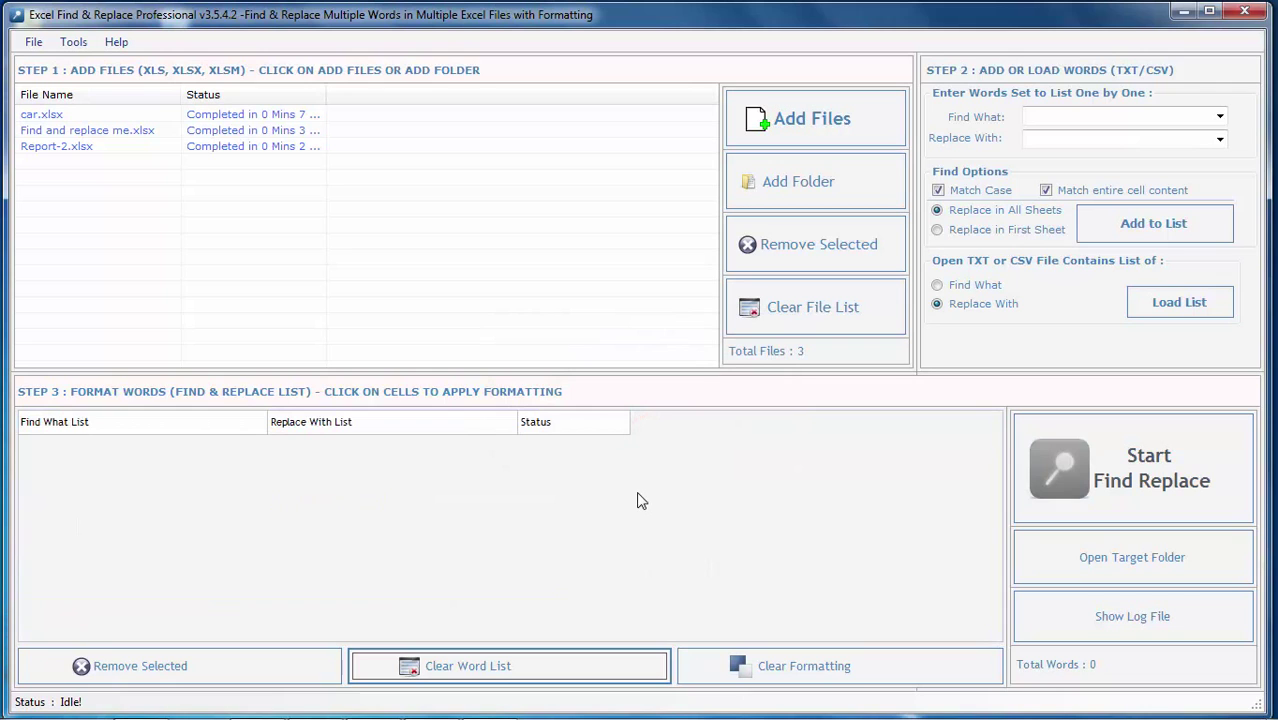